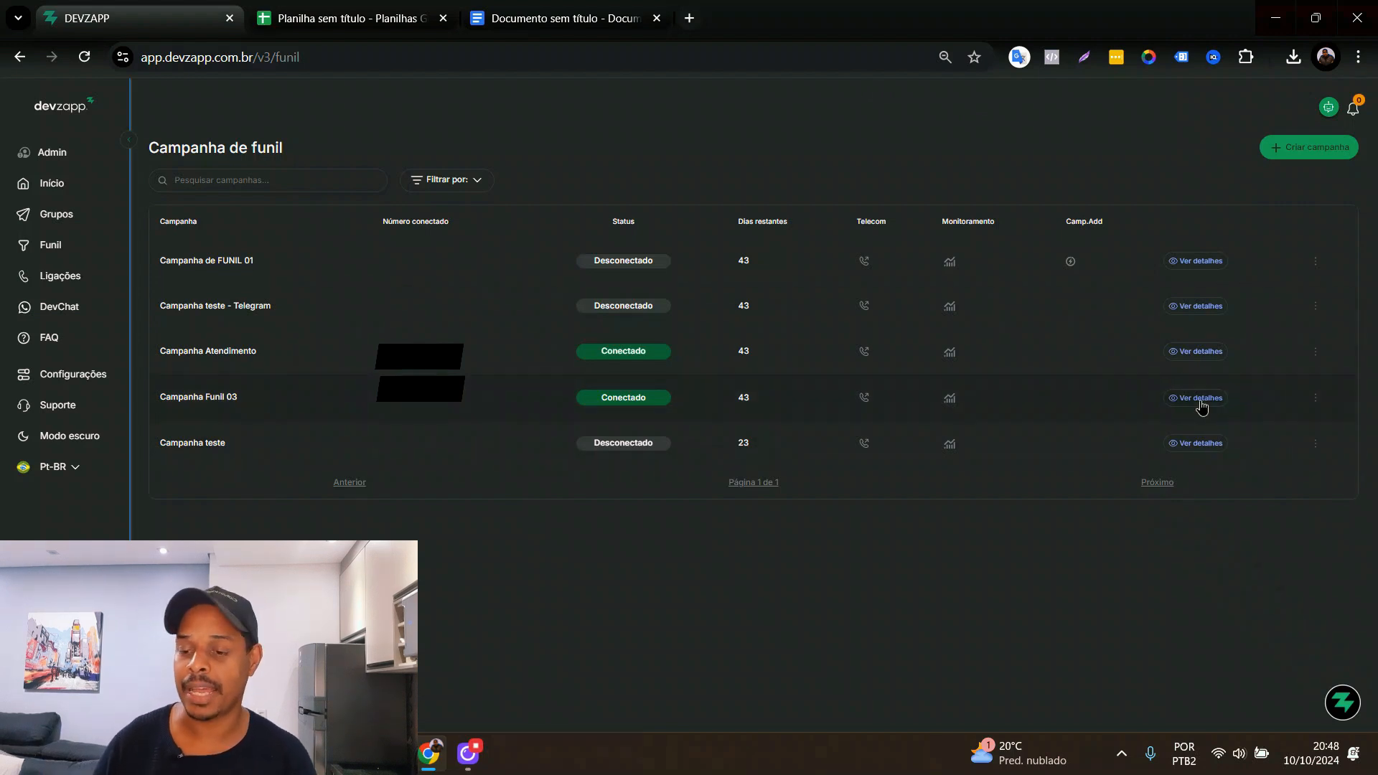
Open the details of Campanha Funil 03 and start a new manual funnel automation.
click(1201, 399)
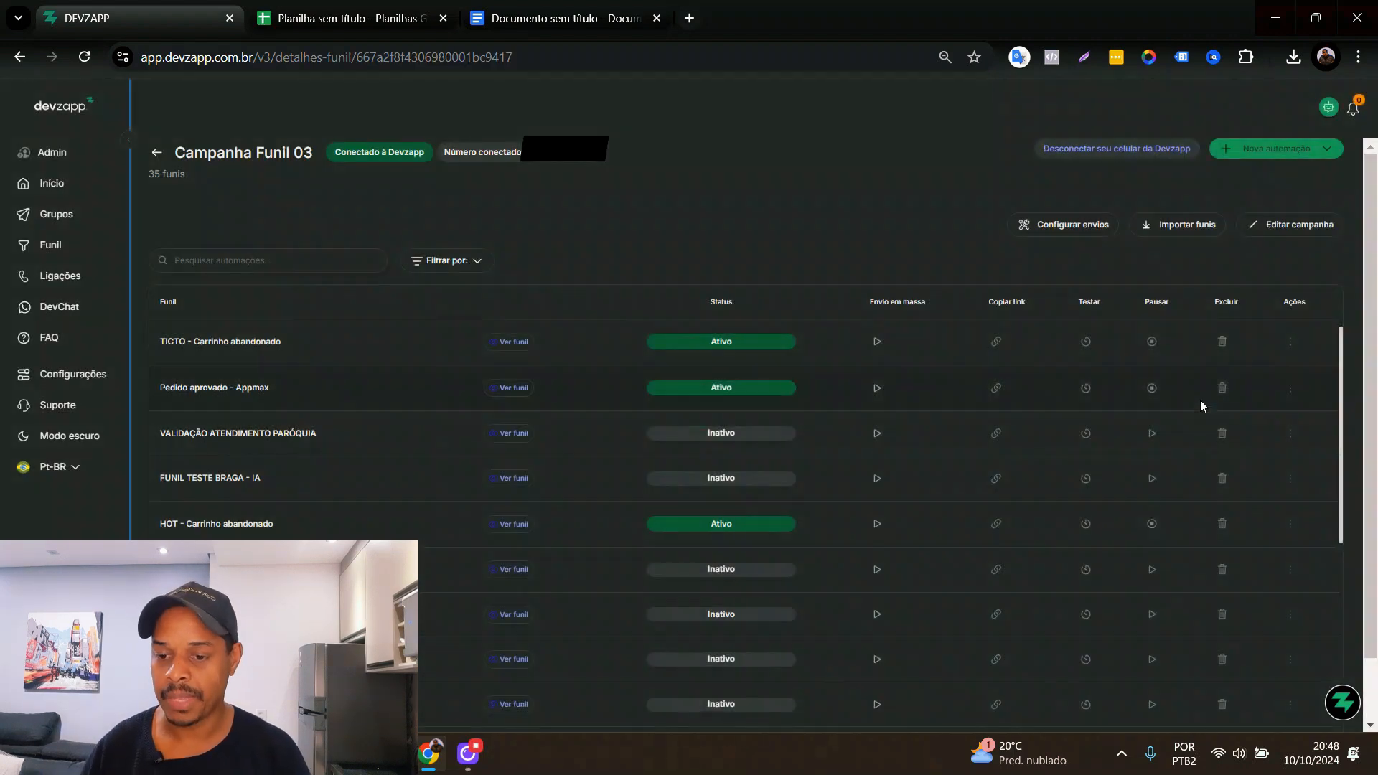
scroll(460, 501, down, 15)
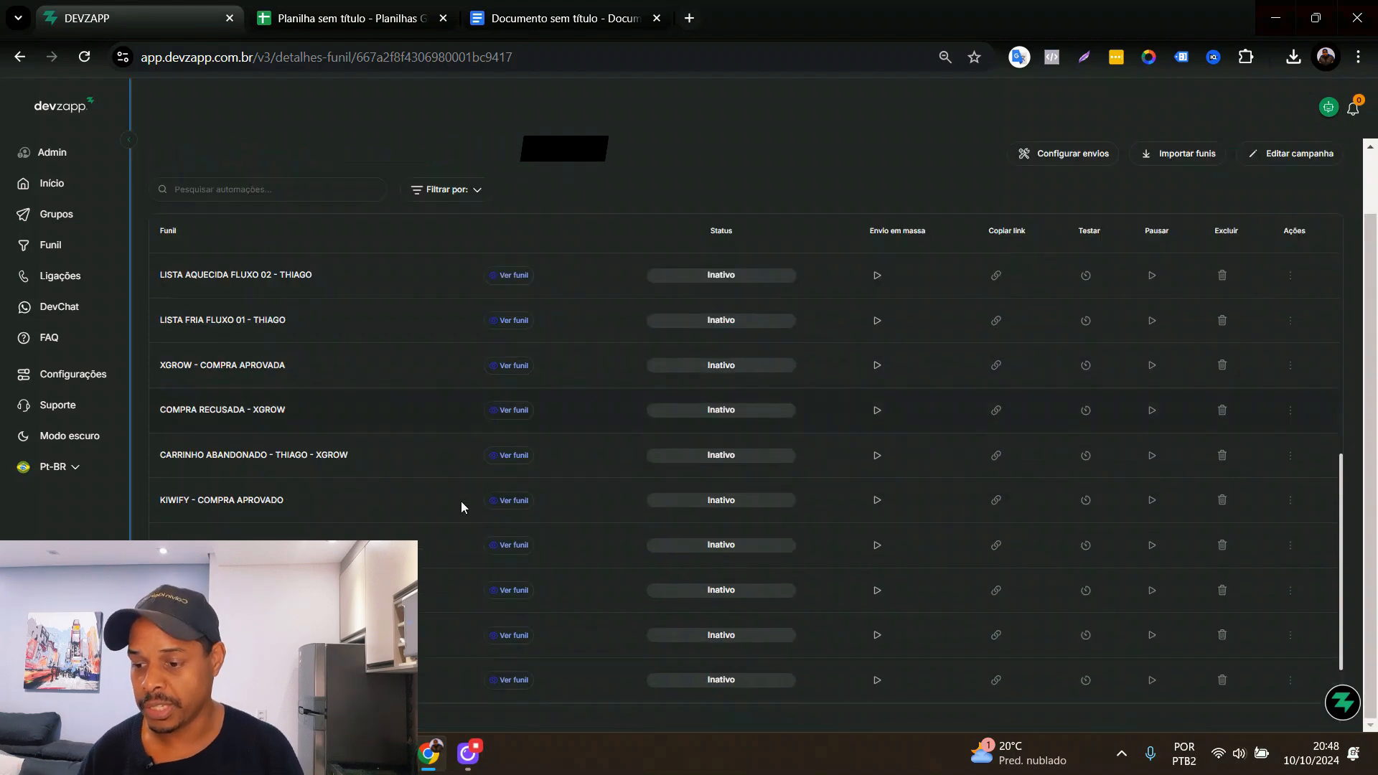
scroll(460, 507, up, 15)
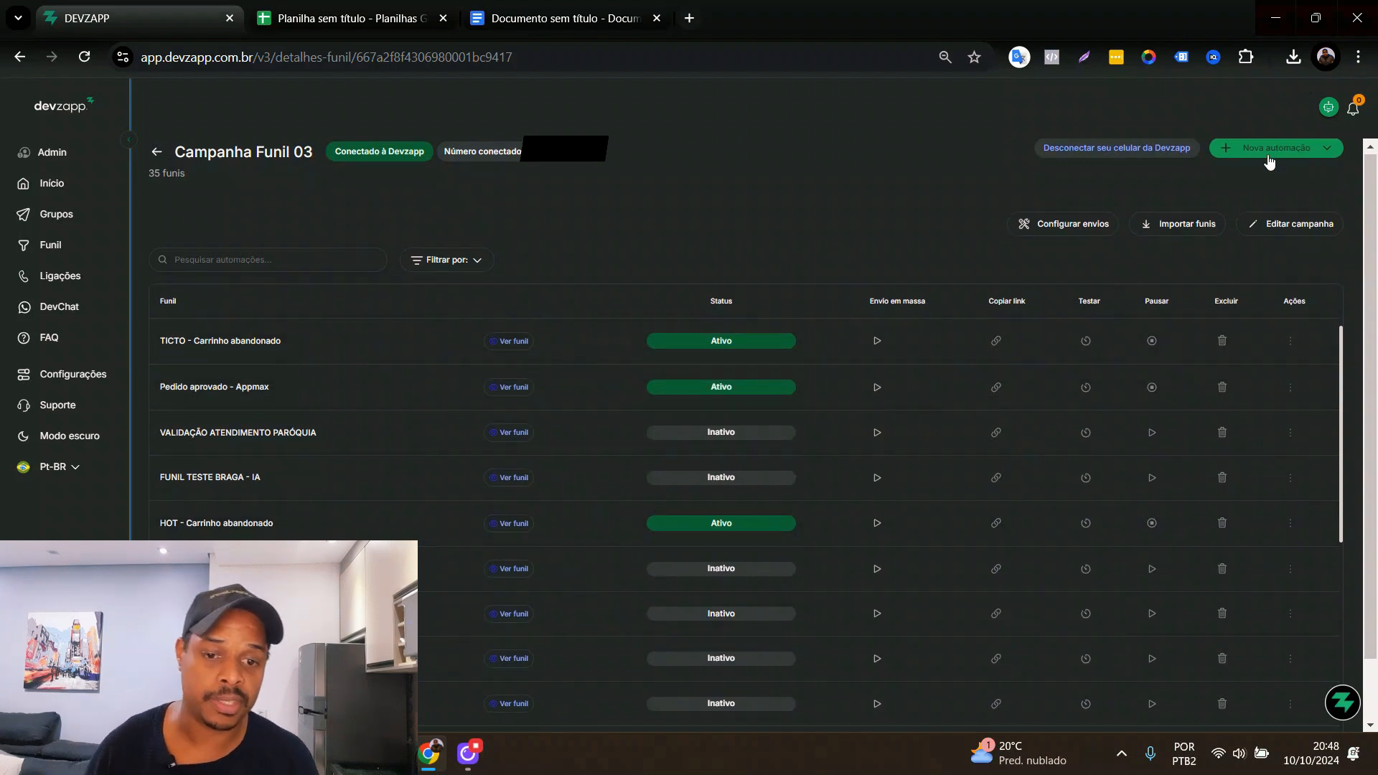
click(1292, 149)
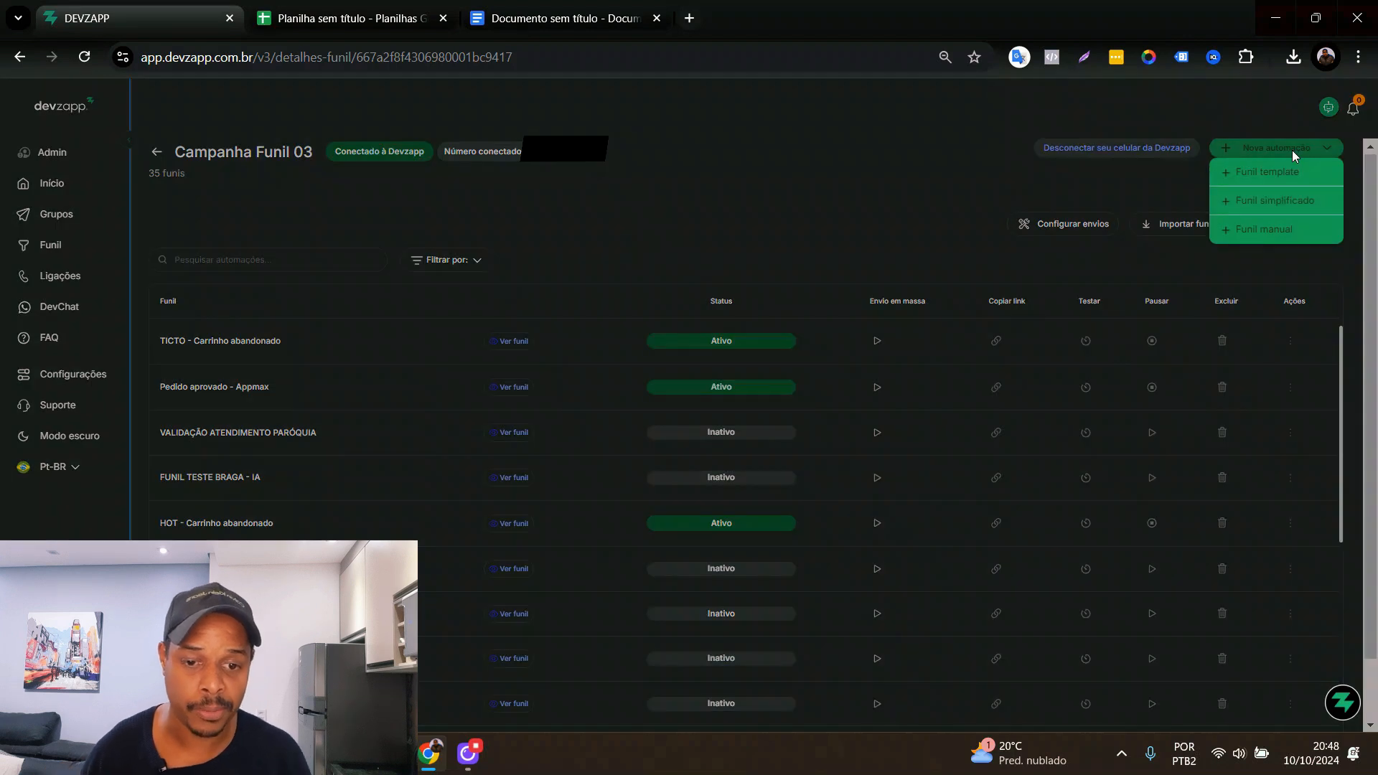
click(1281, 233)
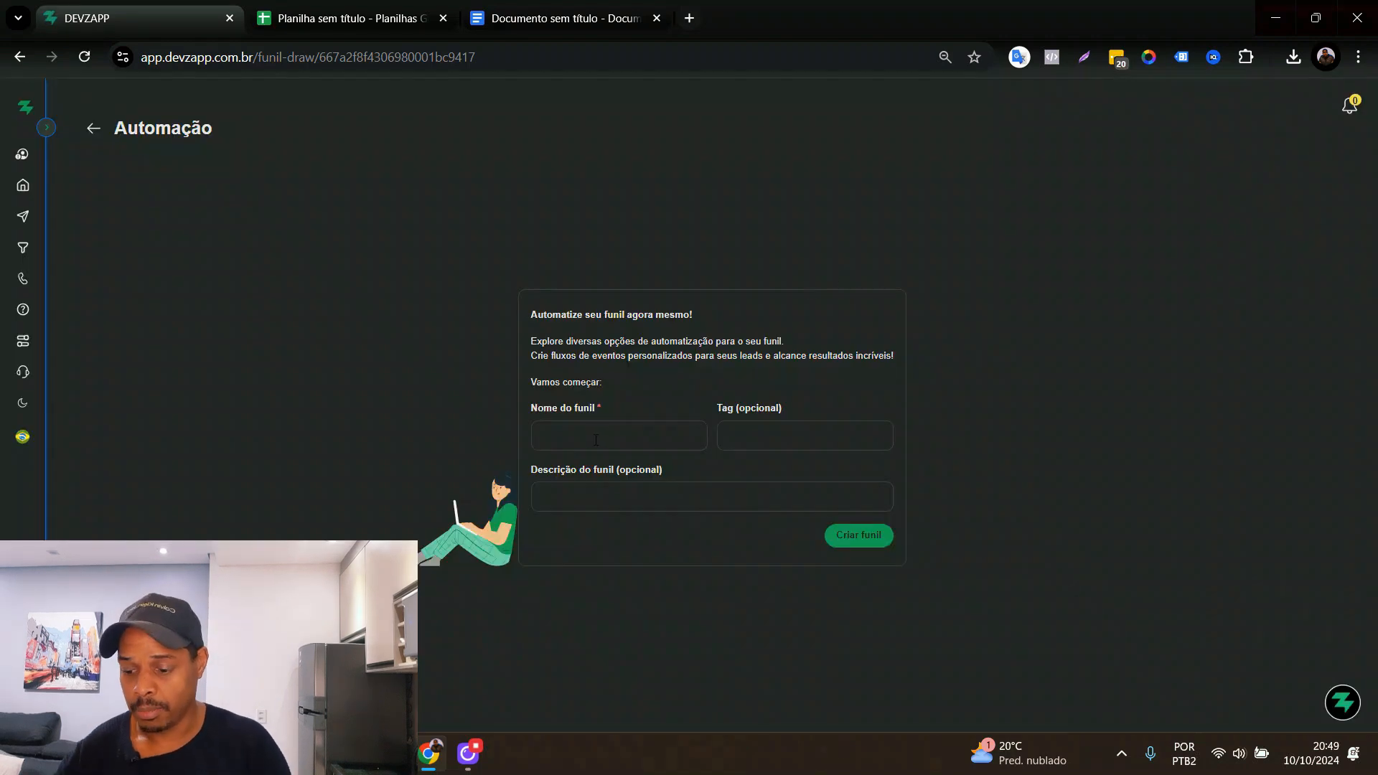
Name the funnel "Funil de envio em massa" and create it.
click(594, 437)
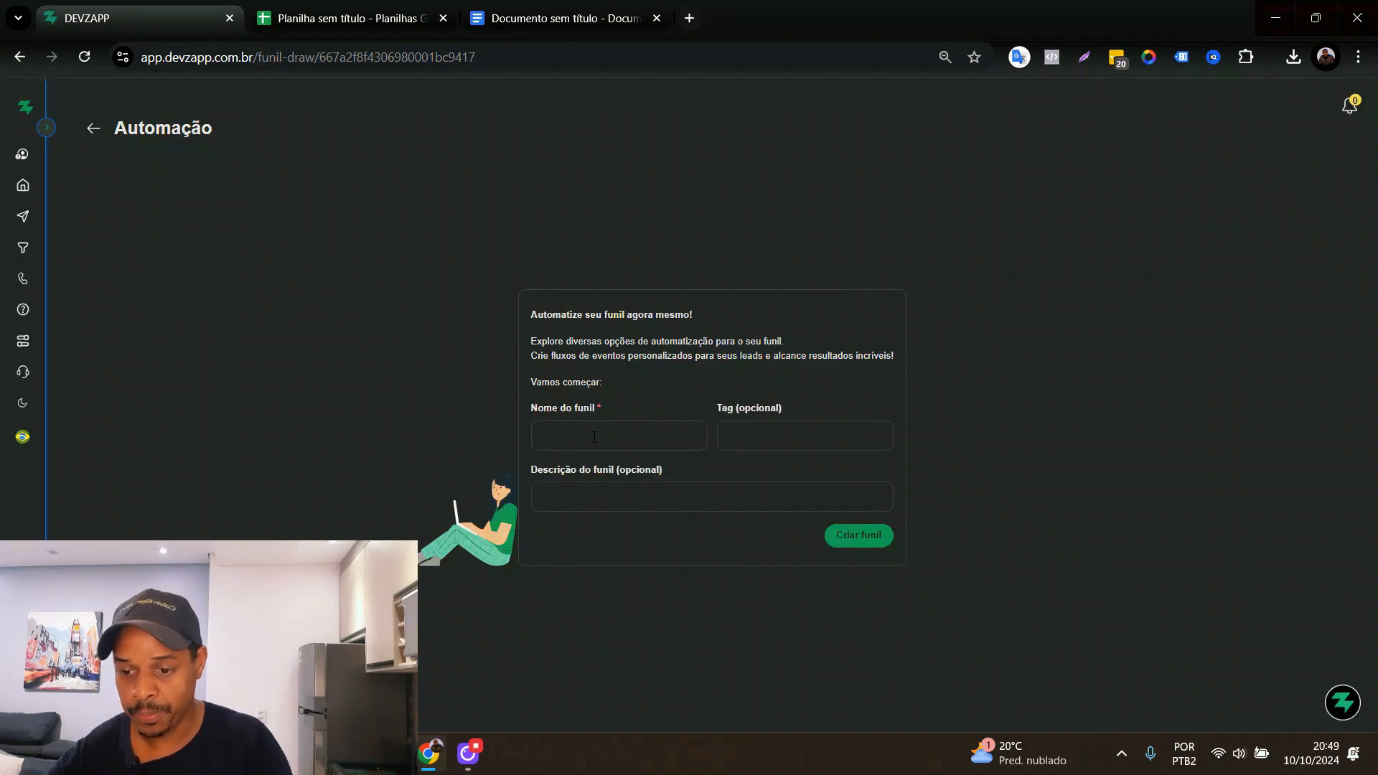
text(Funil de en)
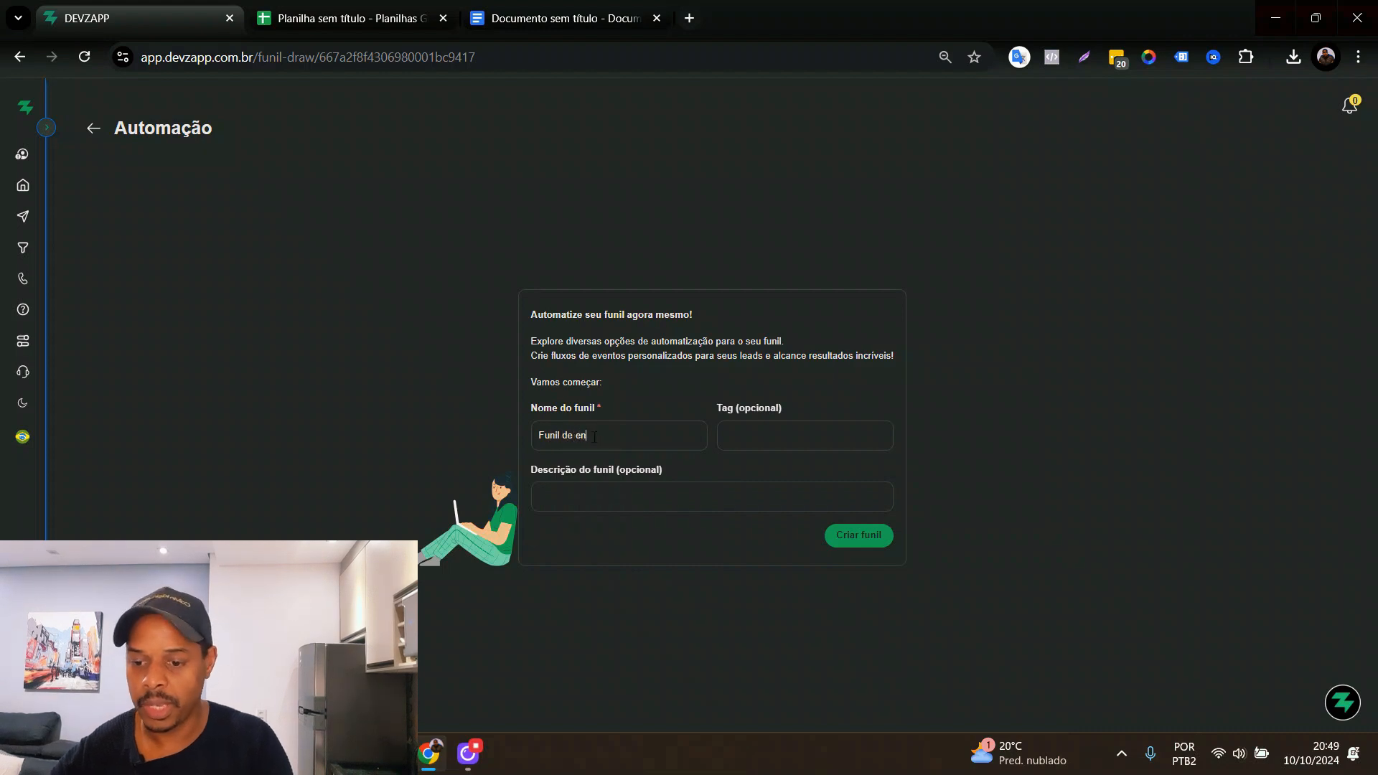
text(vio em massa)
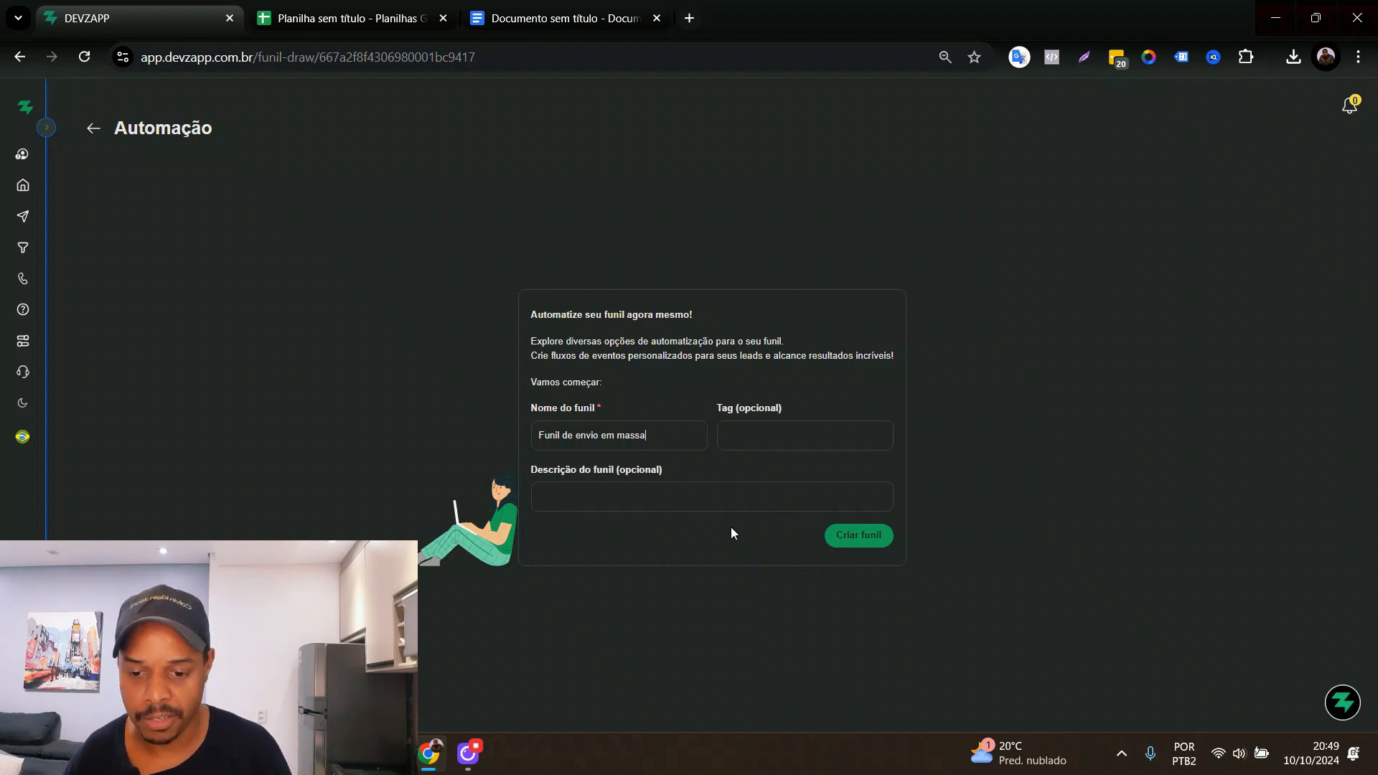
click(860, 536)
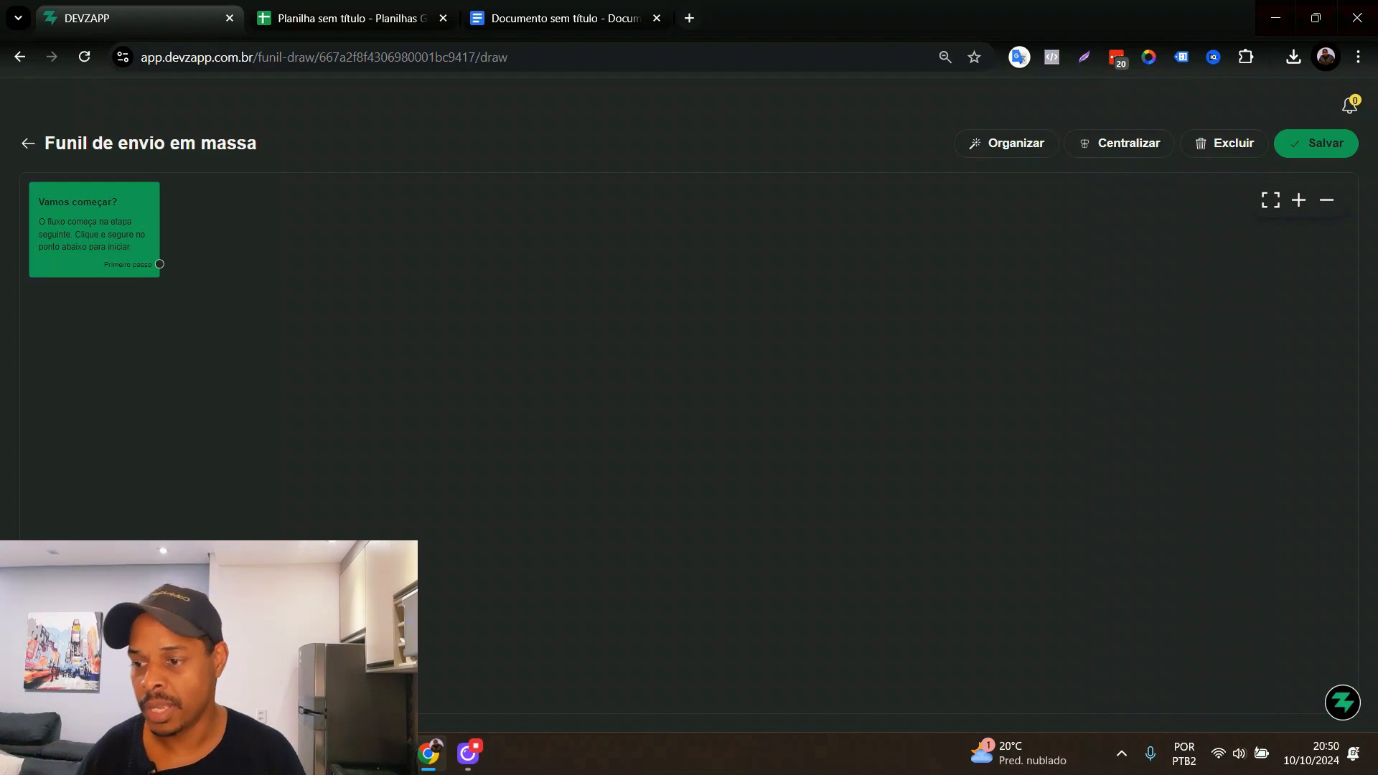
Reposition the start block on the canvas and connect a Tag component to it as the funnel's first step.
drag(94, 215, 225, 312)
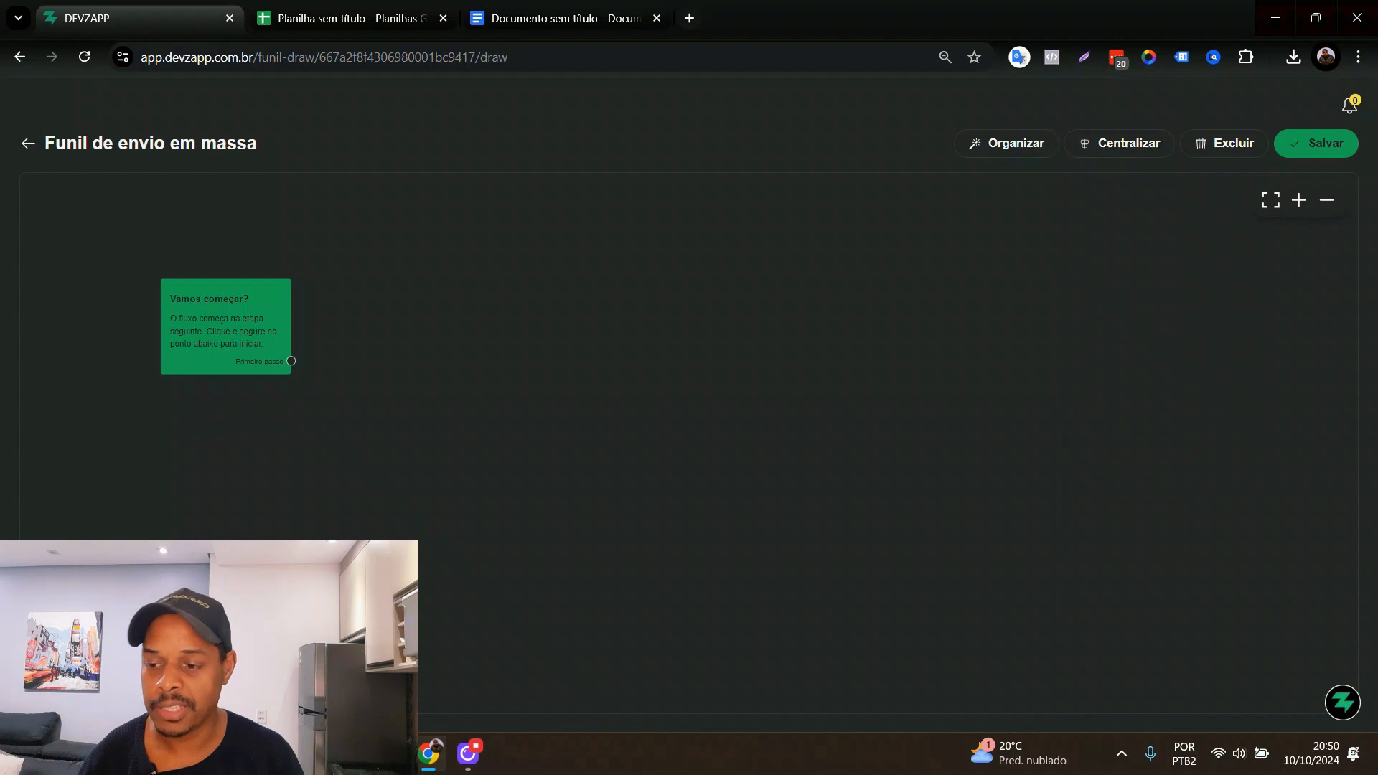
drag(291, 360, 431, 275)
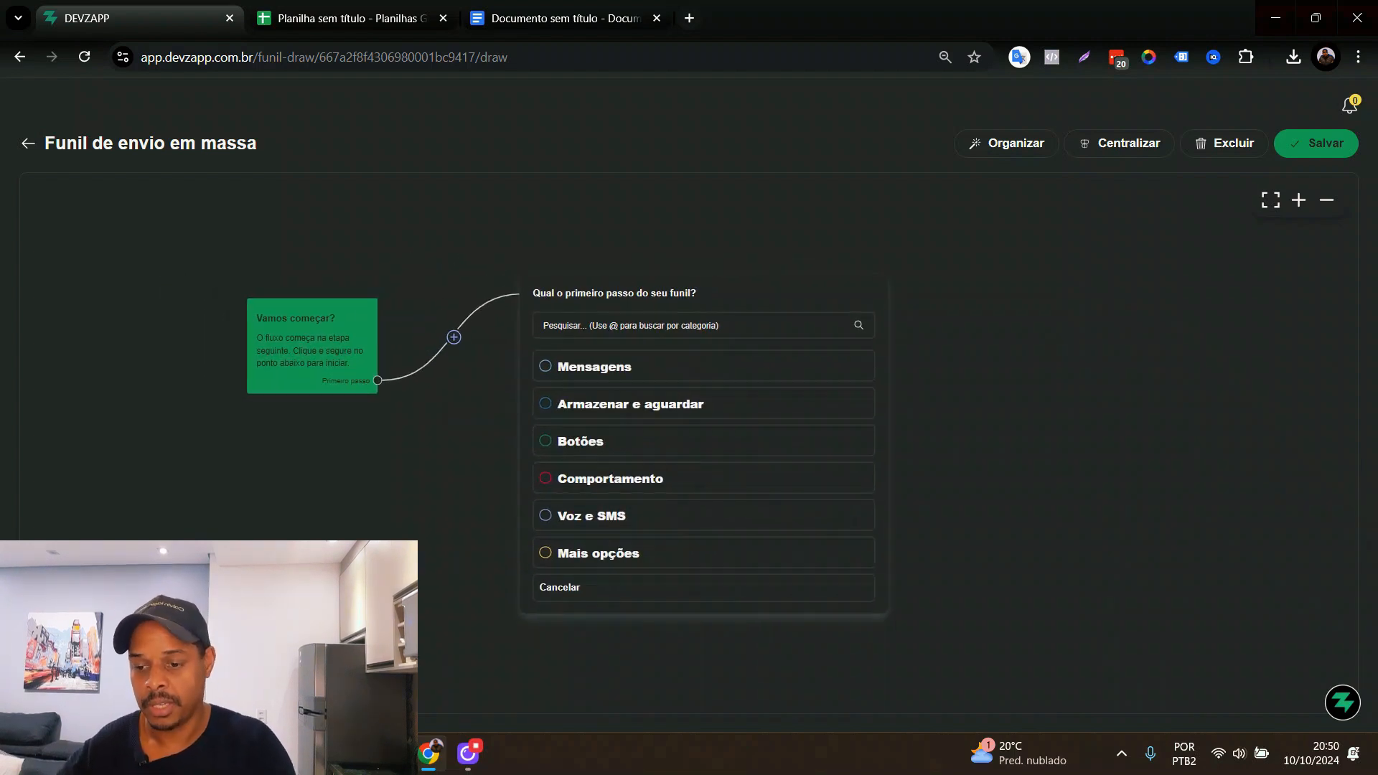
click(555, 318)
text(td)
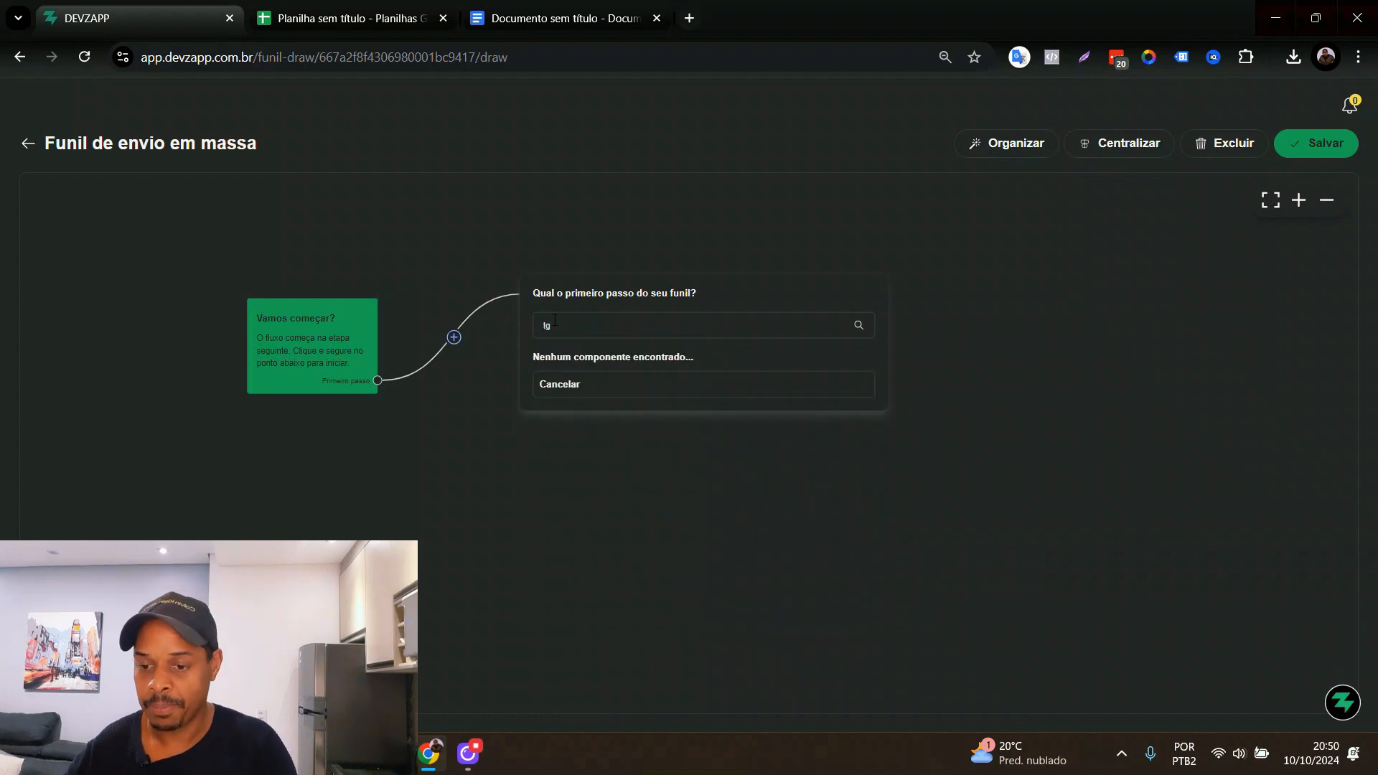
key(BackSpace)
key(BackSpace)
text(tag)
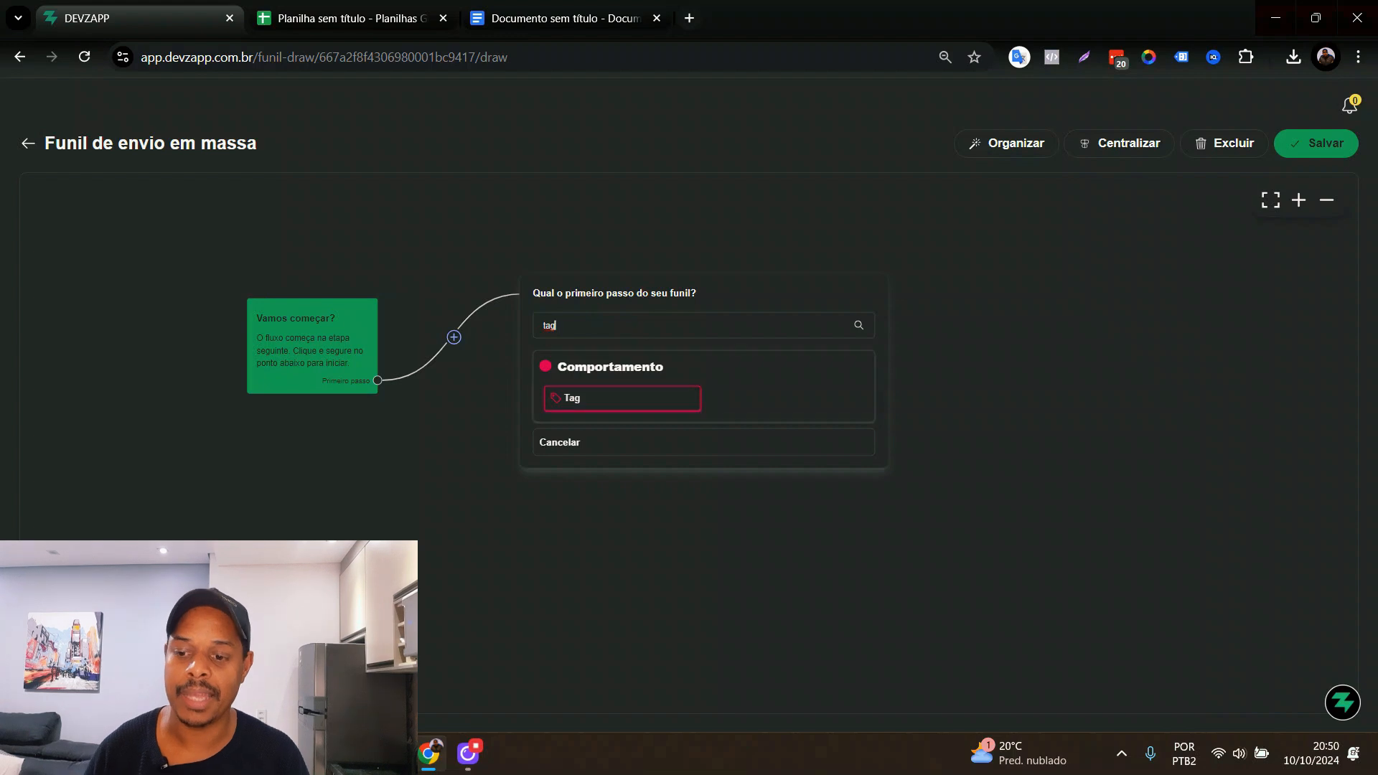
click(639, 399)
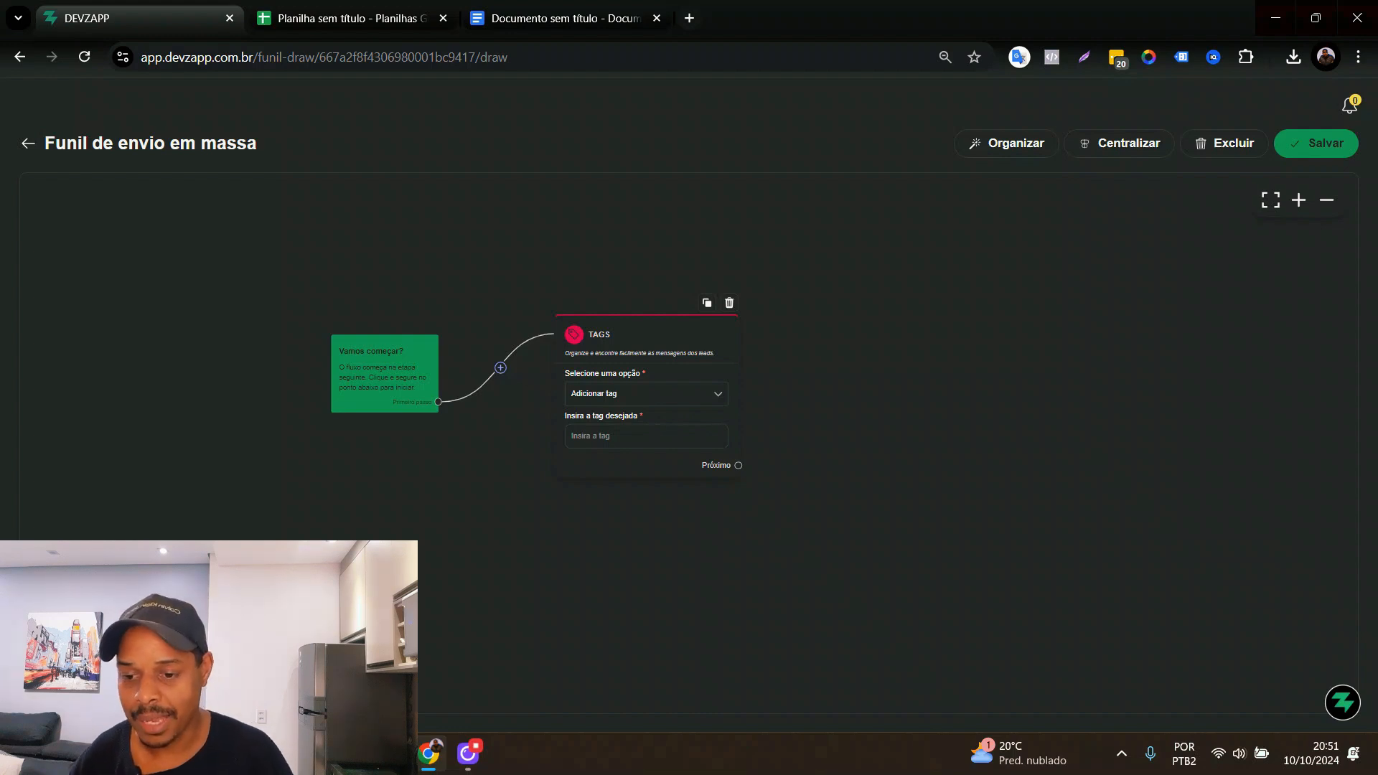
Enter "tag inicial - Funinl envio em massa" as the tag to add in the Tags block.
click(628, 443)
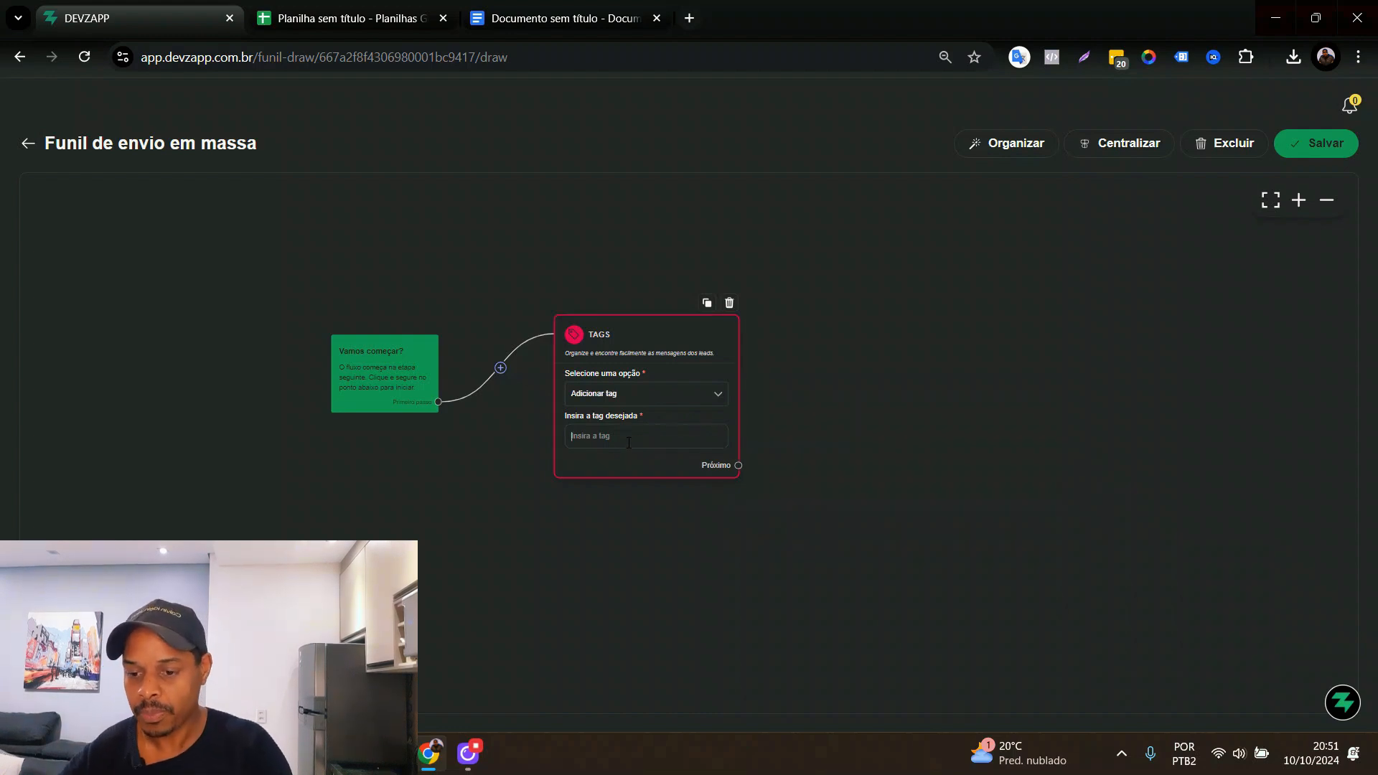
text(tag)
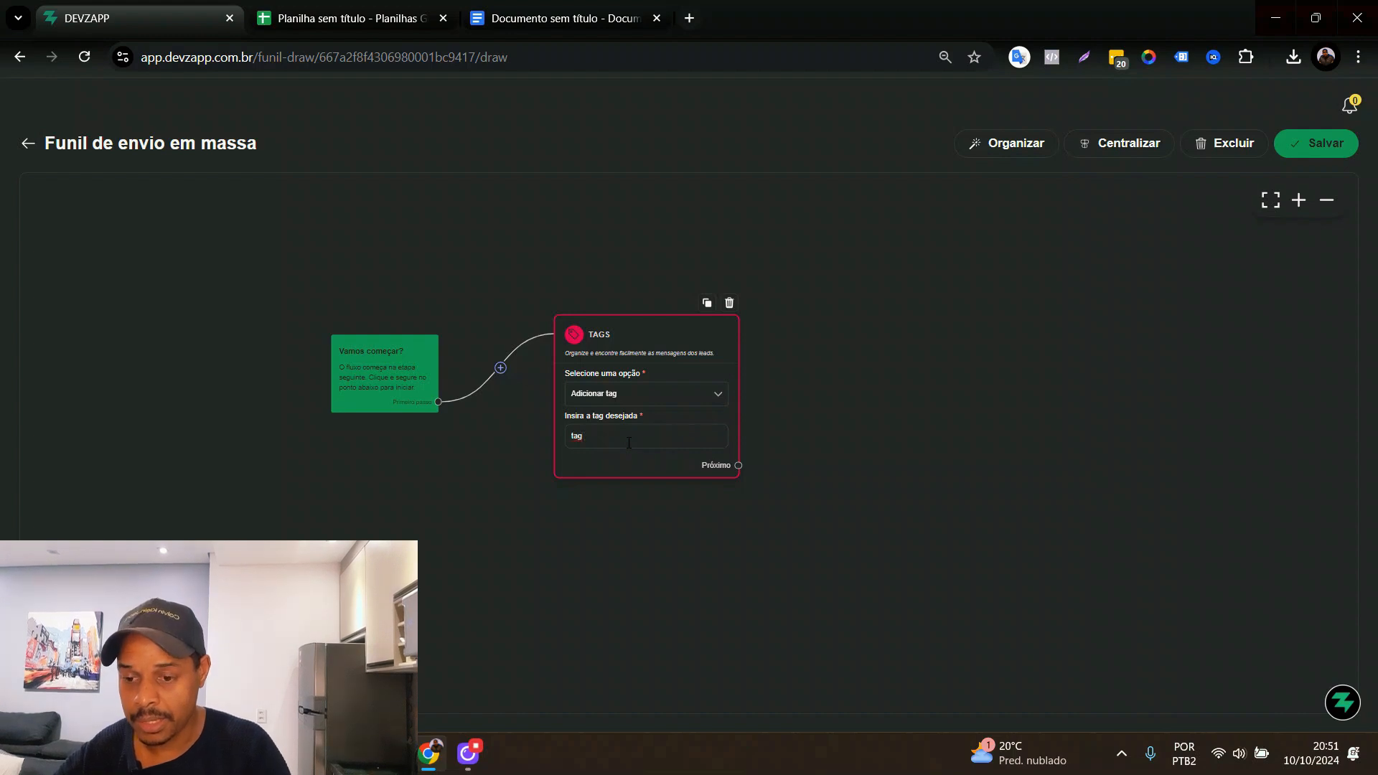
text( inicial - )
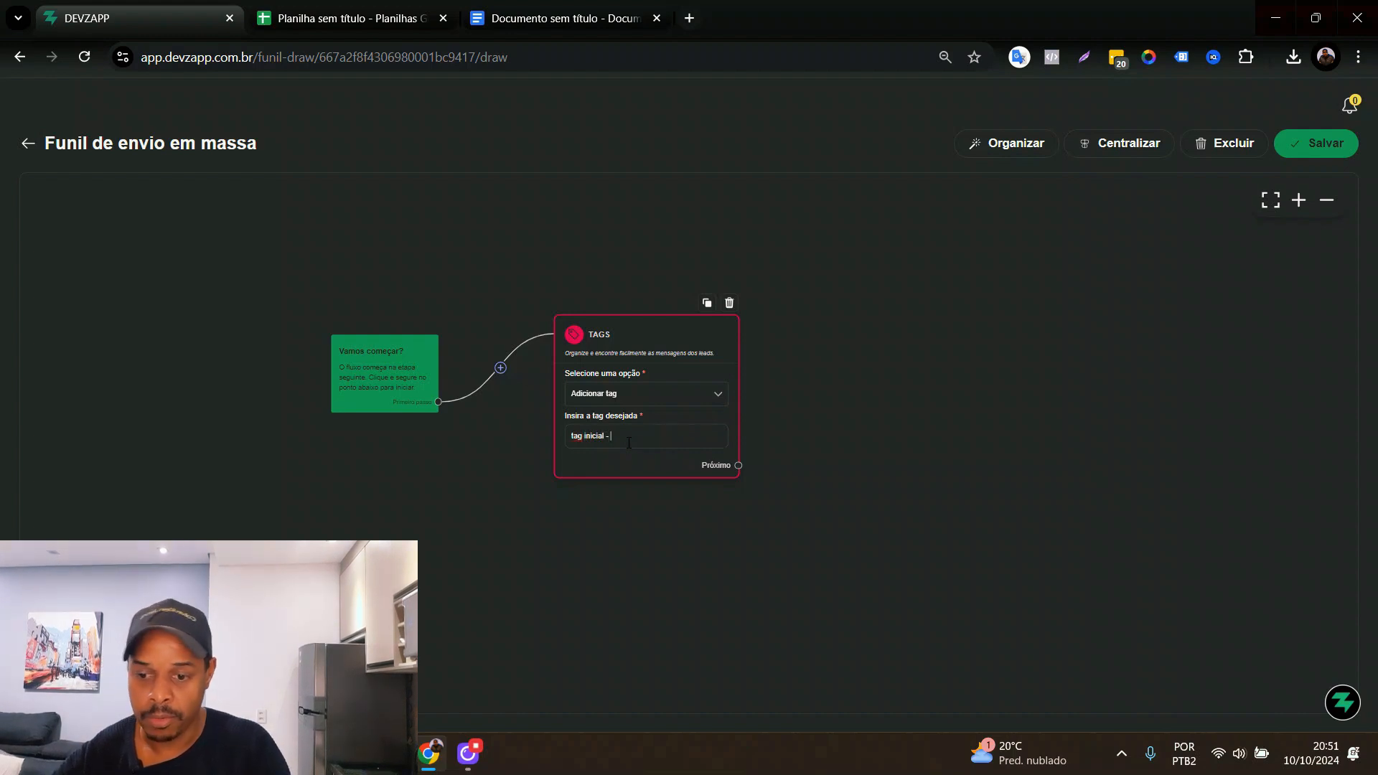
text(Funil envi)
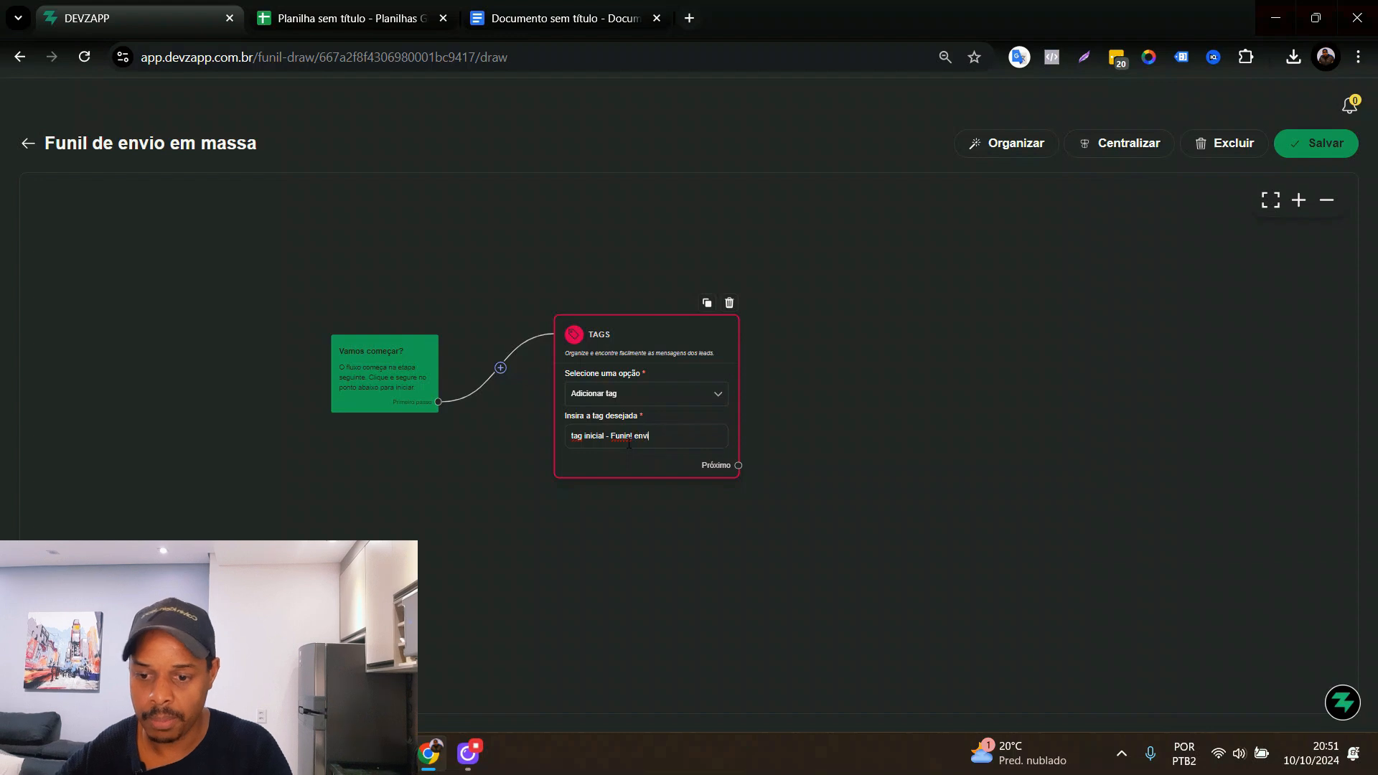
text(o em massa)
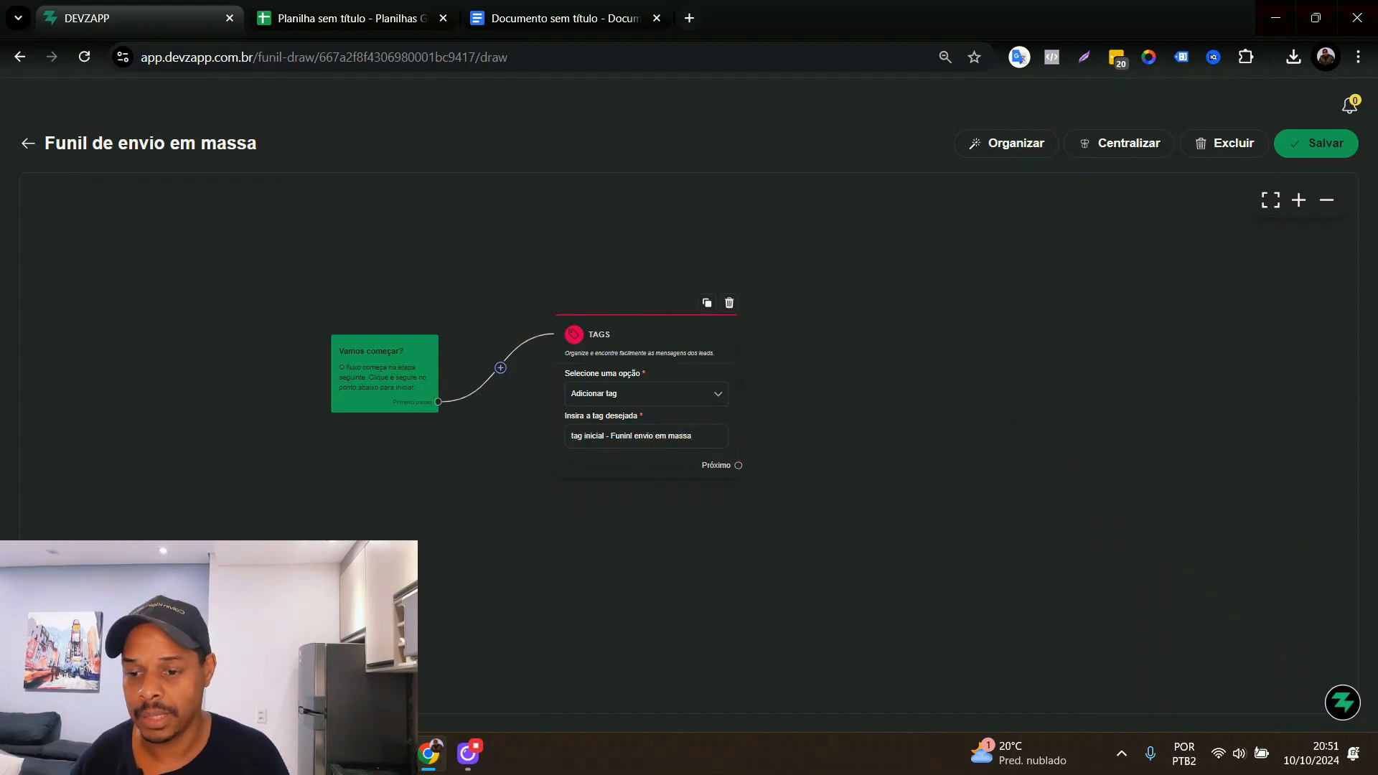
Connect a Texto message component to the output of the Tags block.
drag(832, 445, 710, 480)
drag(530, 371, 487, 358)
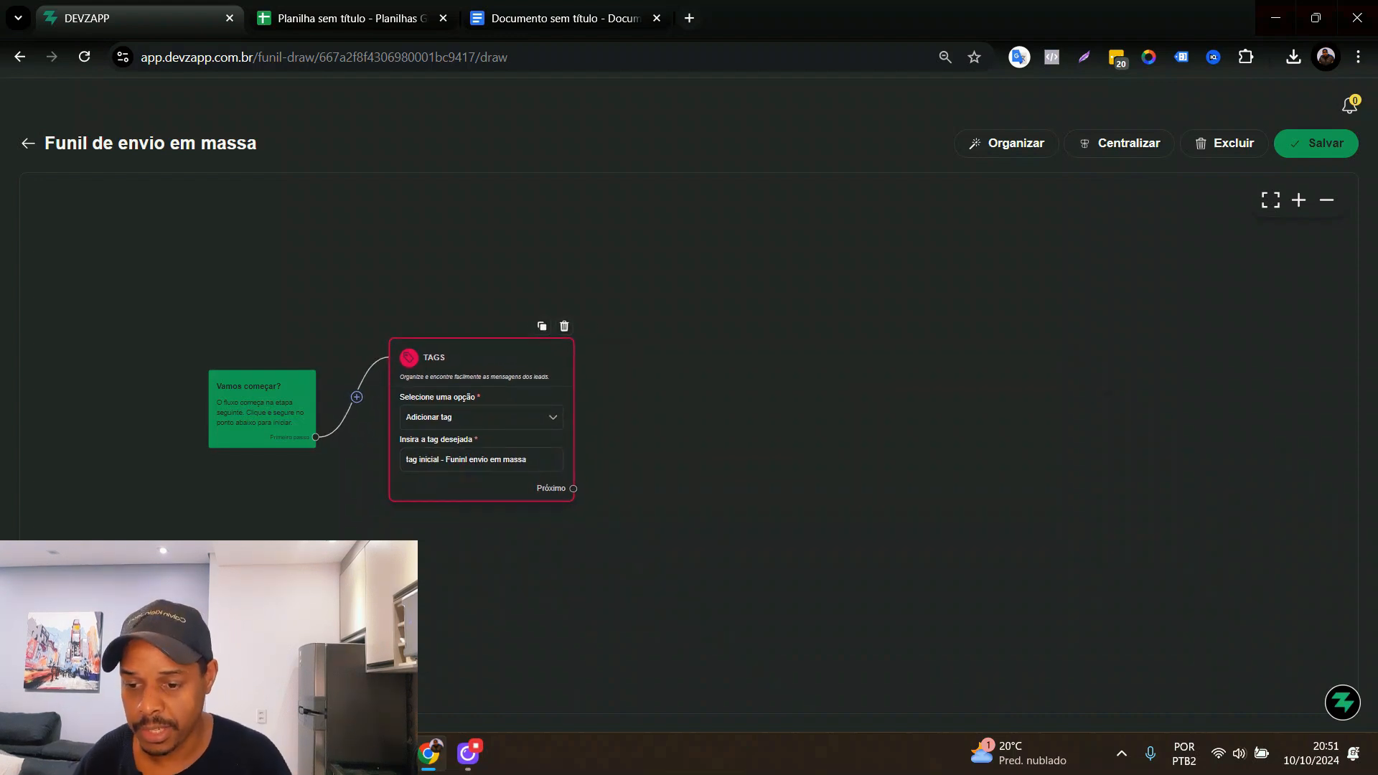
drag(572, 488, 733, 279)
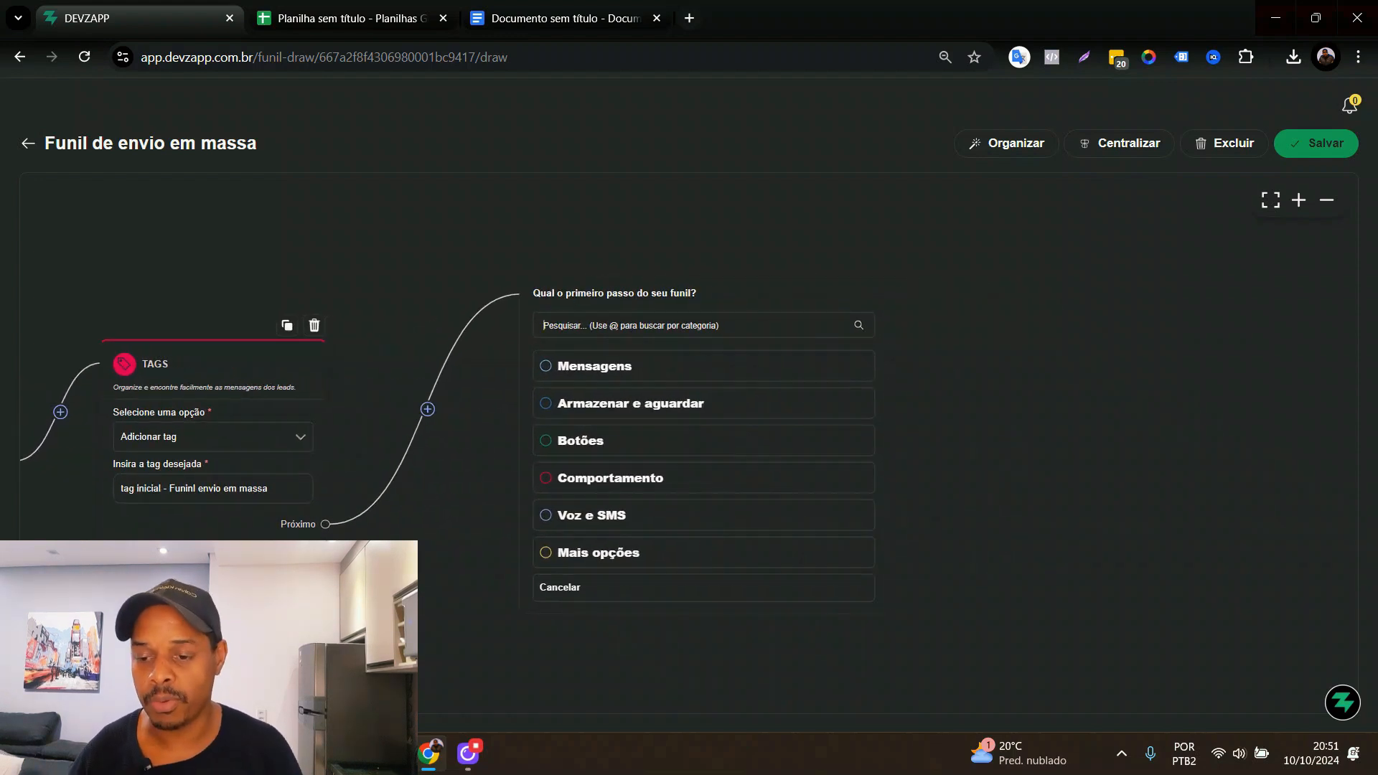
click(594, 366)
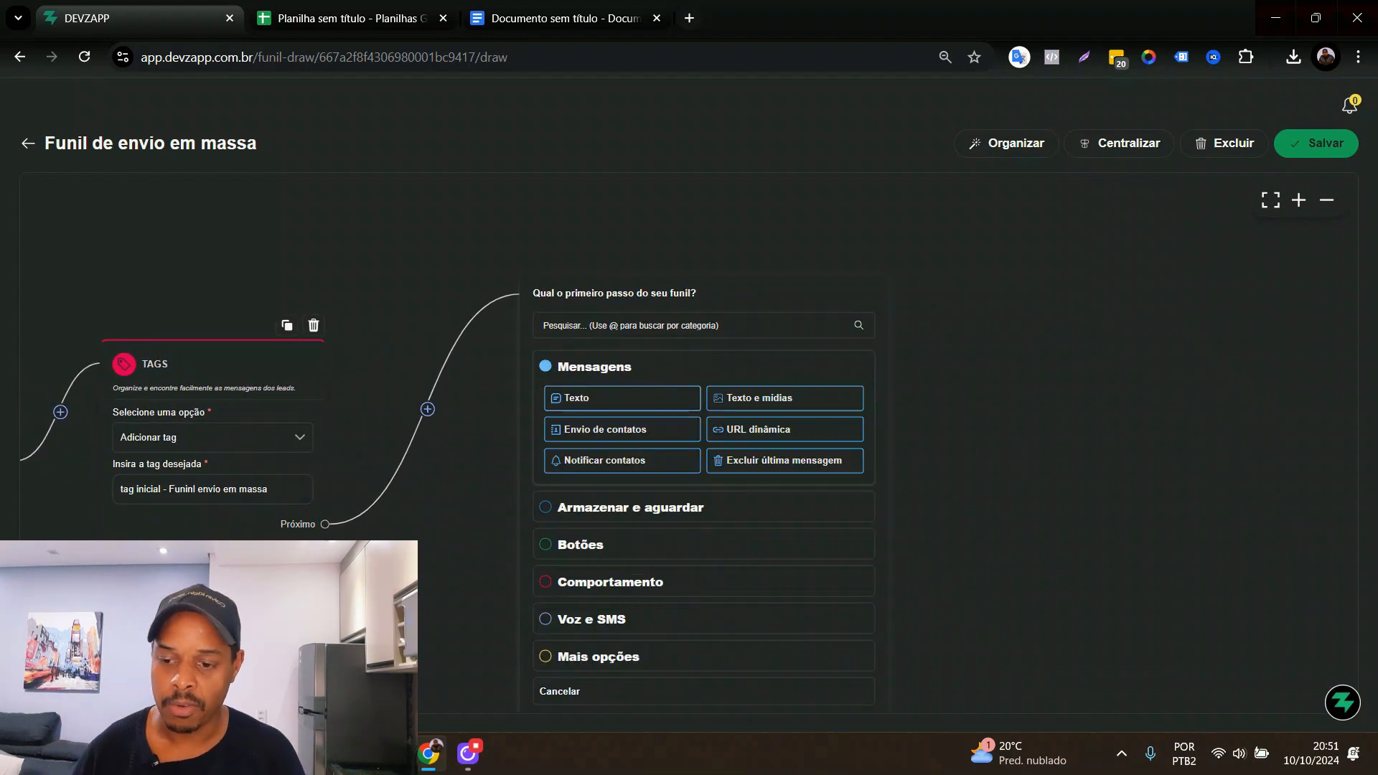
click(573, 397)
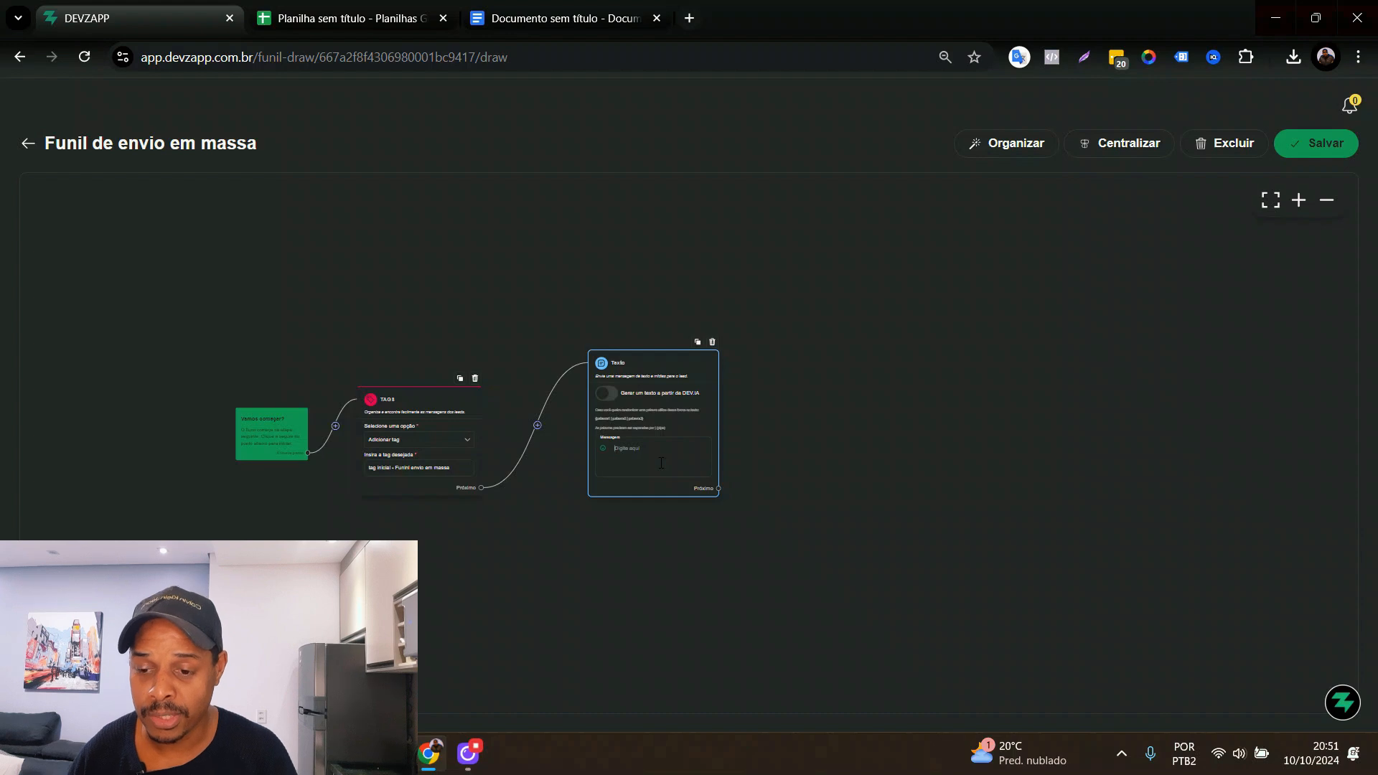
Write the randomized greeting "{Oi|tudo bem?|Como você está?}" as the message of the Texto block.
scroll(661, 463, up, 5)
scroll(661, 462, down, 5)
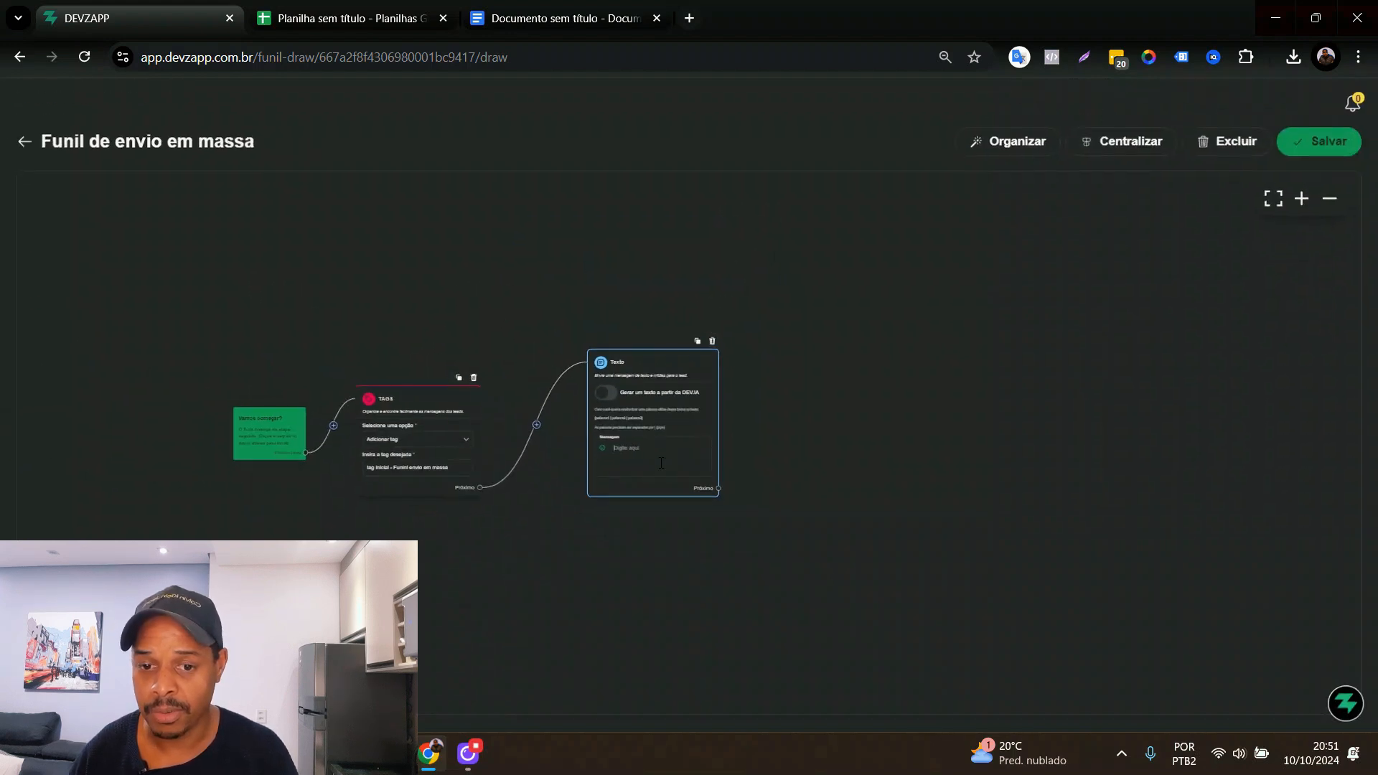
scroll(648, 429, up, 5)
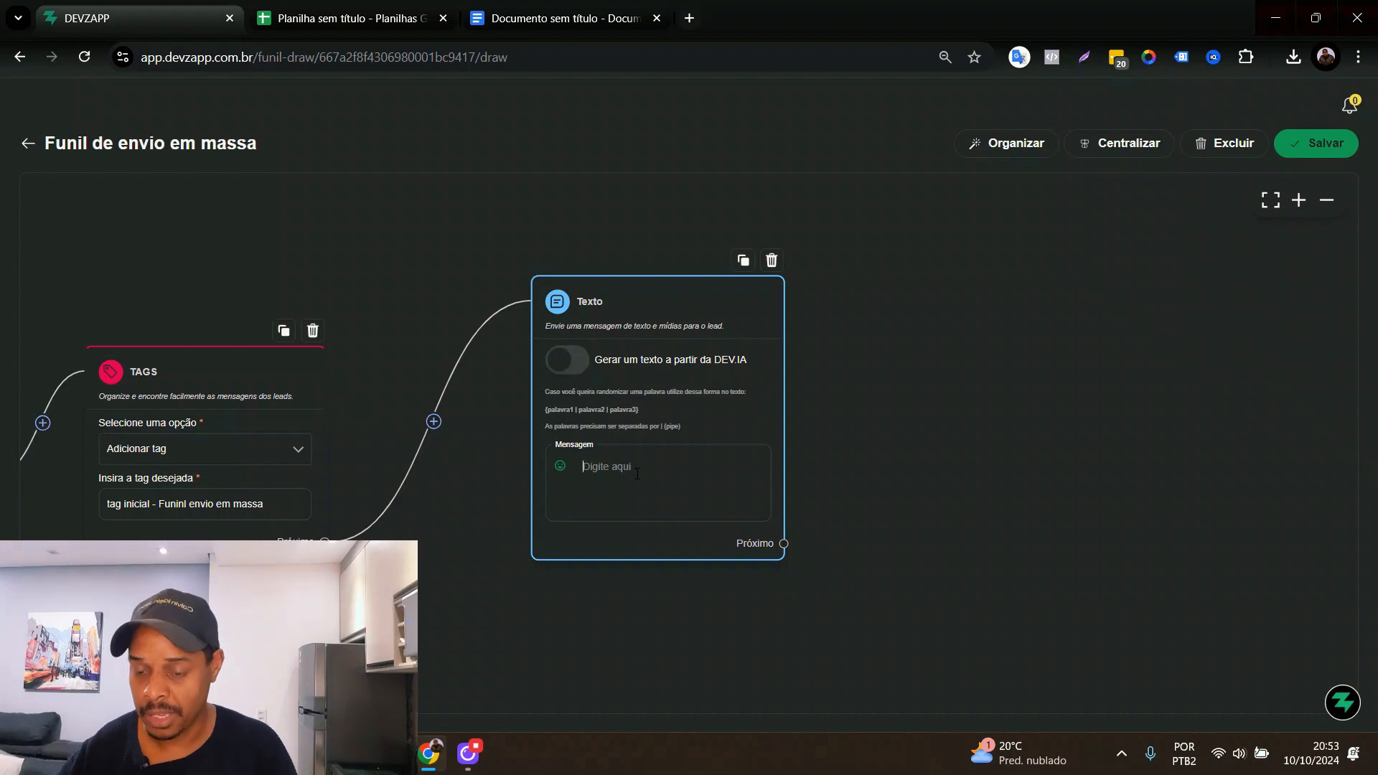
text({Oi|)
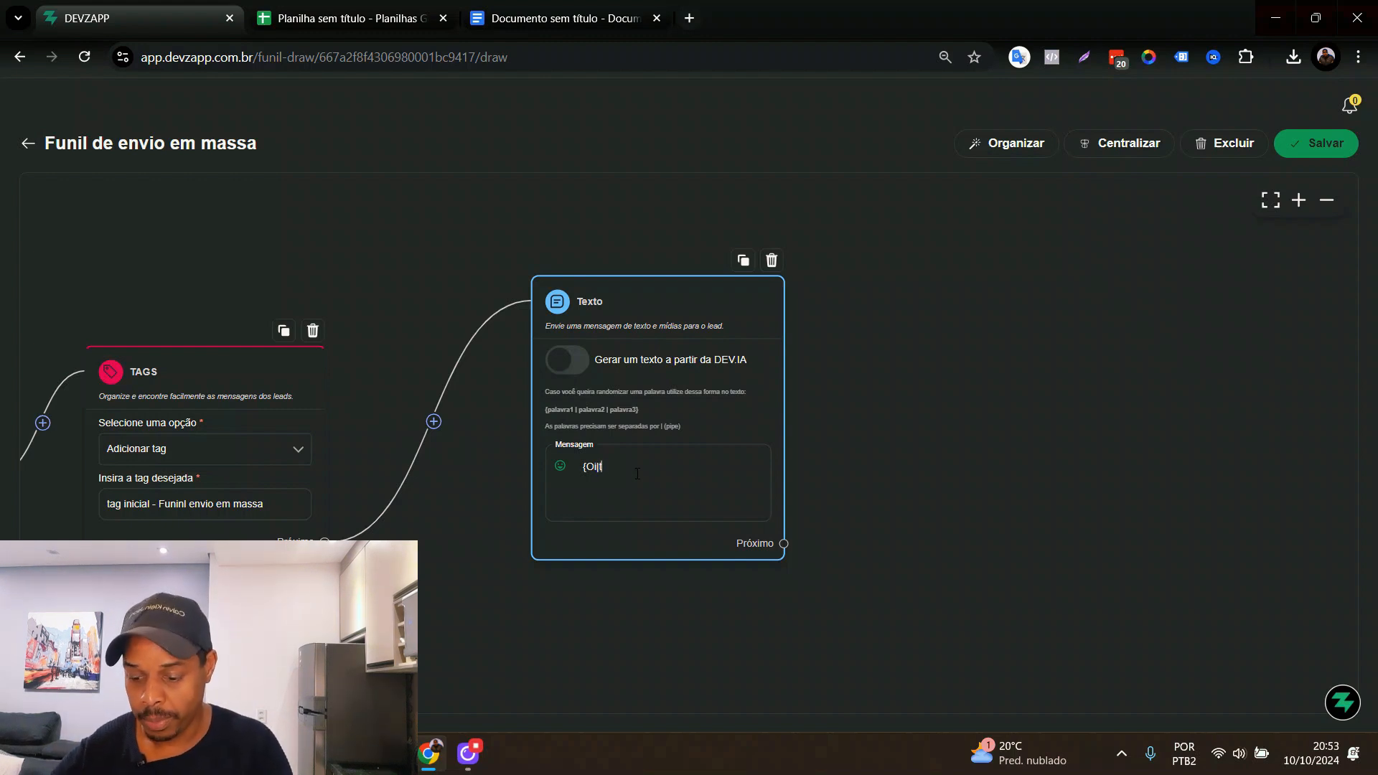
text(tudo bem?)
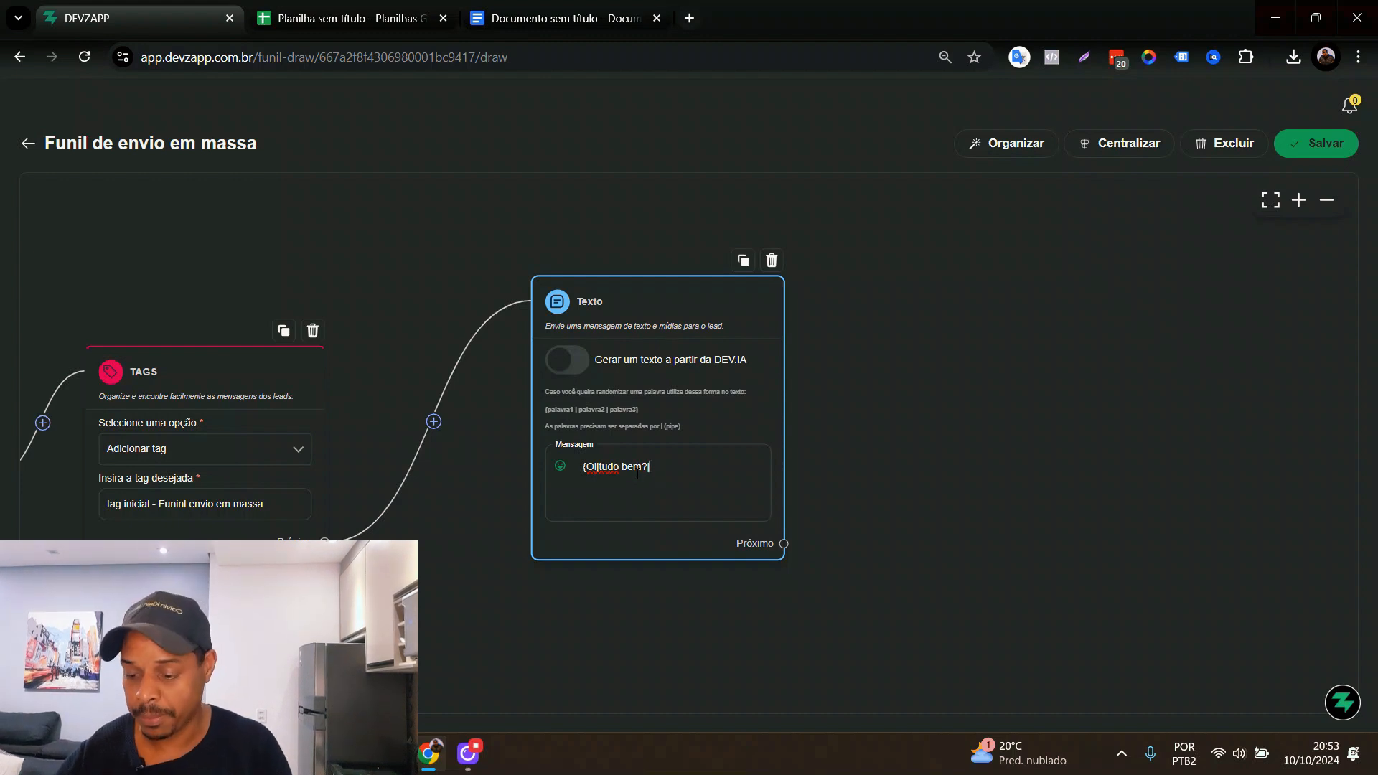
text(|Como você )
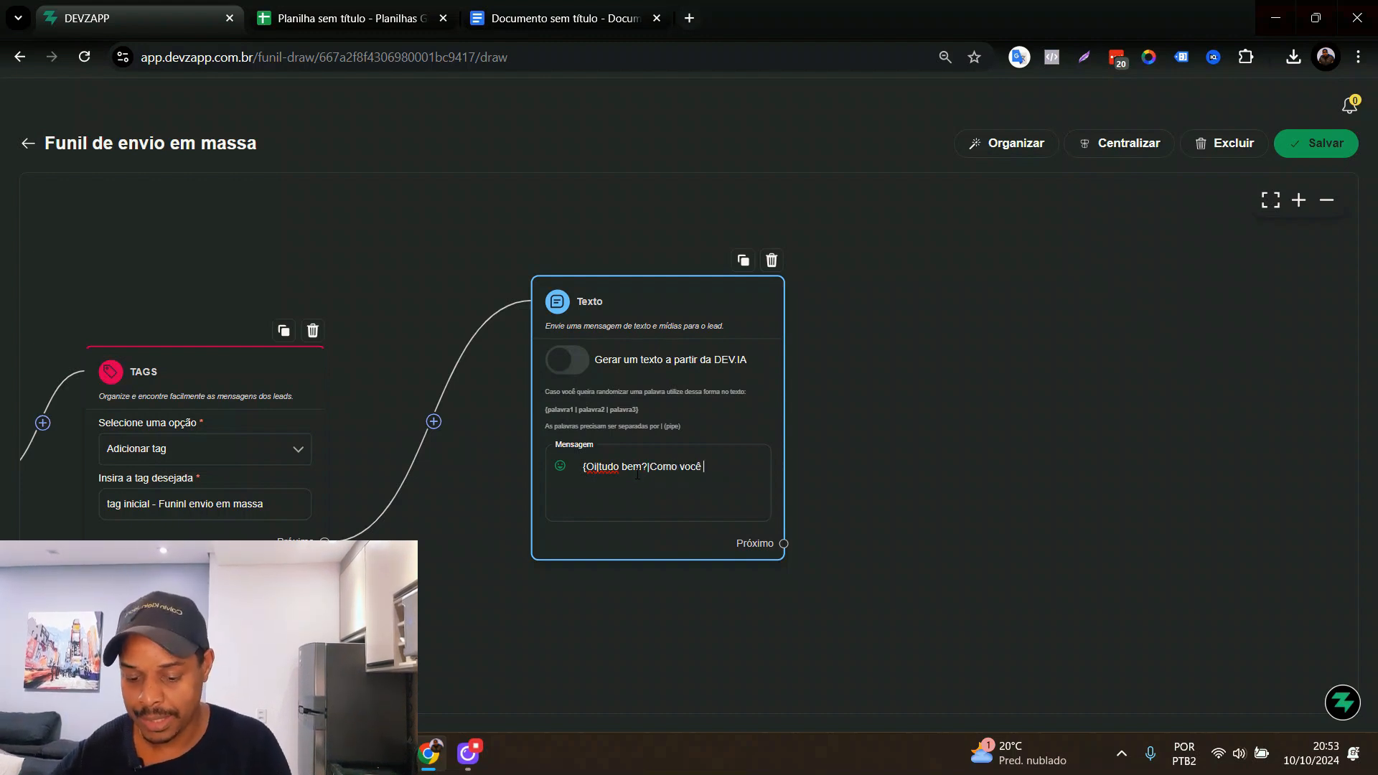
text(está?})
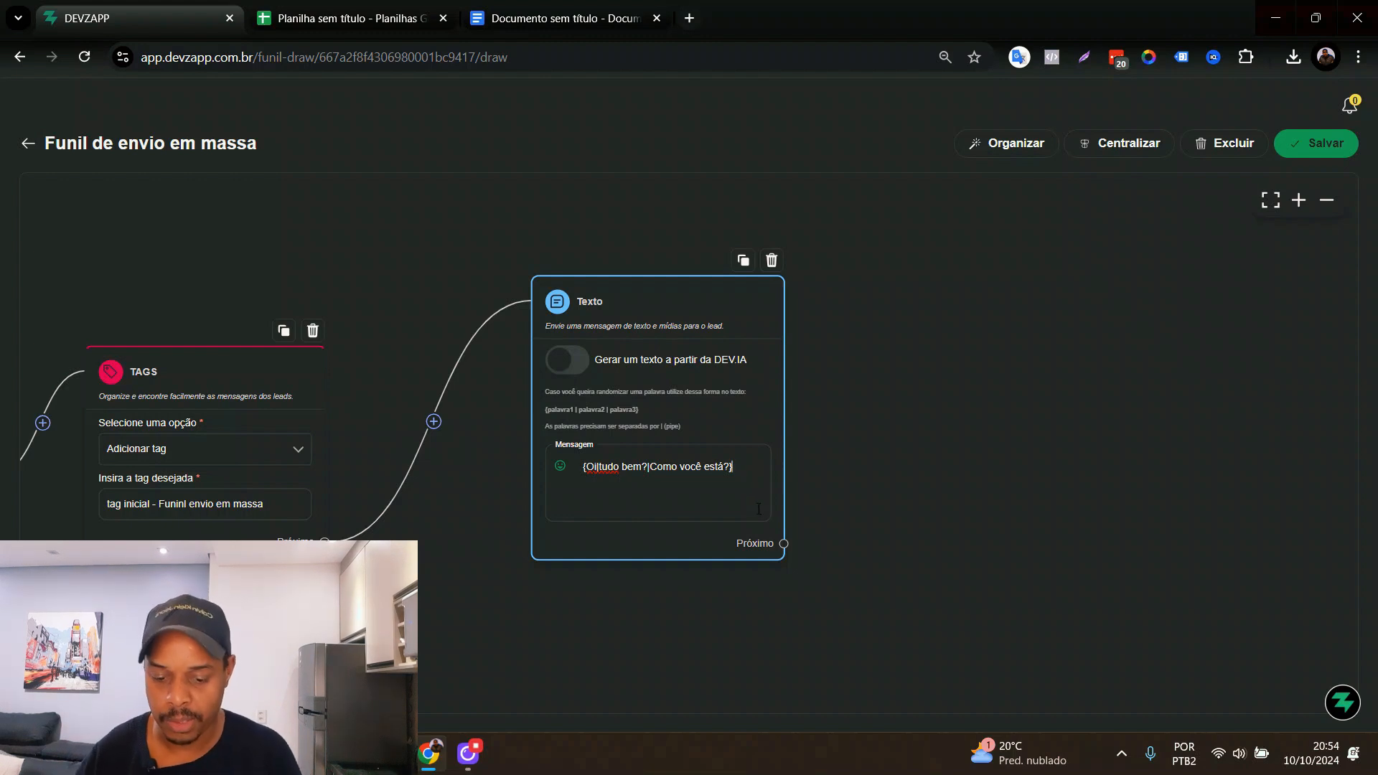
Add the variable "{nome}," on a new line below the greeting, followed by line breaks.
key(Return)
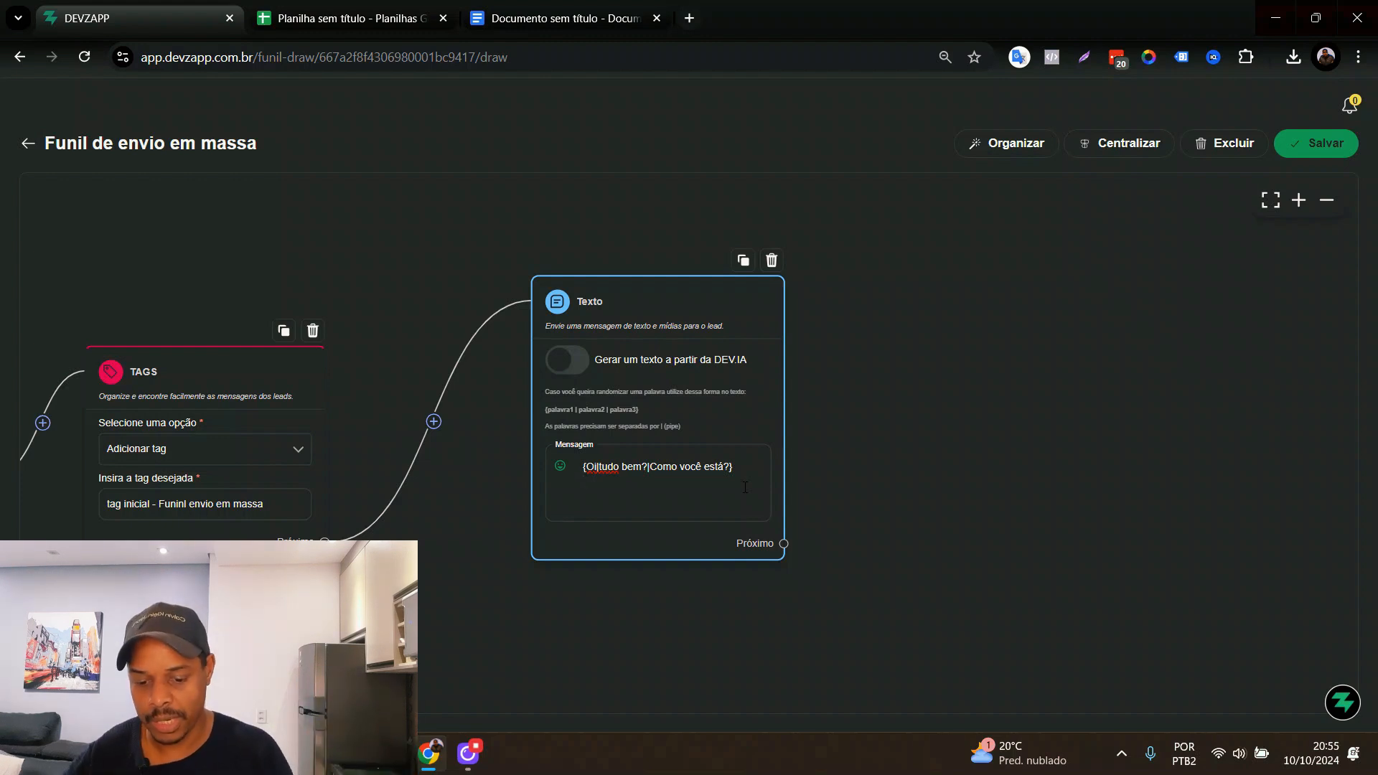
key(Return)
text({)
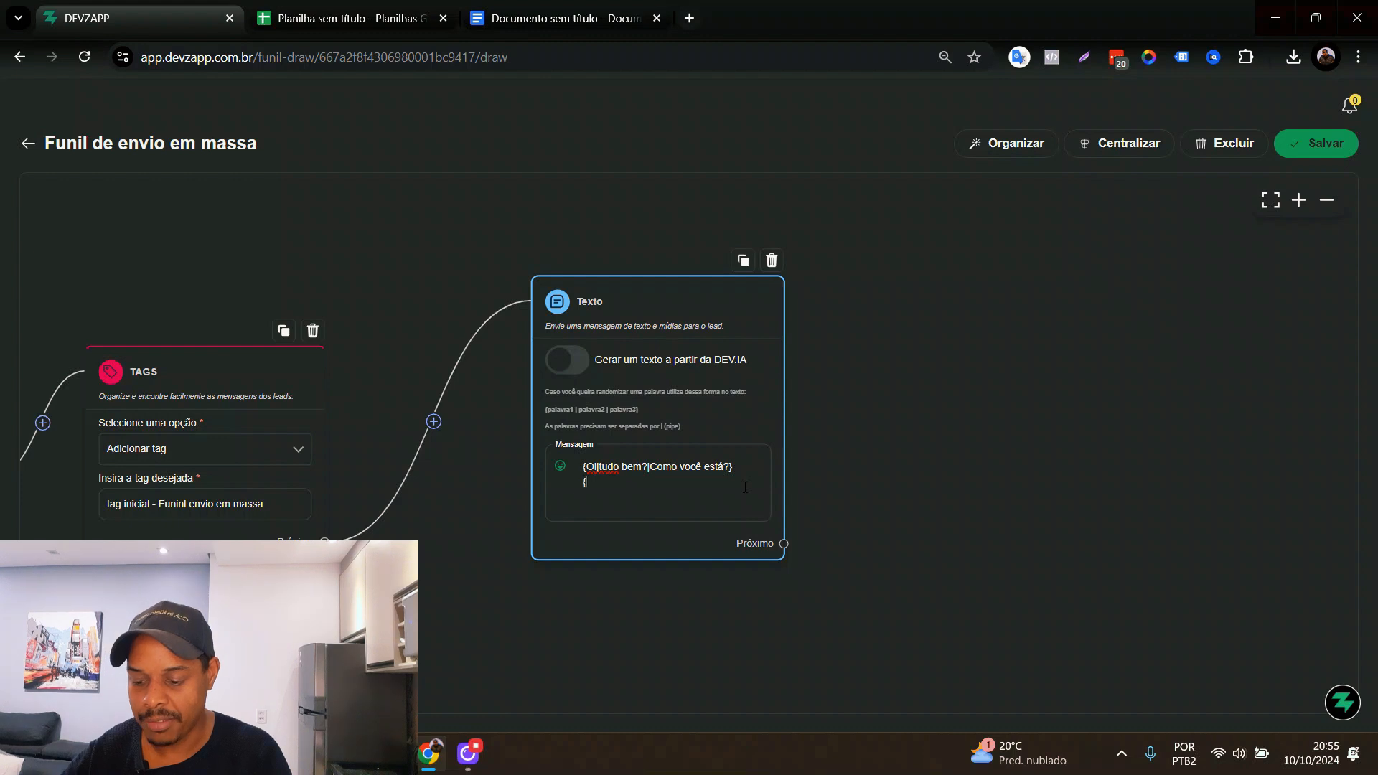
text(nome)
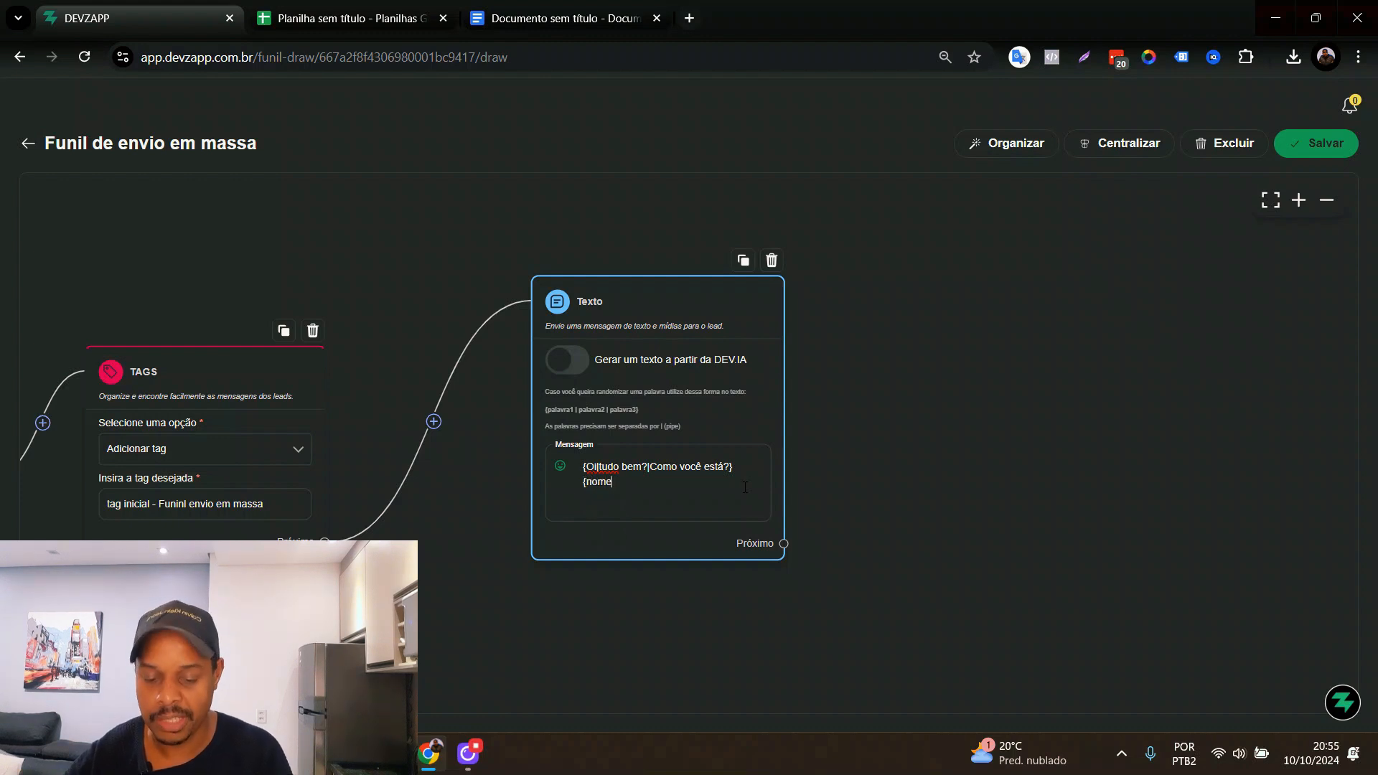
text(})
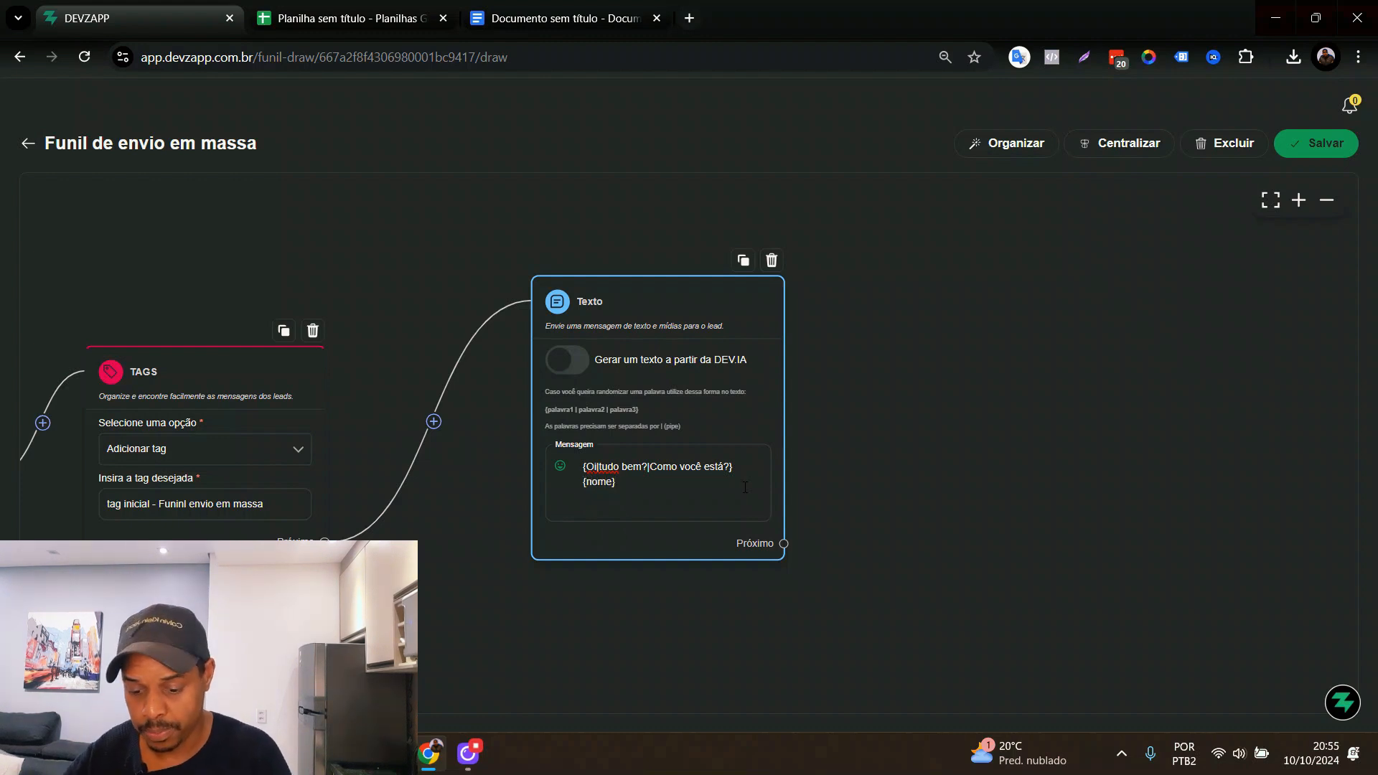
text(,)
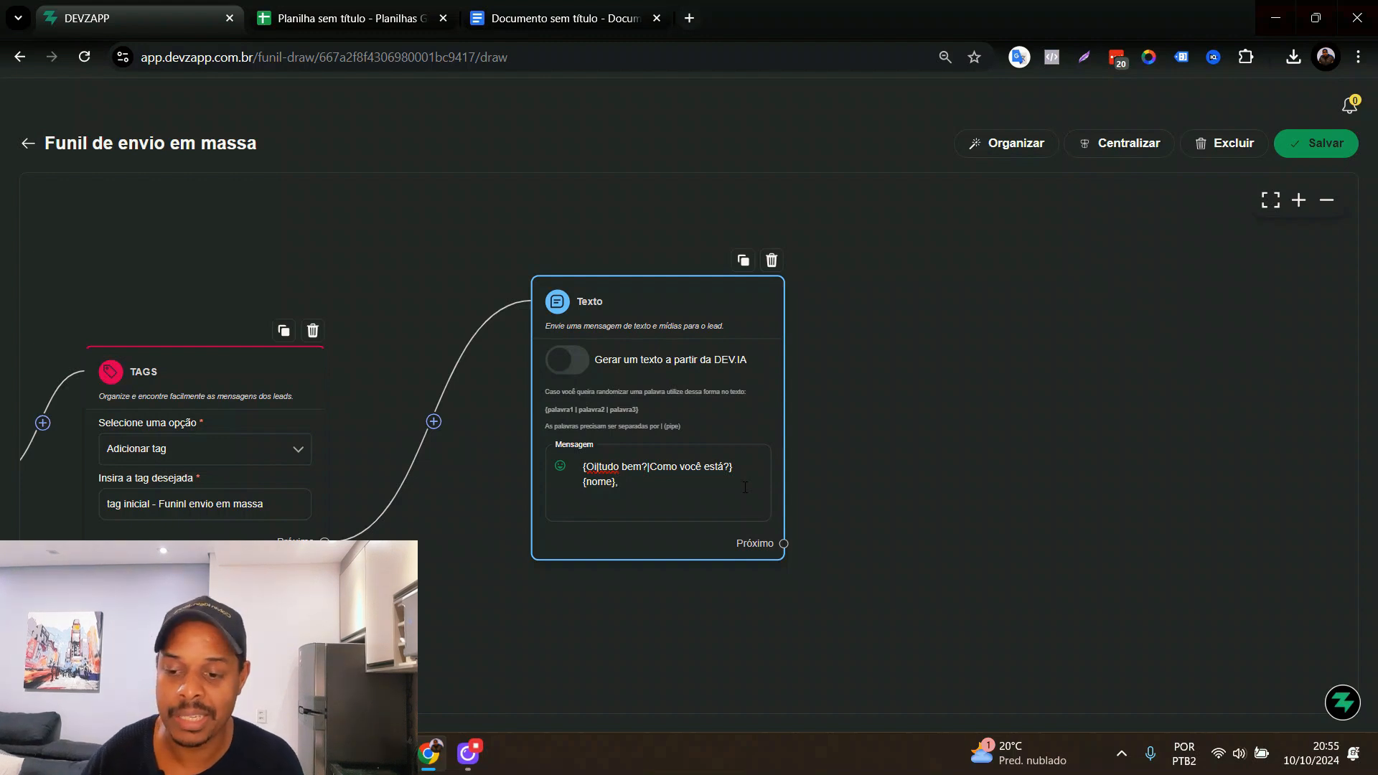
key(Return)
key(Return)
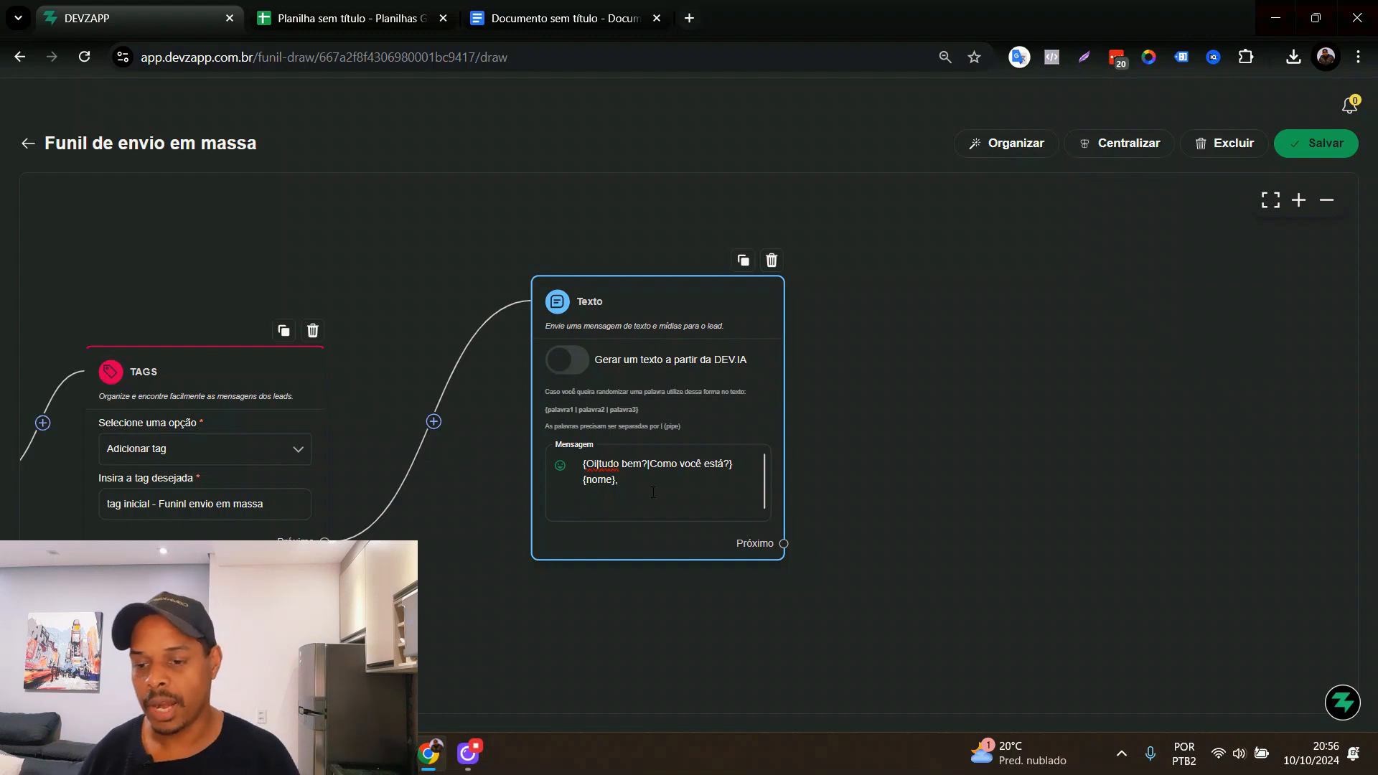
Connect an Intervalo component from the Comportamento category to the output of the Texto block.
drag(886, 438, 713, 460)
scroll(713, 459, up, 5)
scroll(695, 528, down, 1)
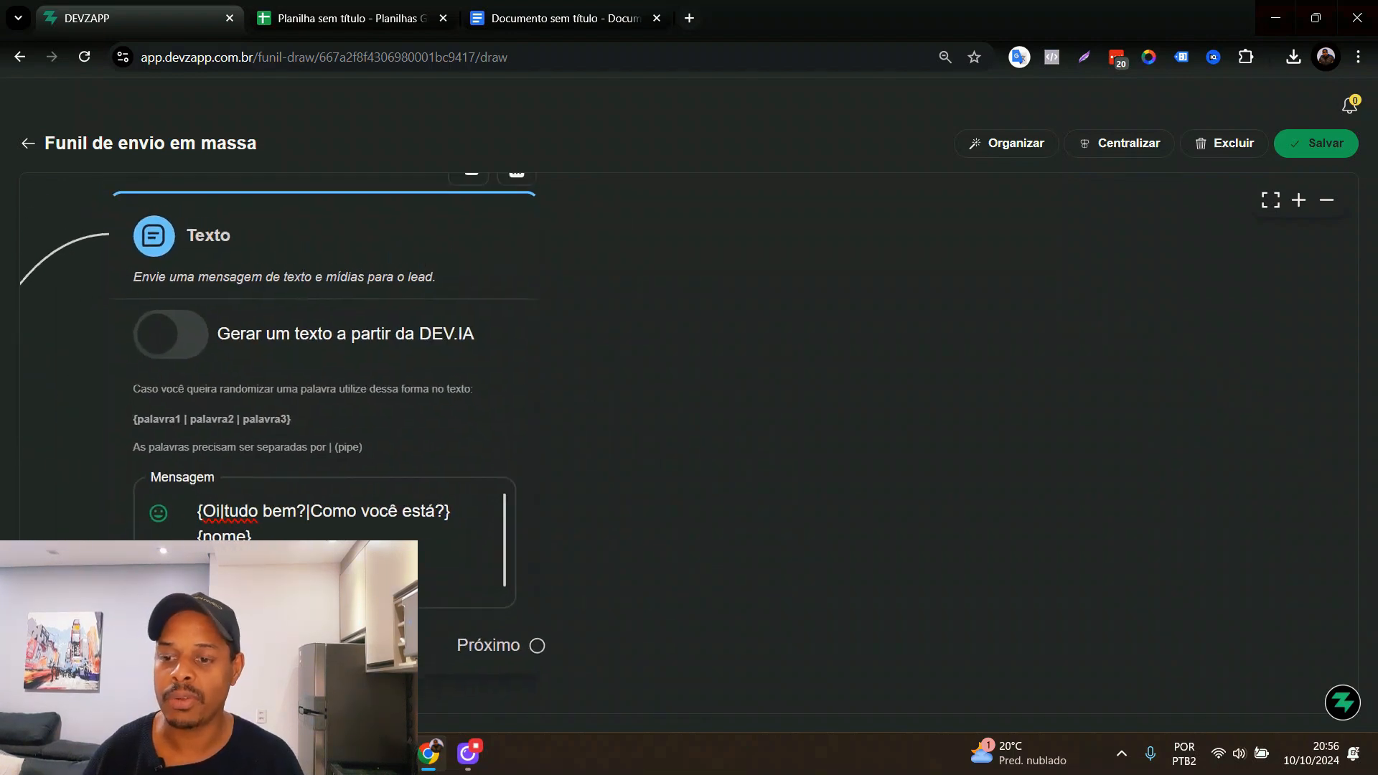
scroll(699, 522, down, 4)
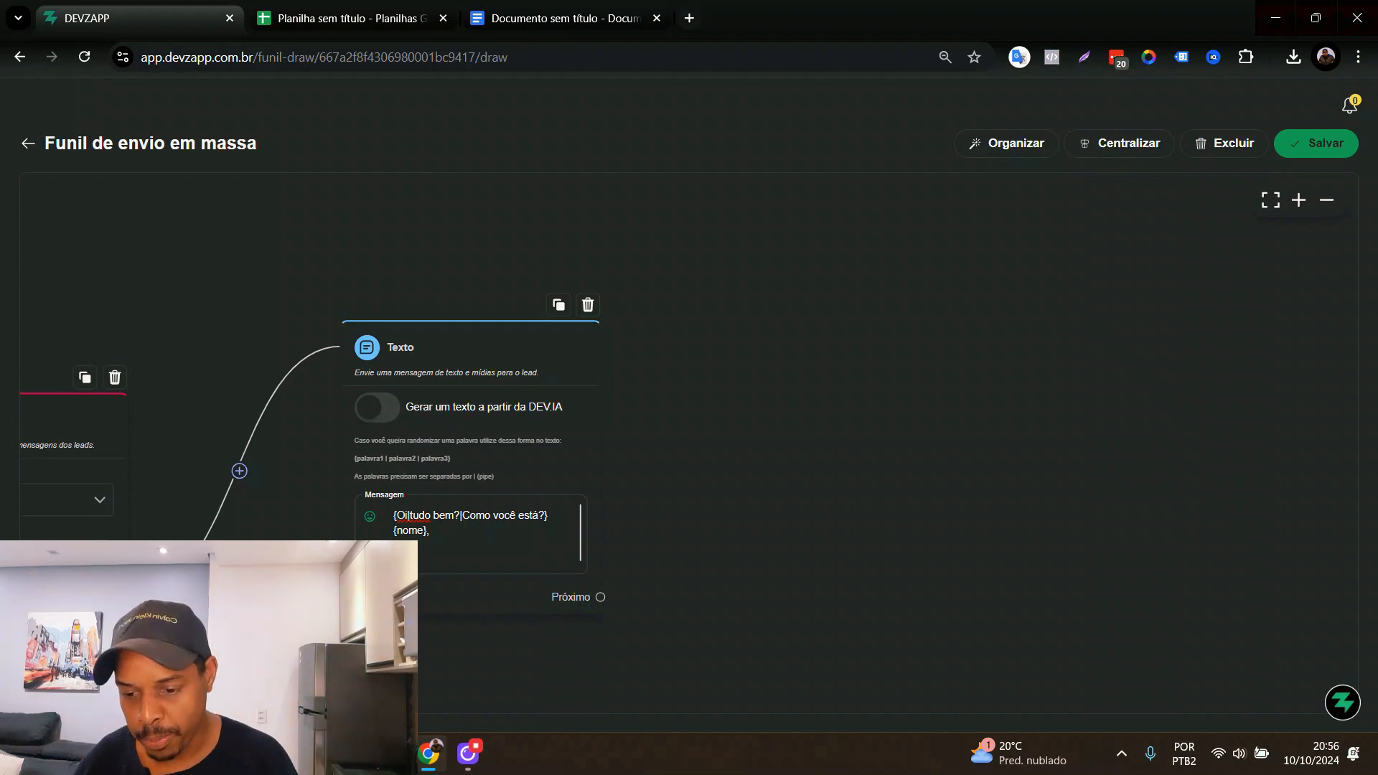
drag(600, 596, 746, 386)
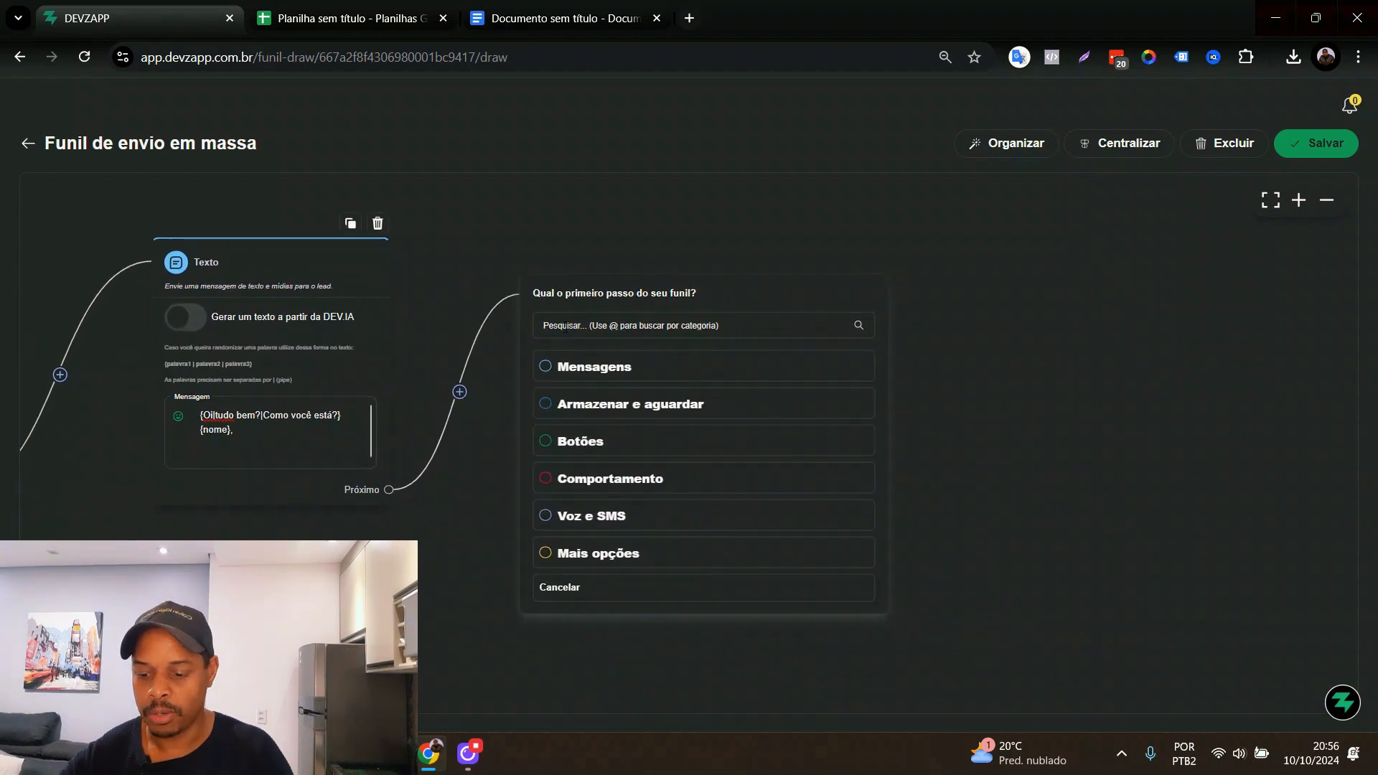
text(int)
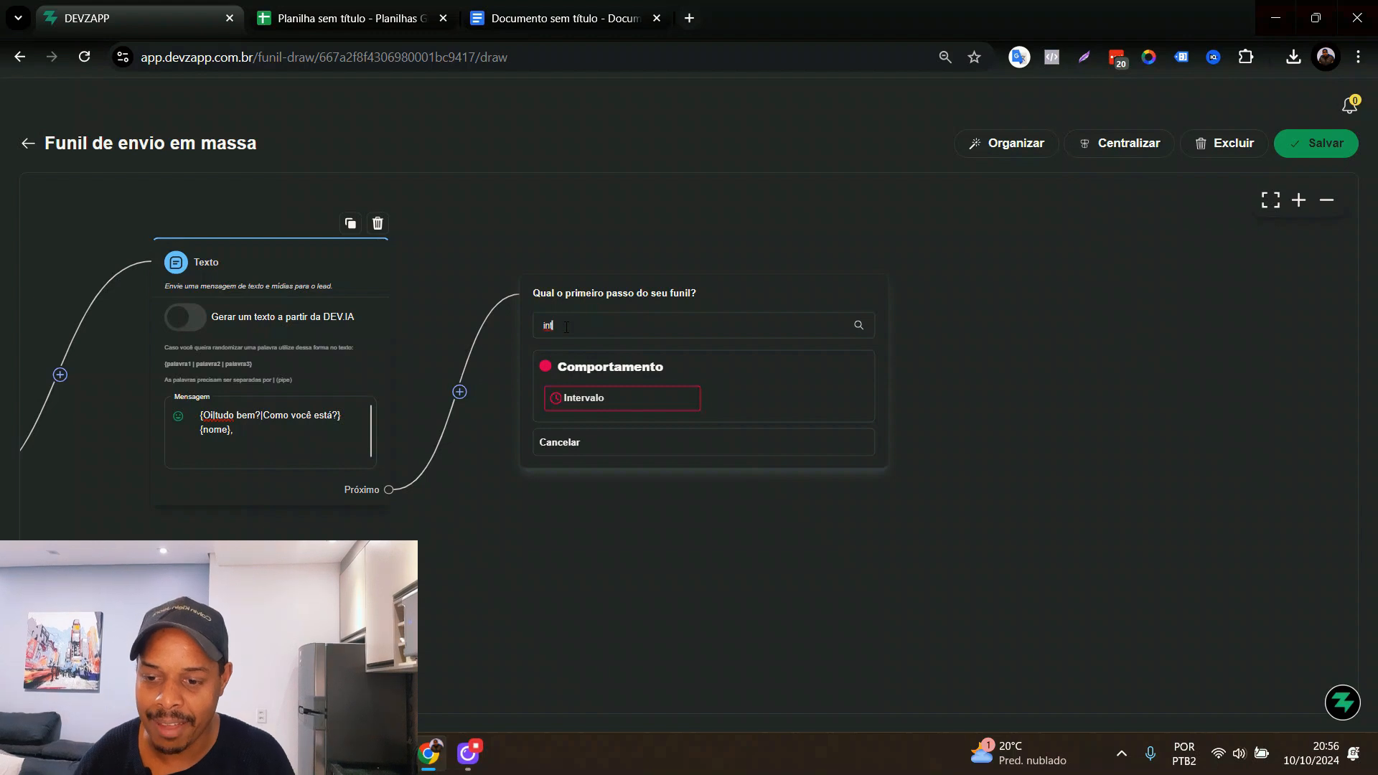
click(634, 407)
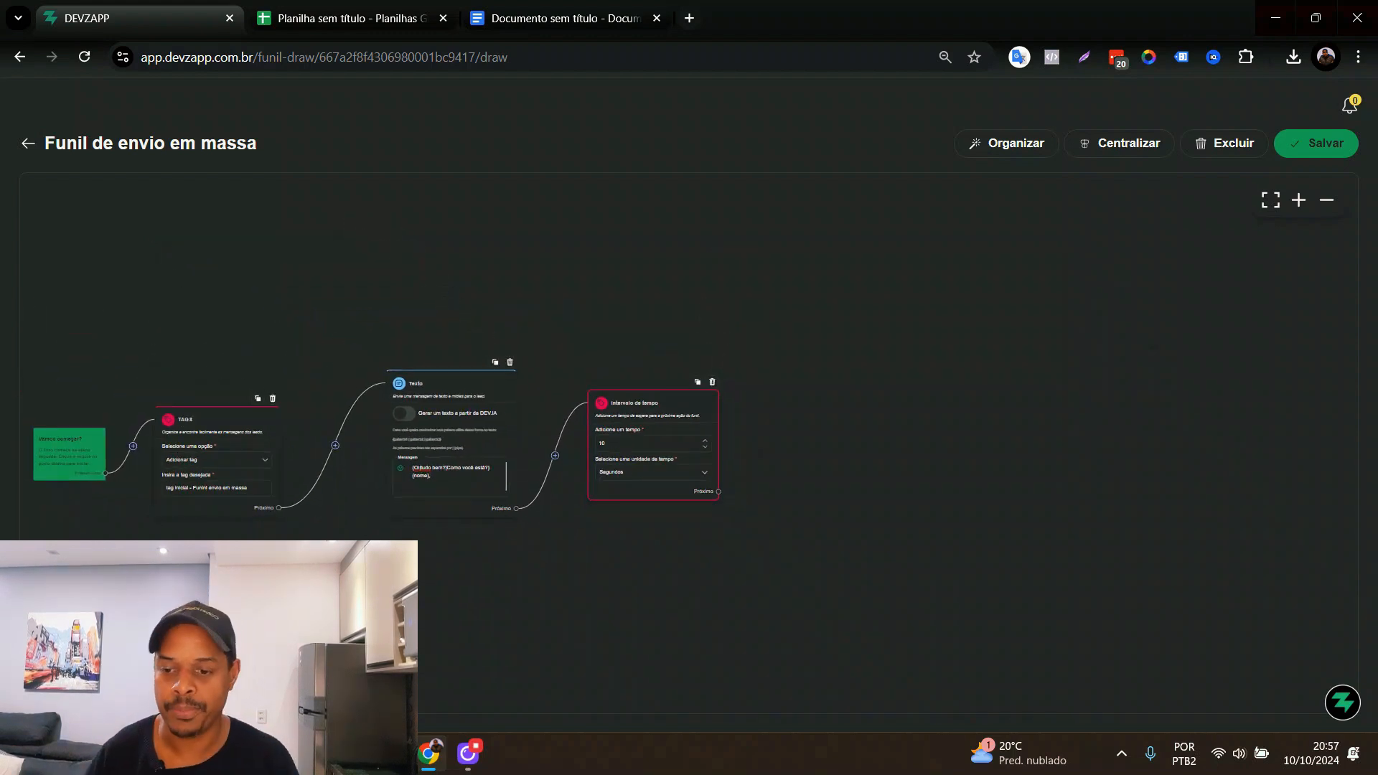
Set the waiting time of the Intervalo de tempo block to 30 Minutos.
scroll(701, 419, up, 2)
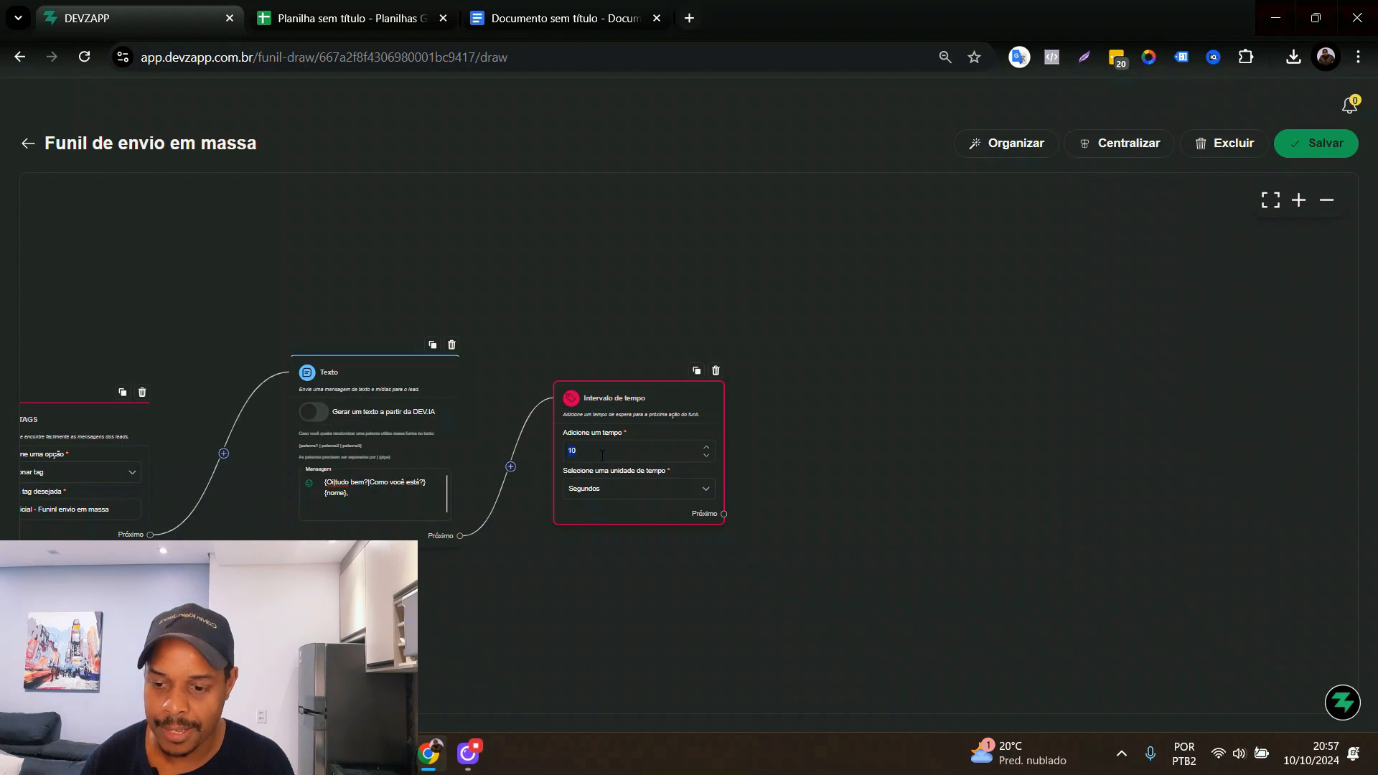
click(699, 489)
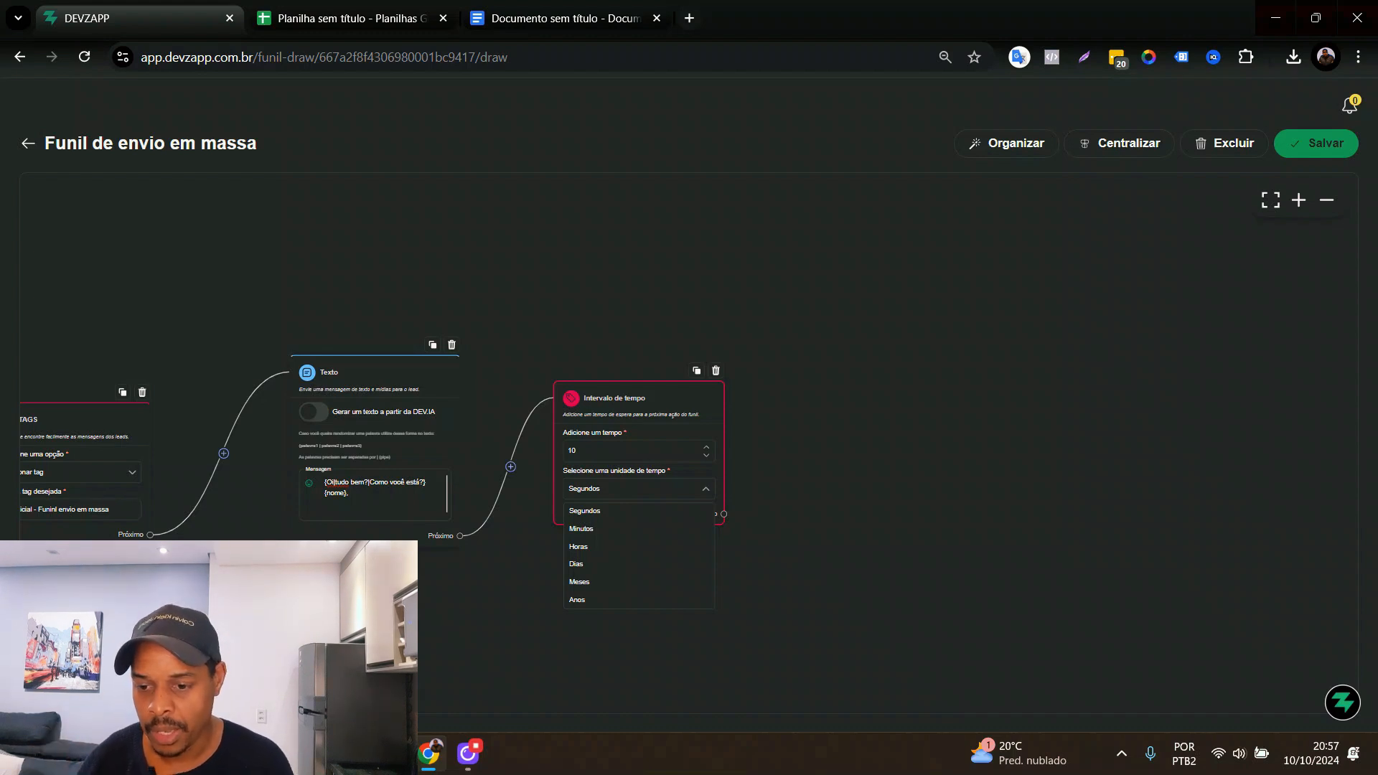
double_click(607, 450)
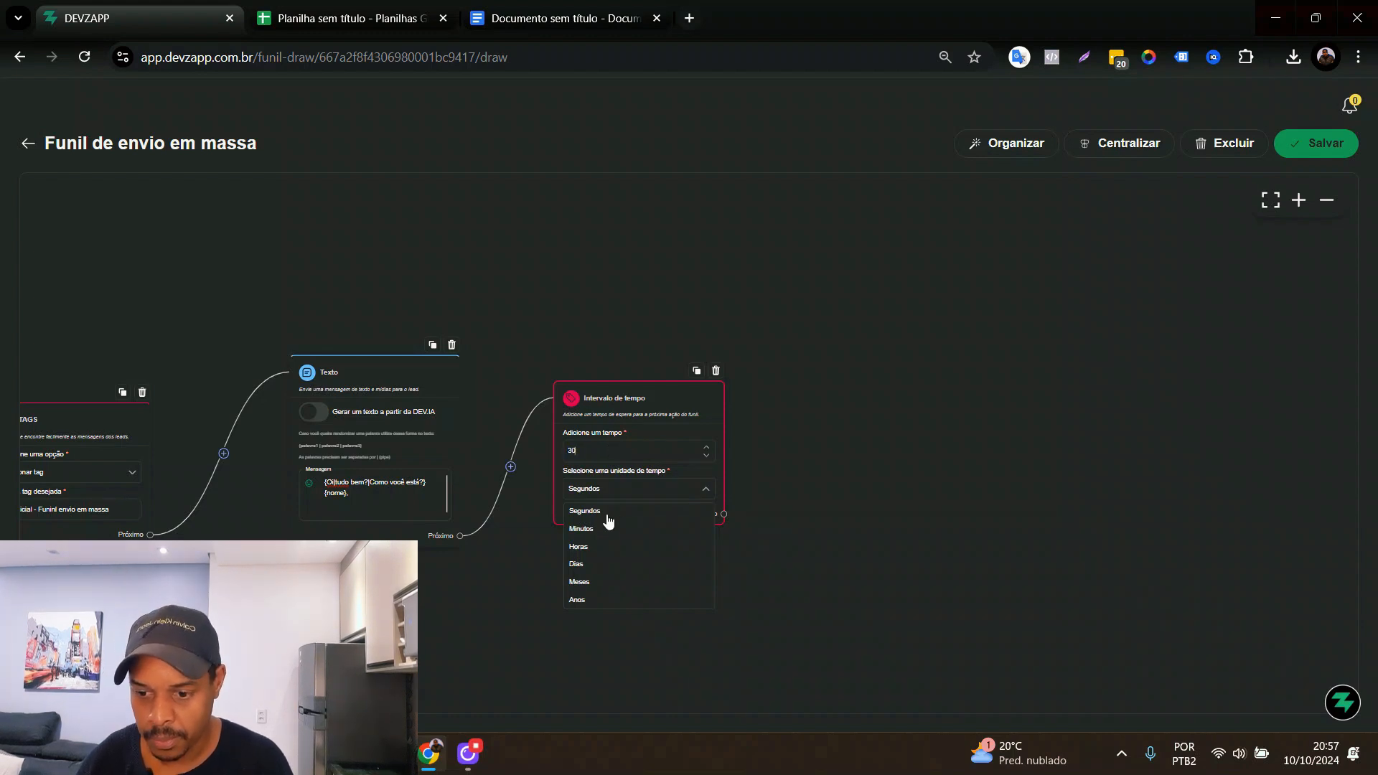
click(581, 529)
Connect a Texto e mídias message component to the output of the Intervalo de tempo block.
drag(581, 529, 403, 579)
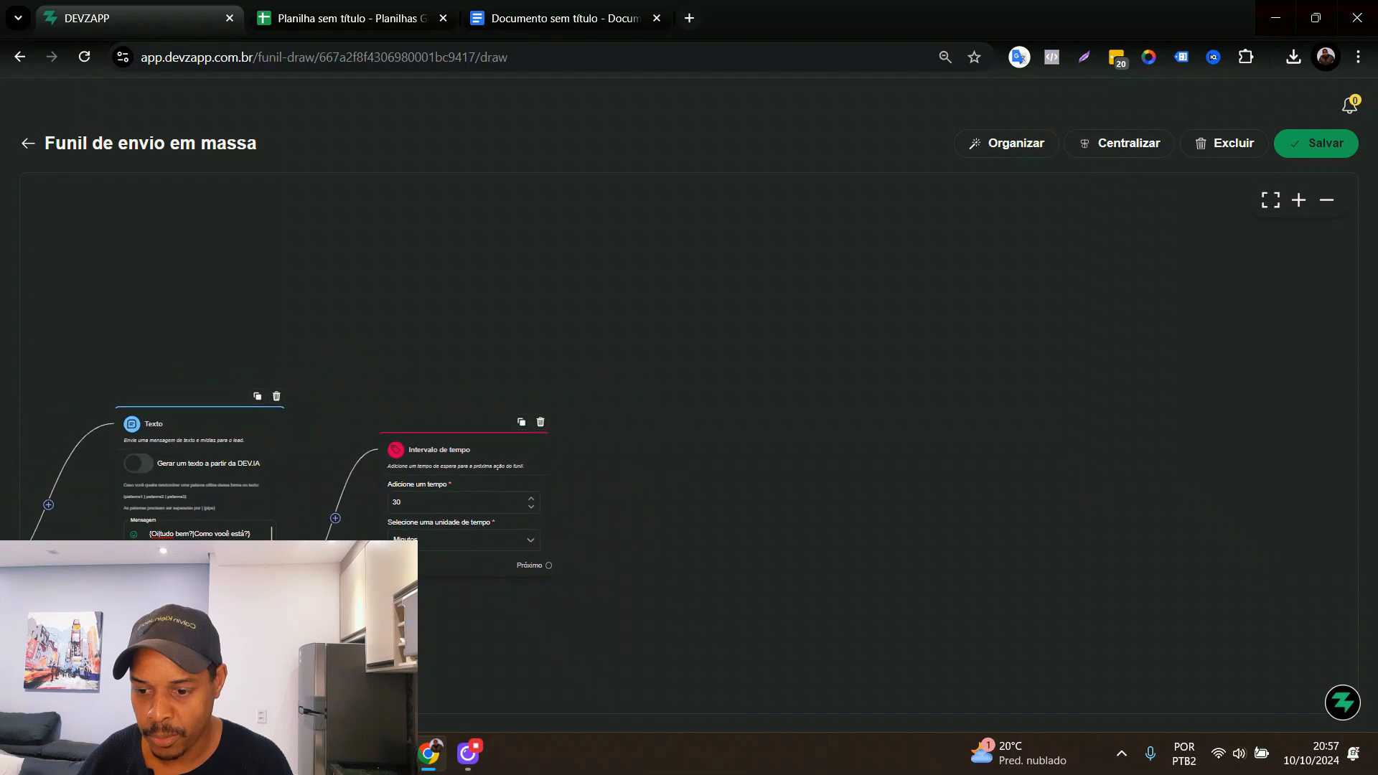
click(547, 565)
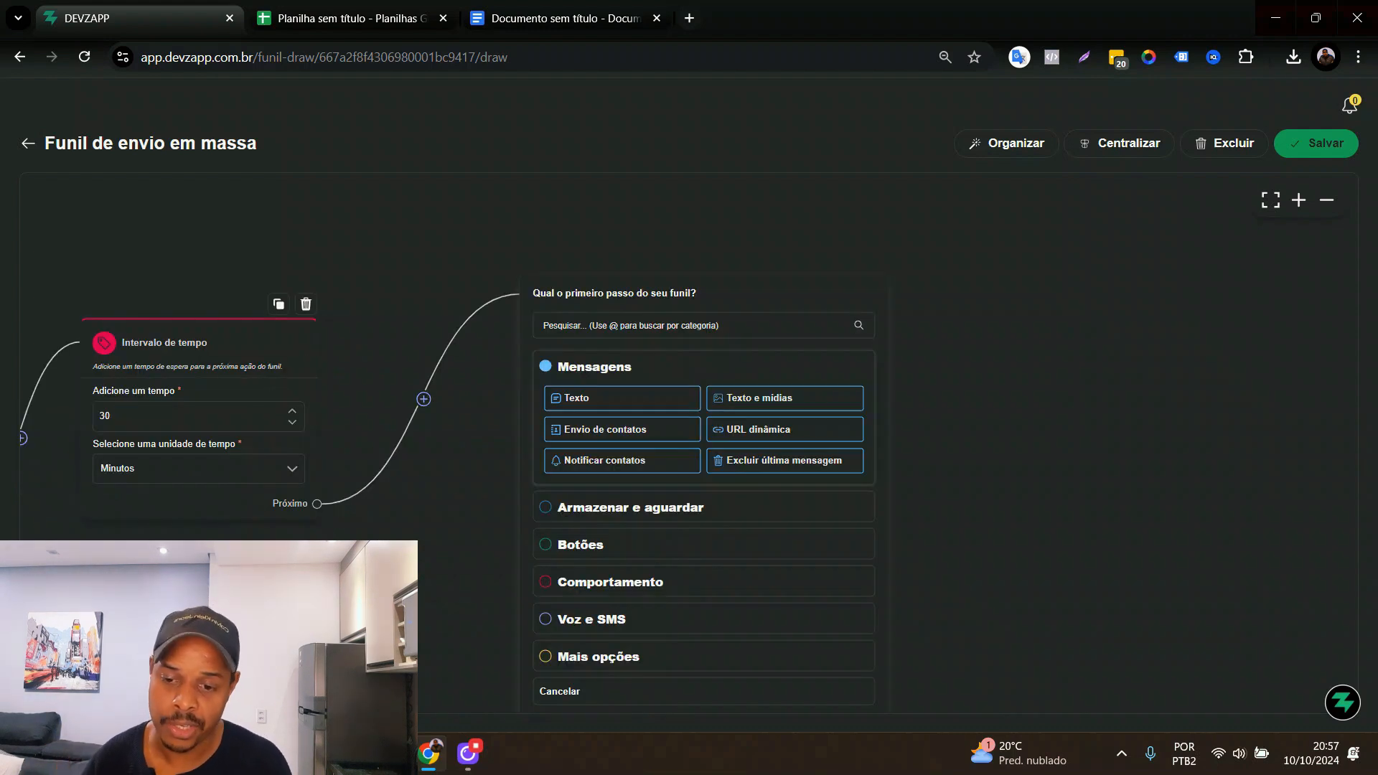
click(780, 399)
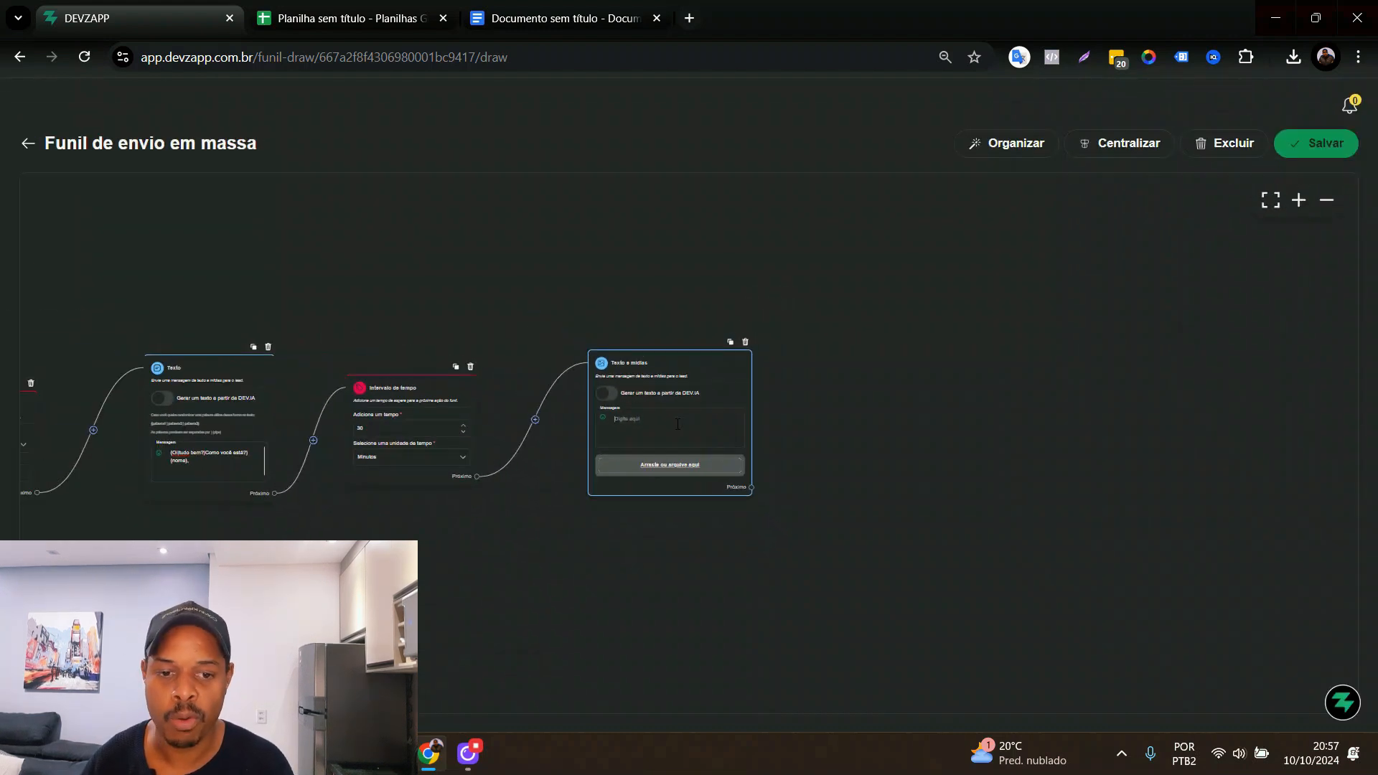
Attach the audio file summer.mp3 from the Downloads folder to the Texto e mídias block.
scroll(677, 424, up, 5)
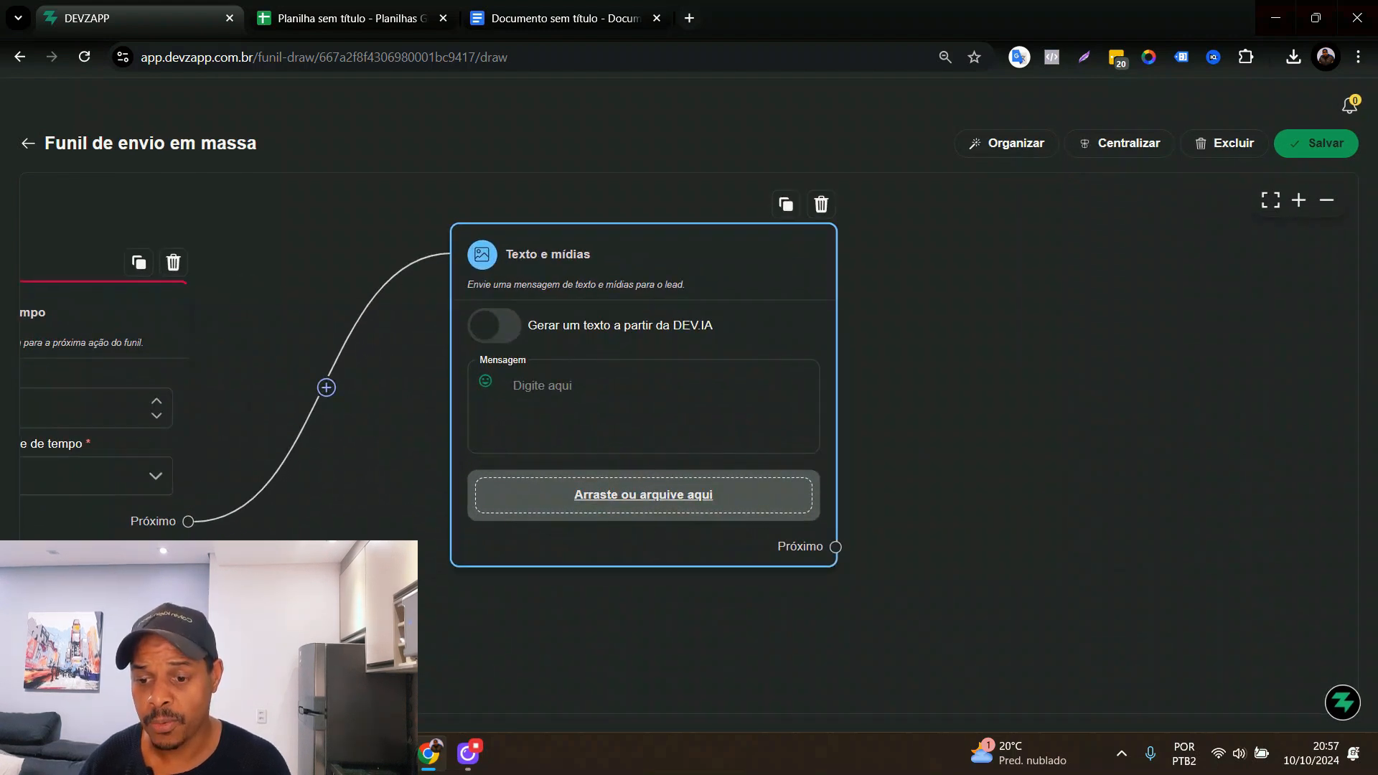
click(687, 501)
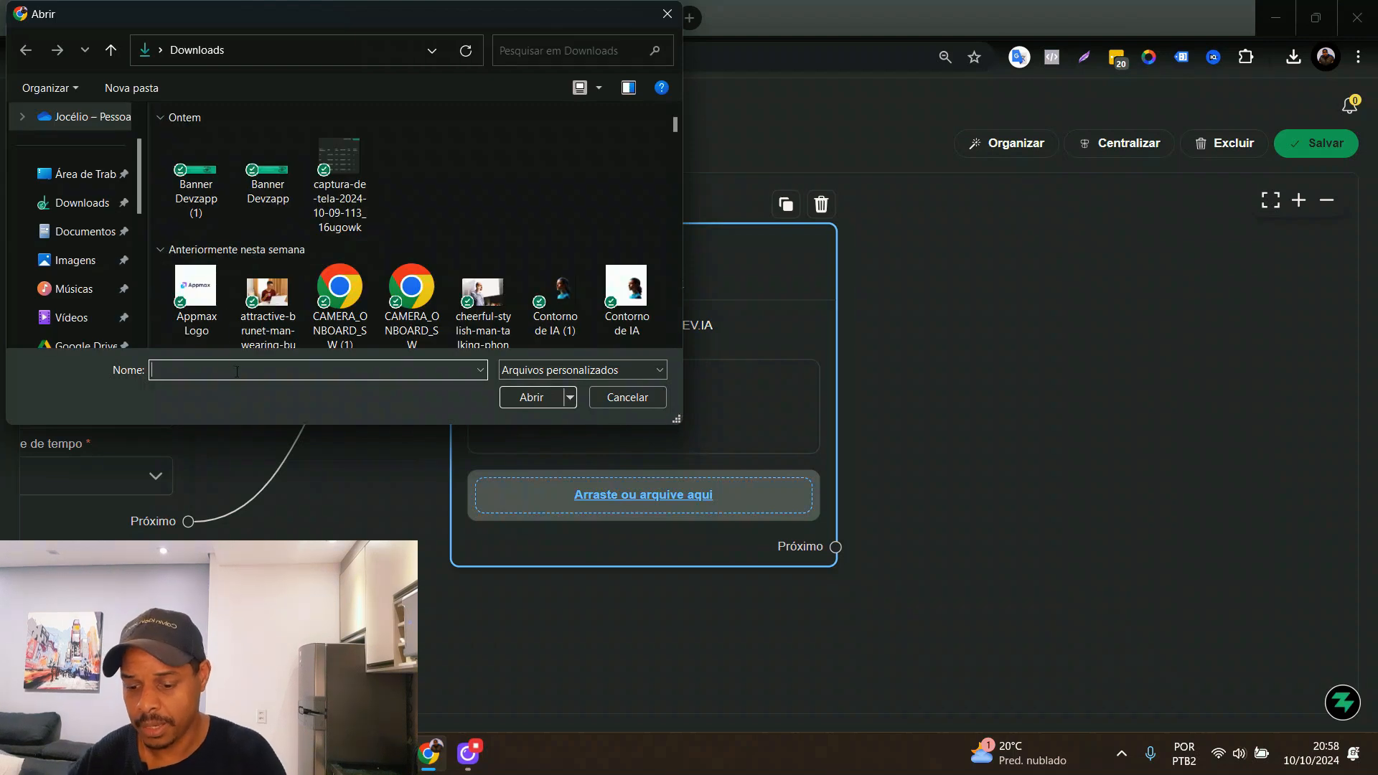
text(supote)
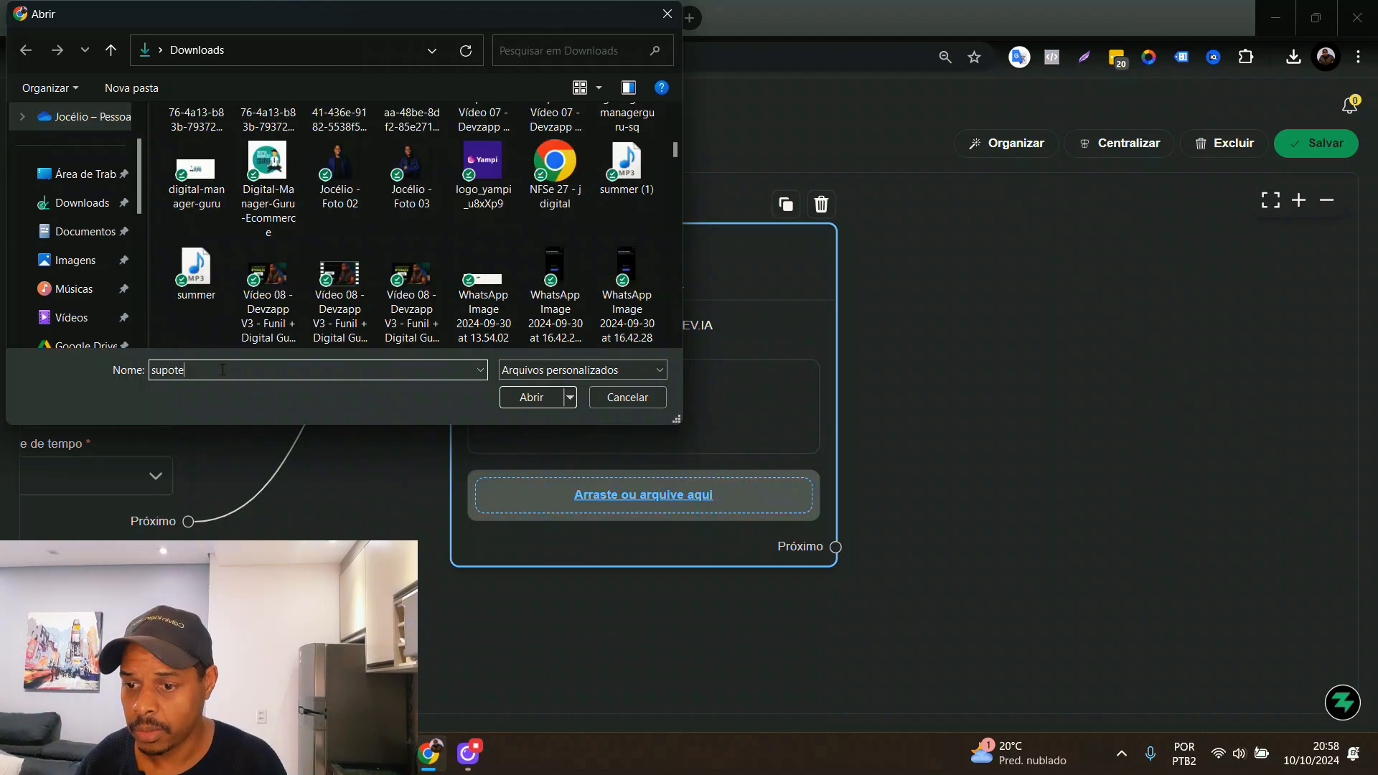
click(196, 272)
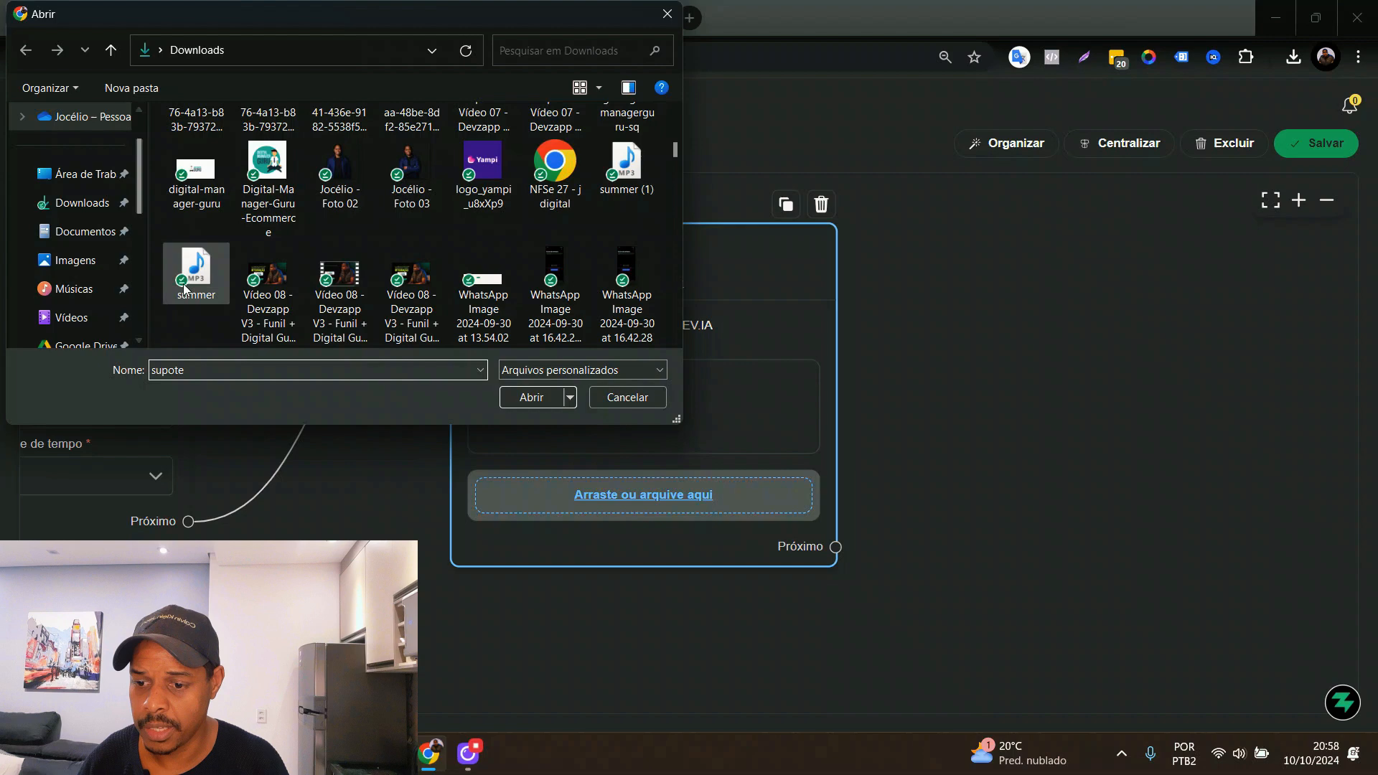
click(532, 397)
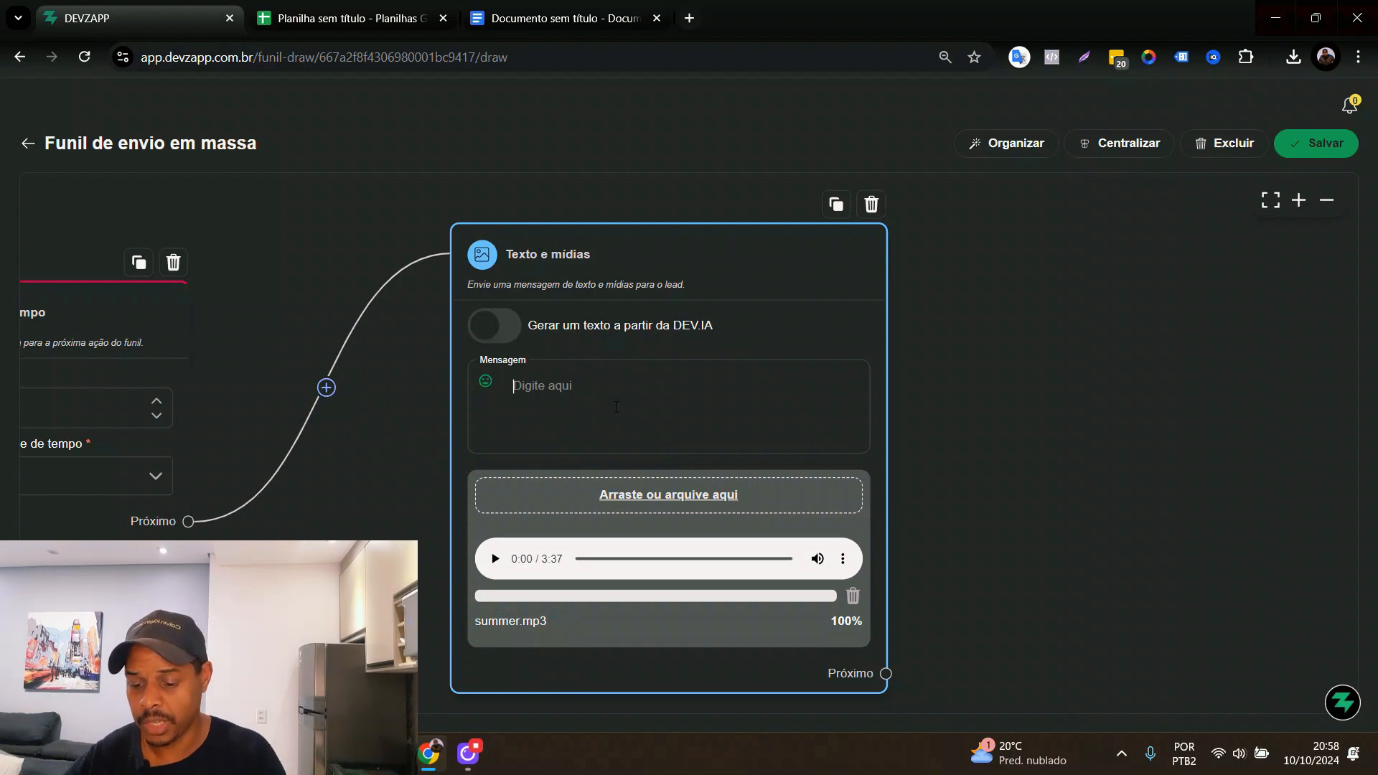
Write "E aí {nome}," and, after a blank line, "Escuta esse áudio TOP!!" as the message of the Texto e mídias block.
text(E aí {)
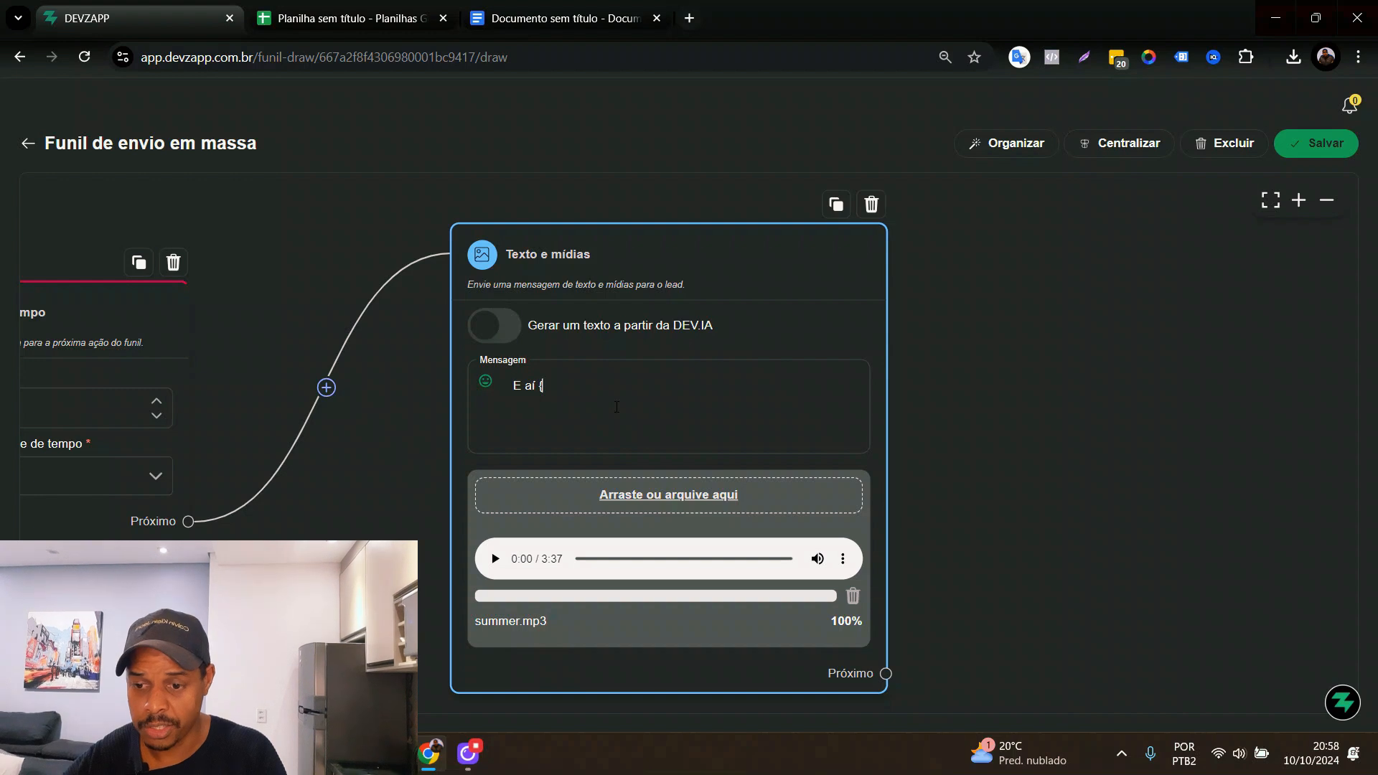
text(nome},)
key(Return)
key(Return)
text(Escut)
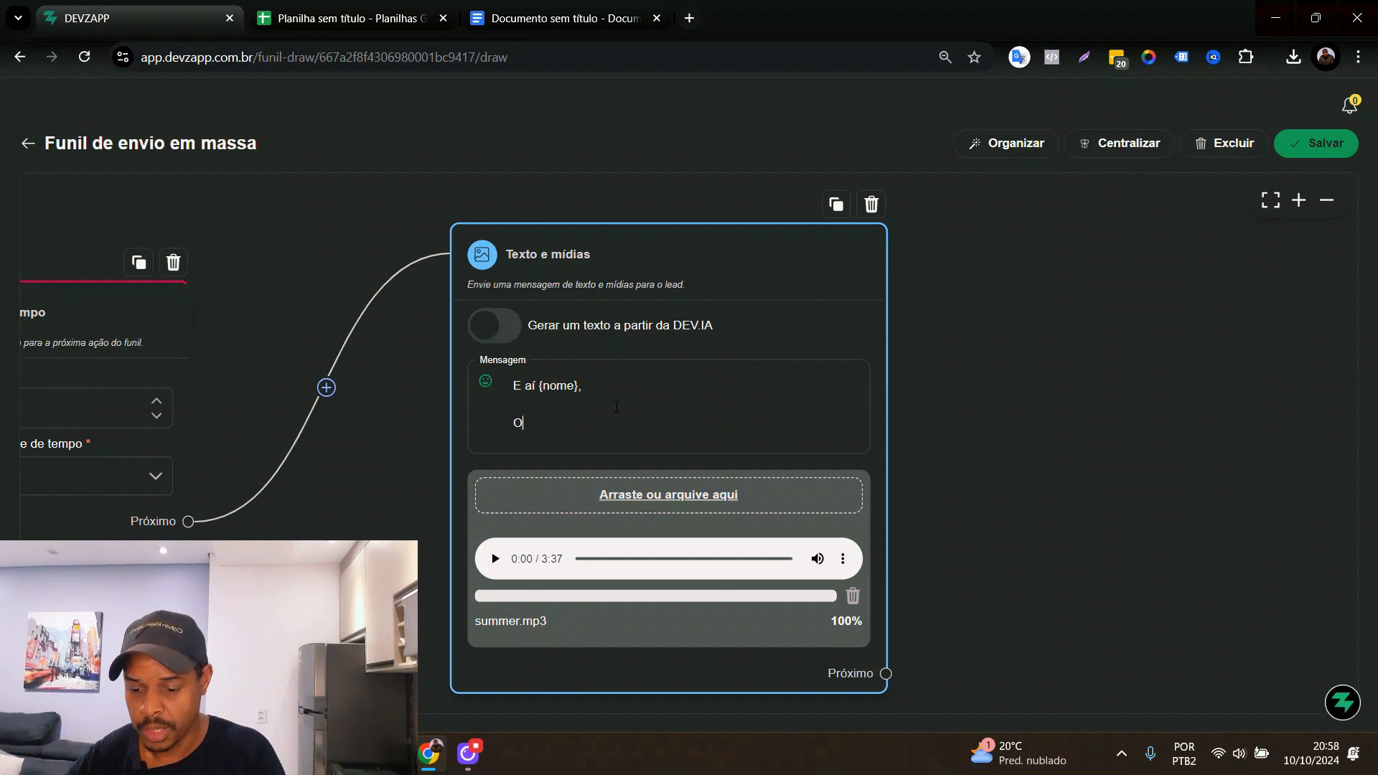
text(a e)
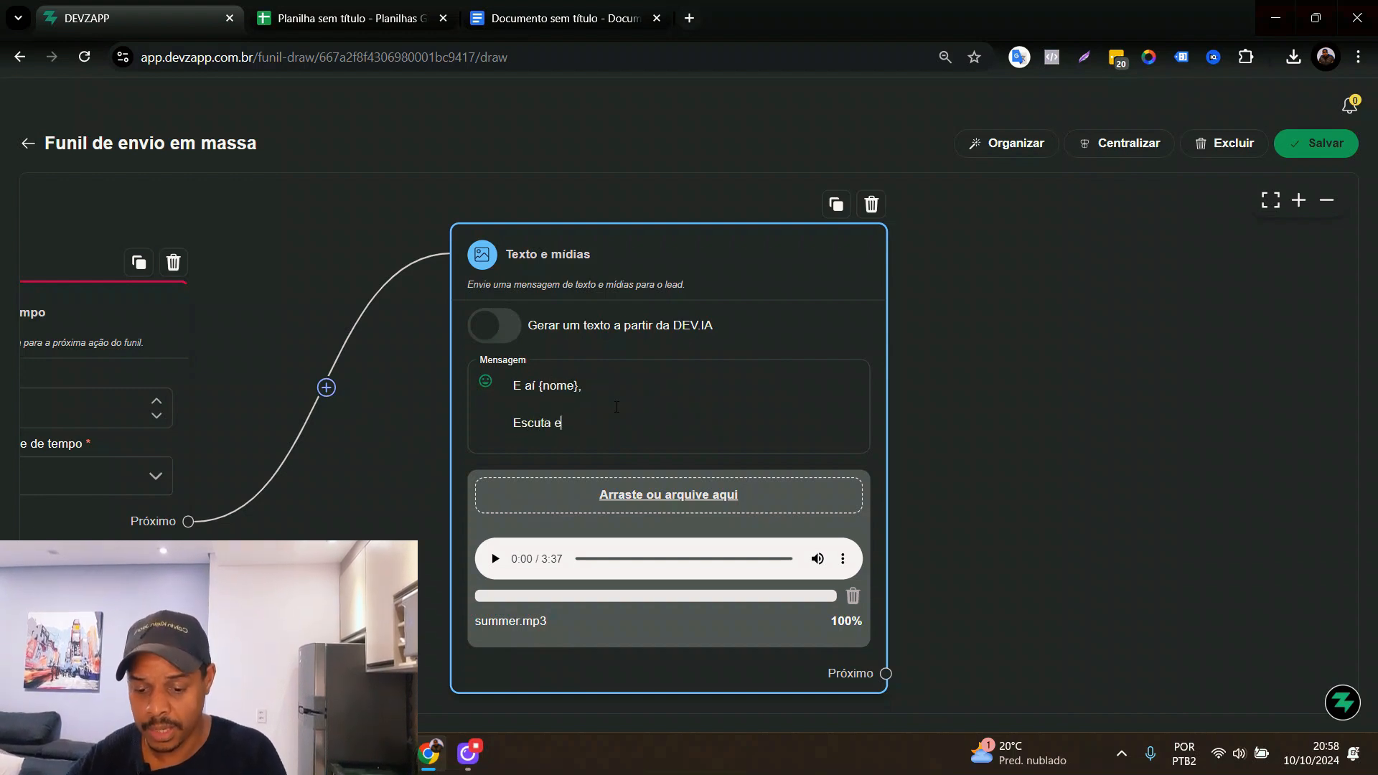
text(sse áudio )
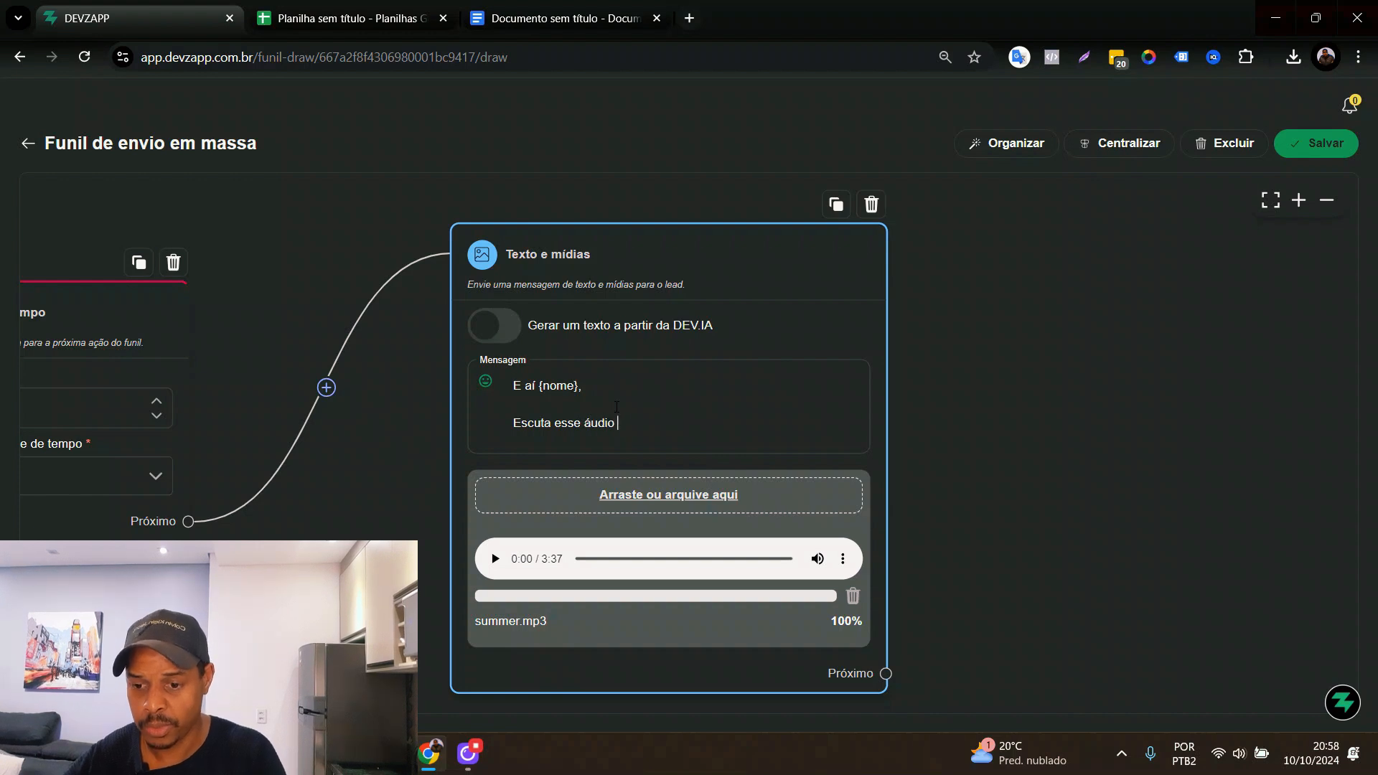
text(TOP)
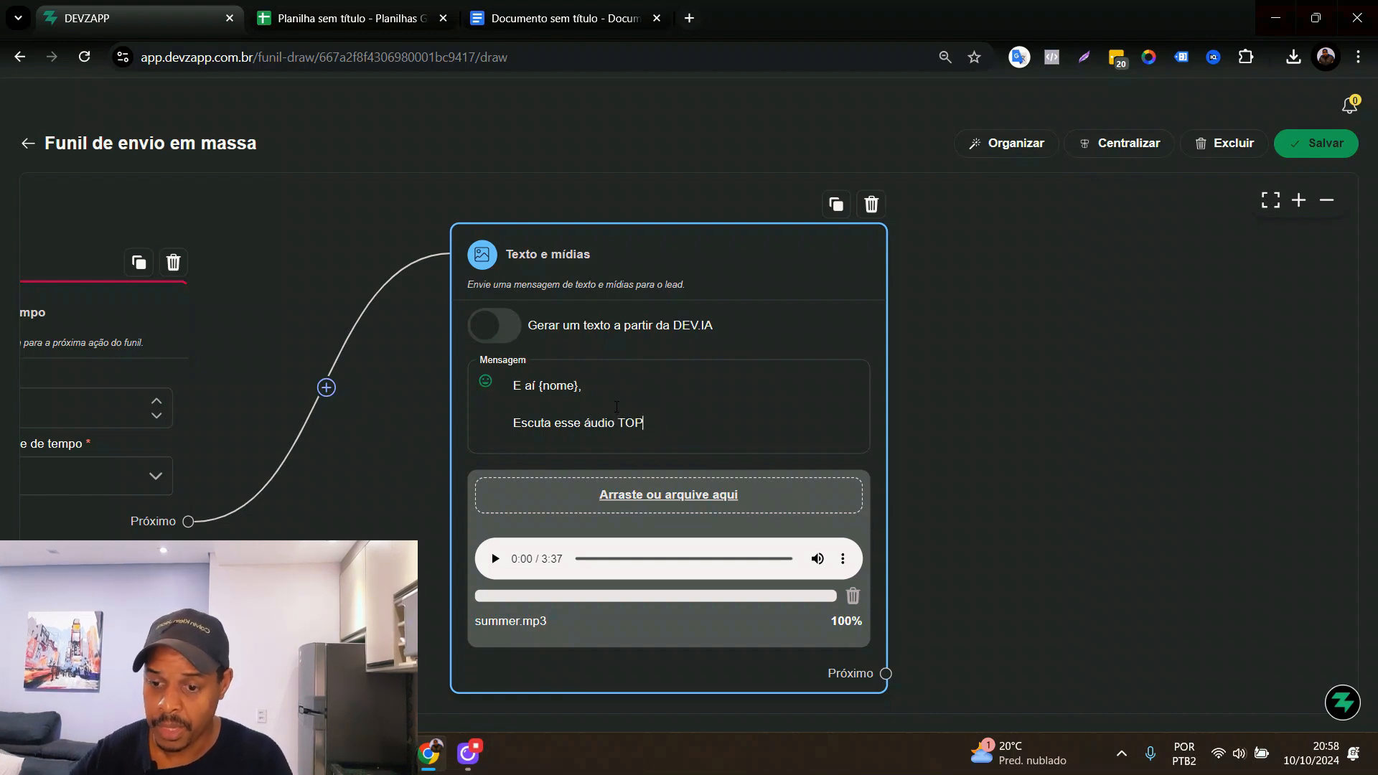
text(**)
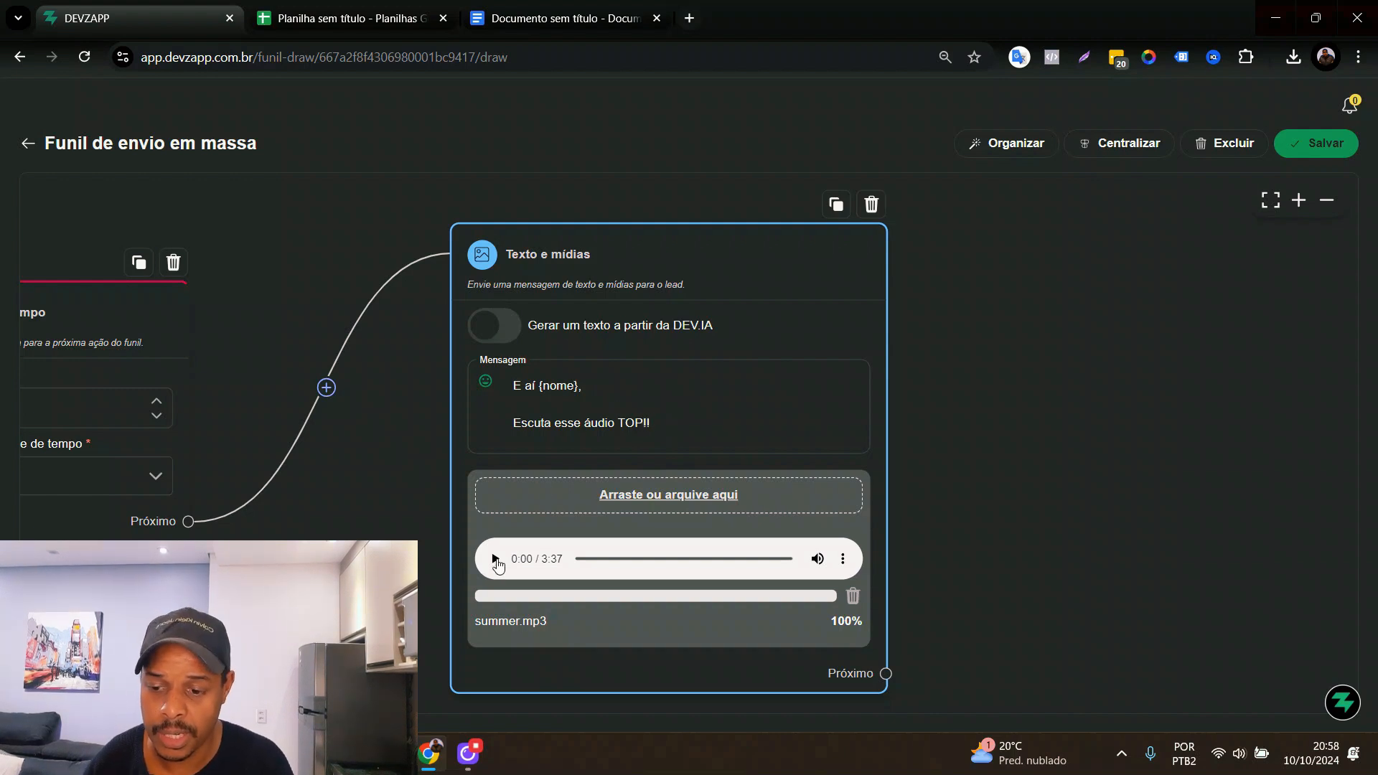
Play a few seconds of the attached summer.mp3 audio and pause it.
click(495, 560)
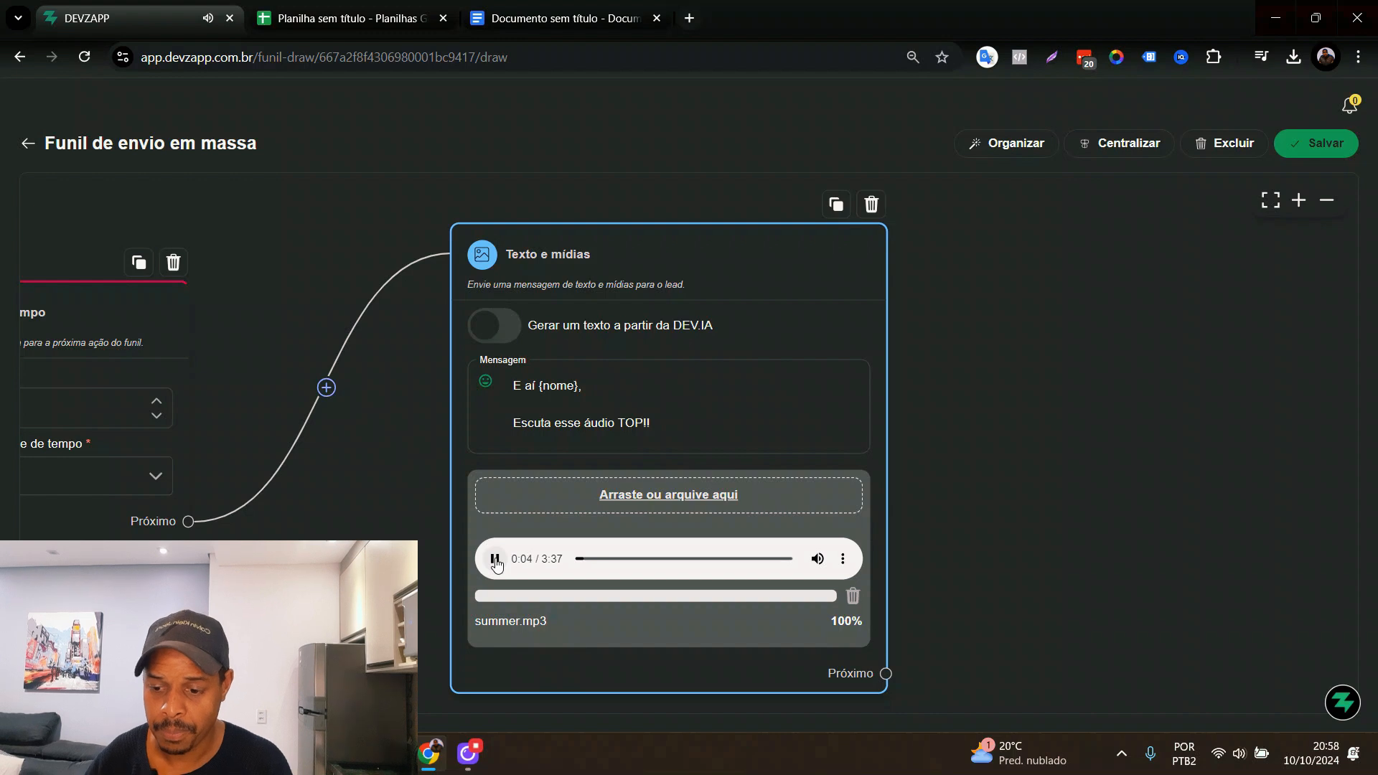
click(495, 561)
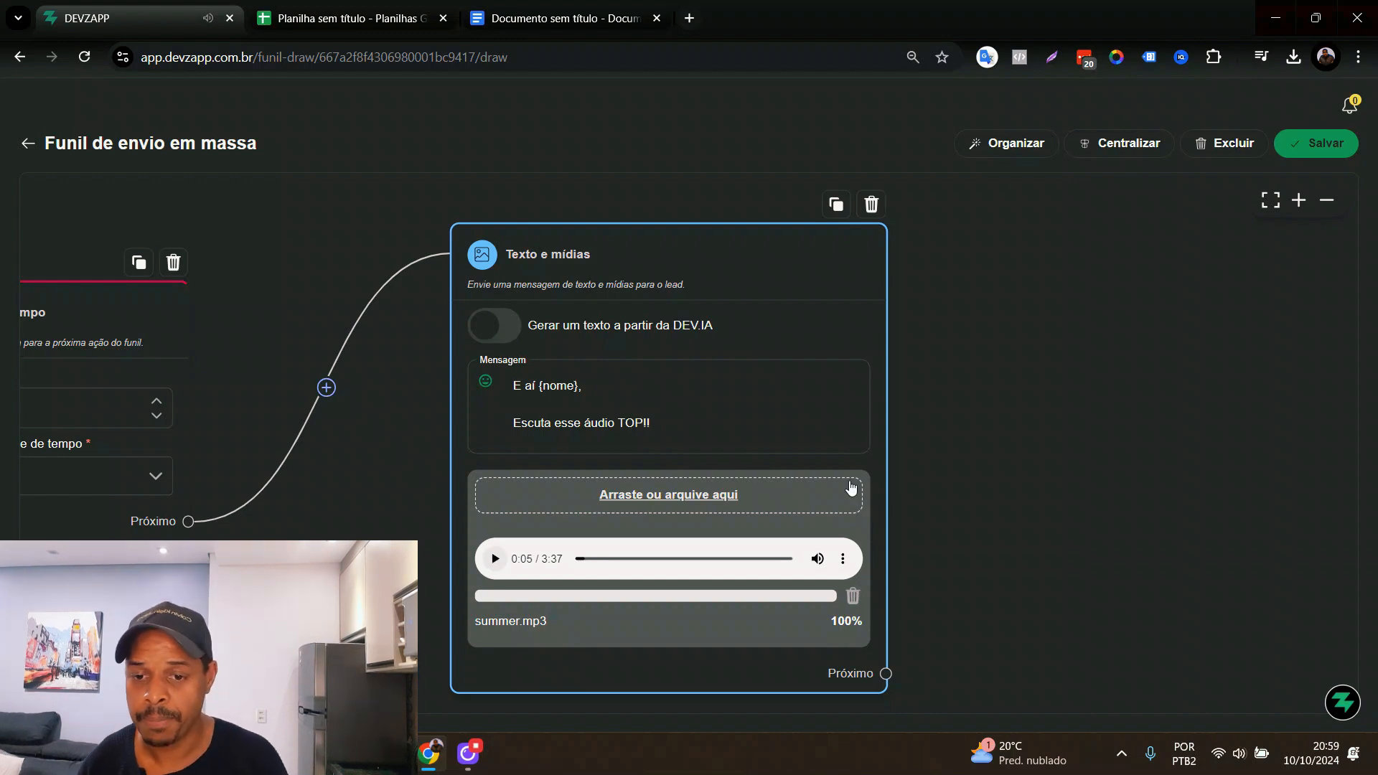
click(1005, 445)
Review the connected blocks of the funnel and save it.
scroll(1004, 429, down, 5)
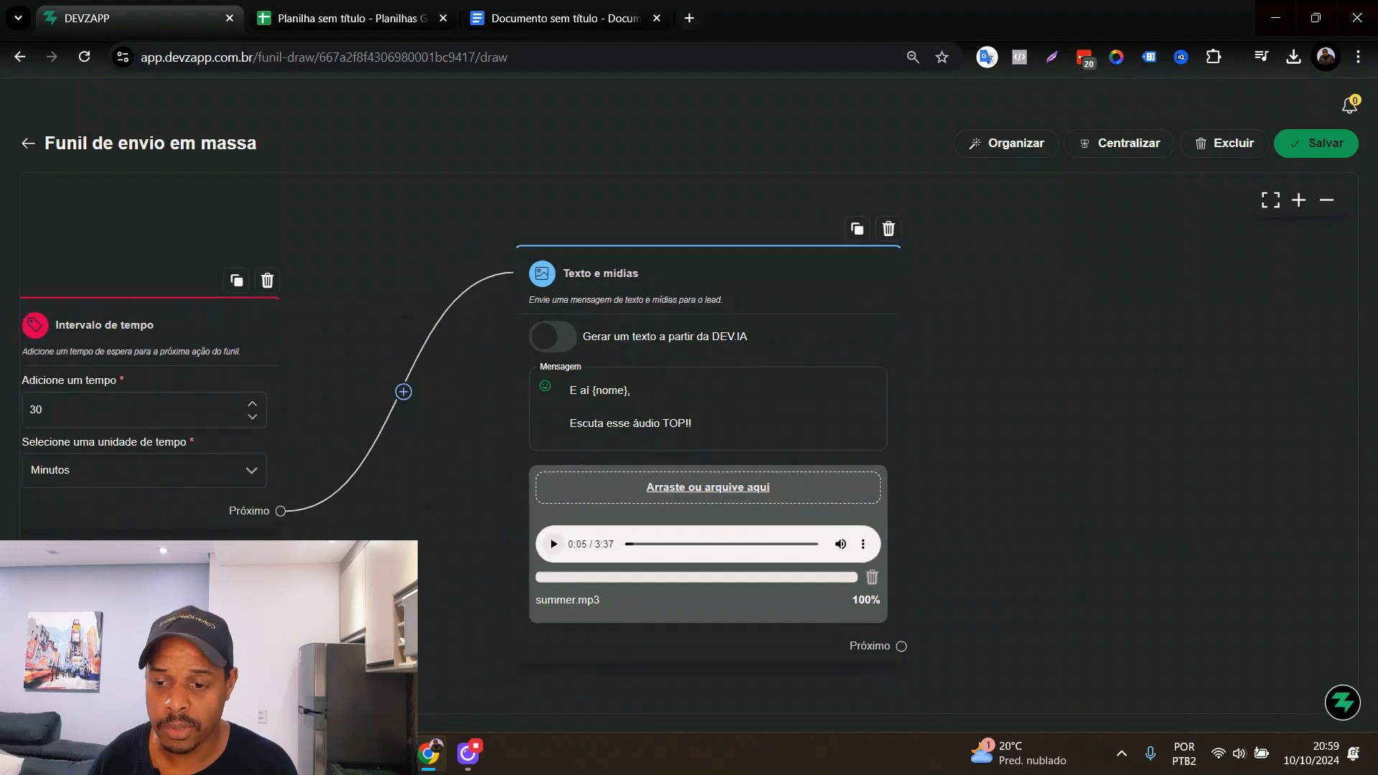
drag(962, 430, 1353, 431)
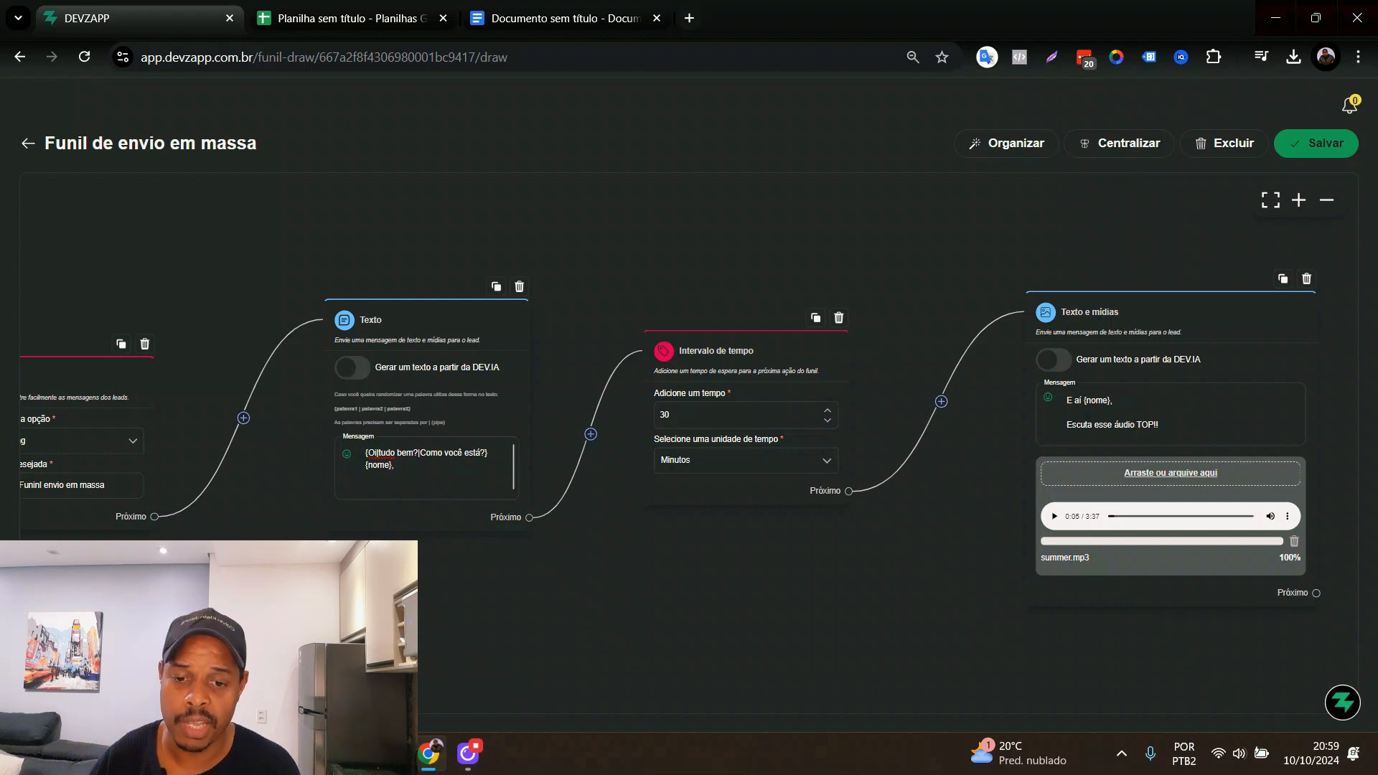
drag(933, 567, 698, 579)
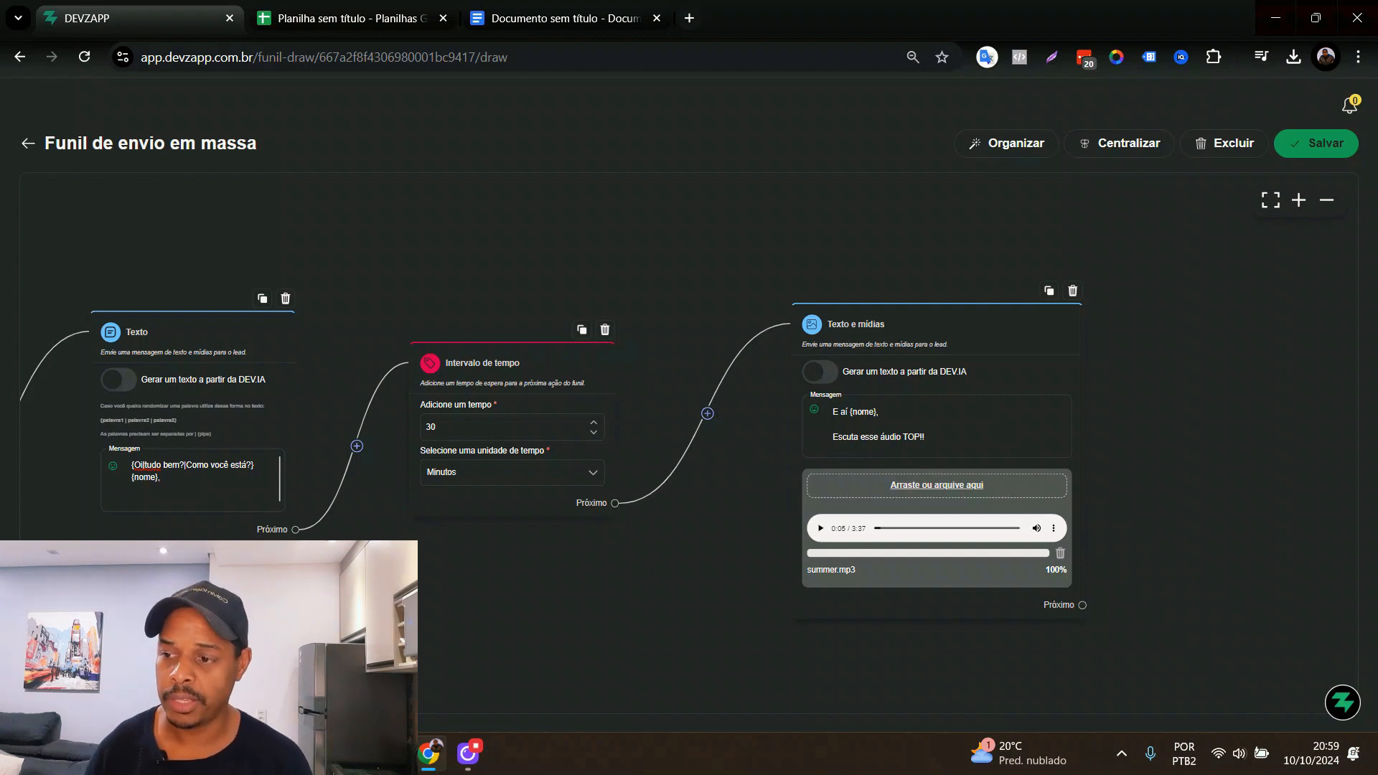
click(1318, 155)
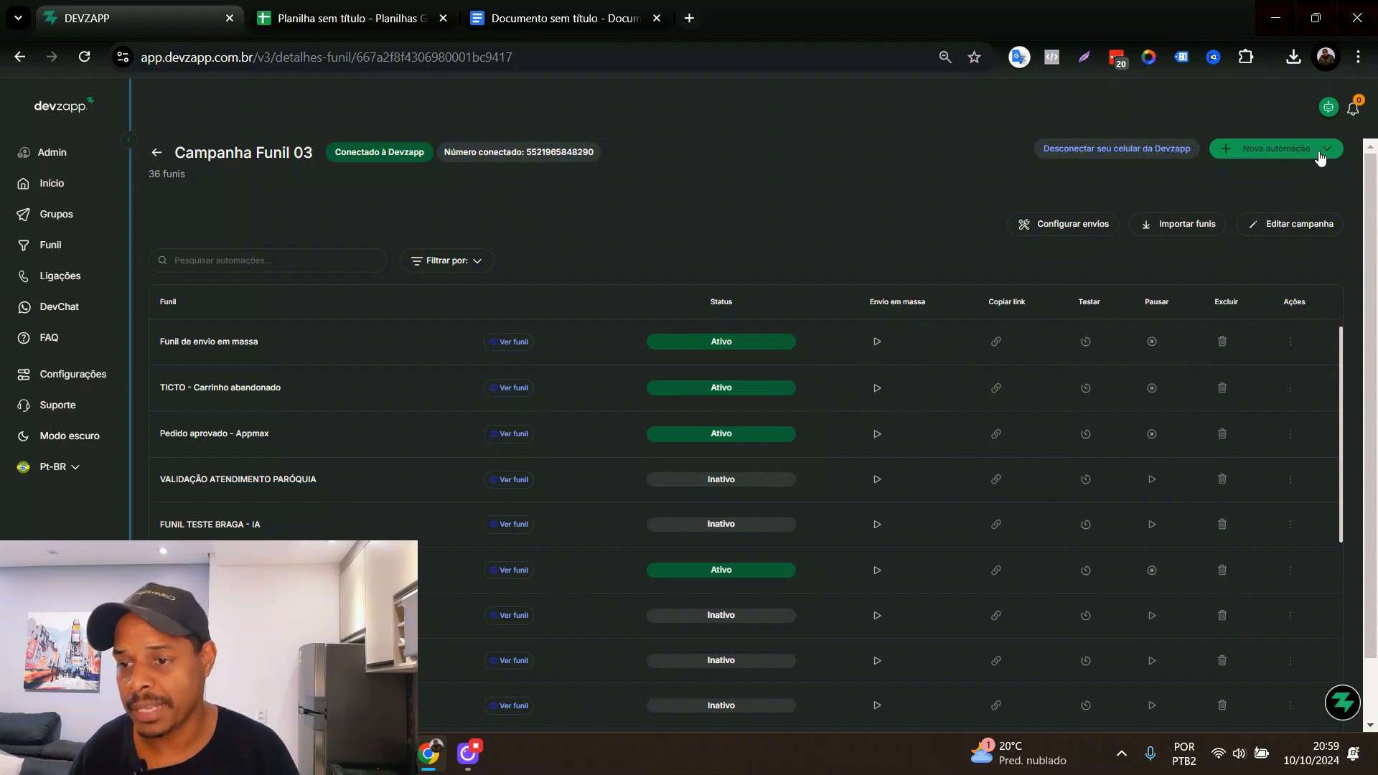
Switch to the blank Google Sheets spreadsheet, close the Tabelas suggestions, and enter the lowercase header "nome" in cell A1.
click(397, 19)
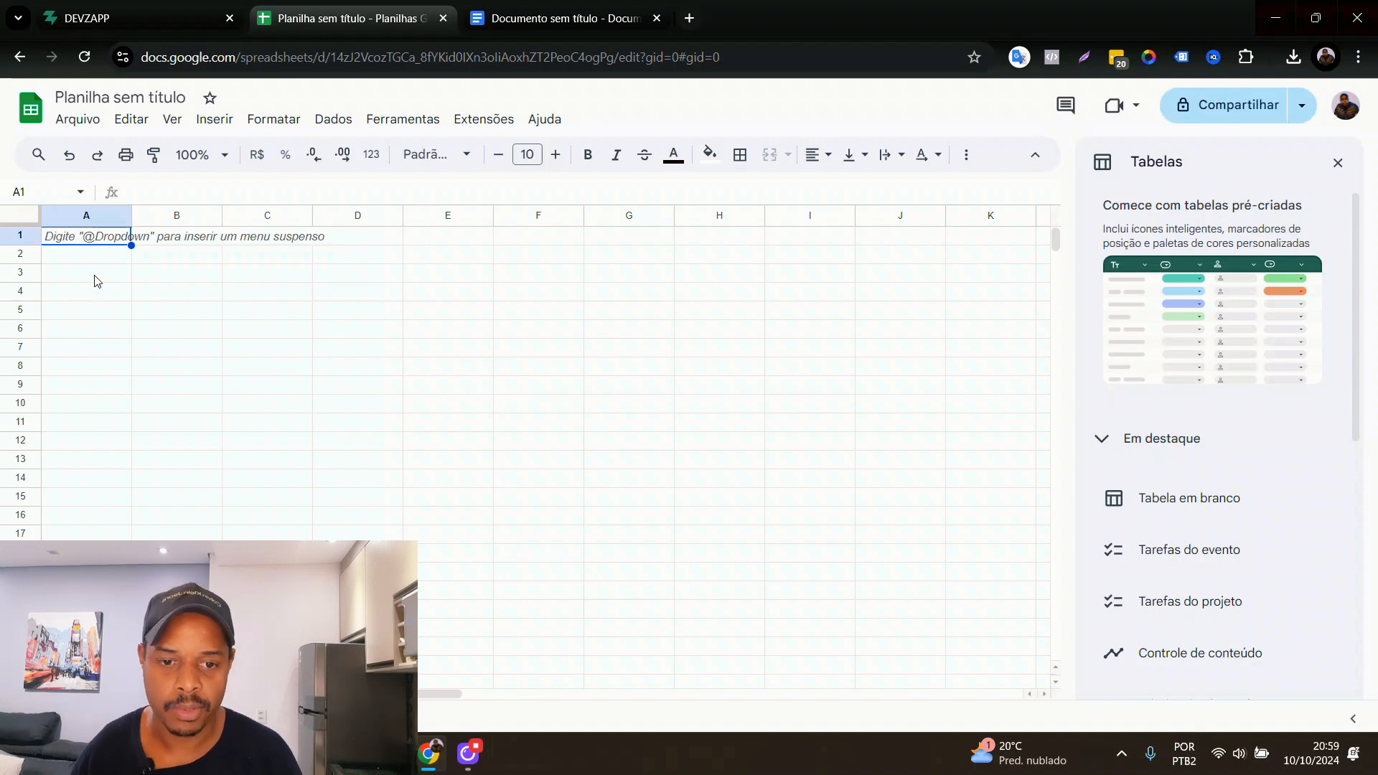
click(1338, 163)
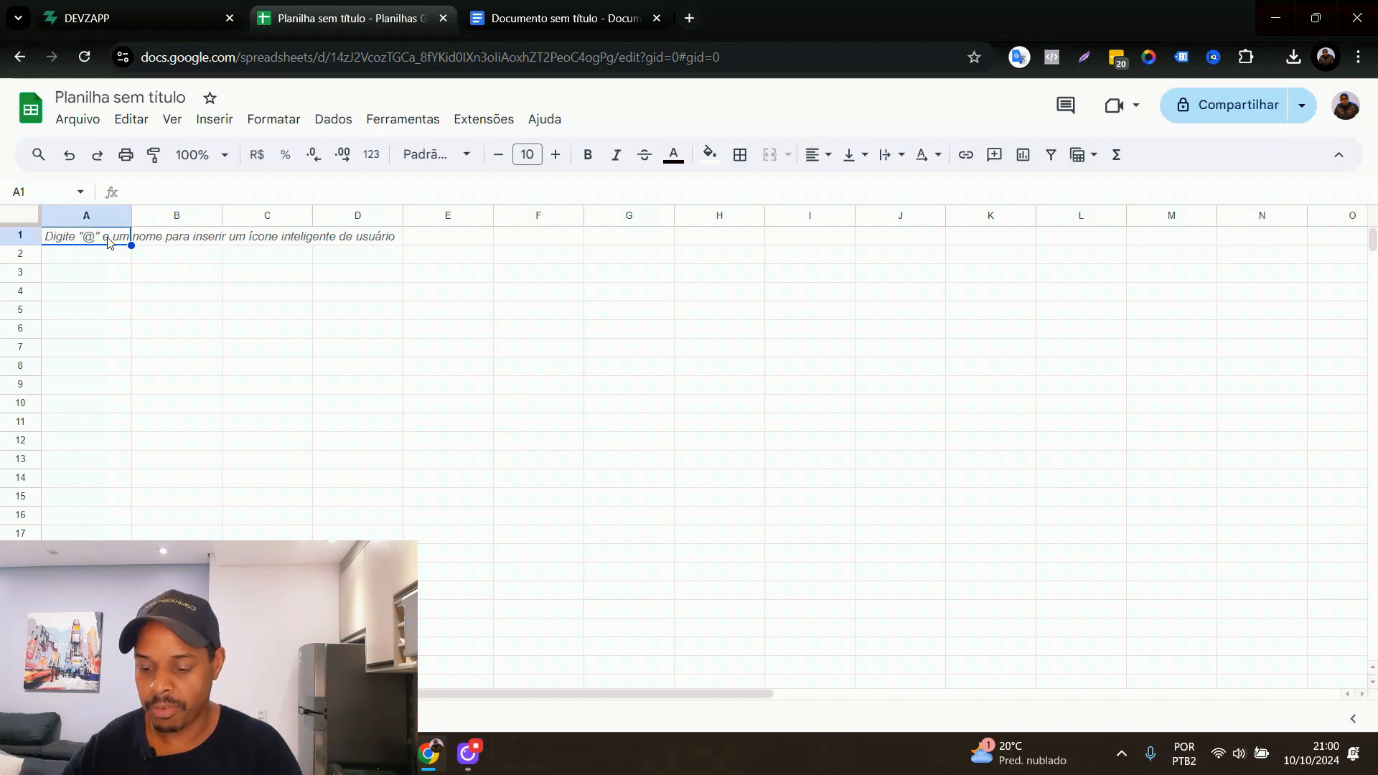
text(N)
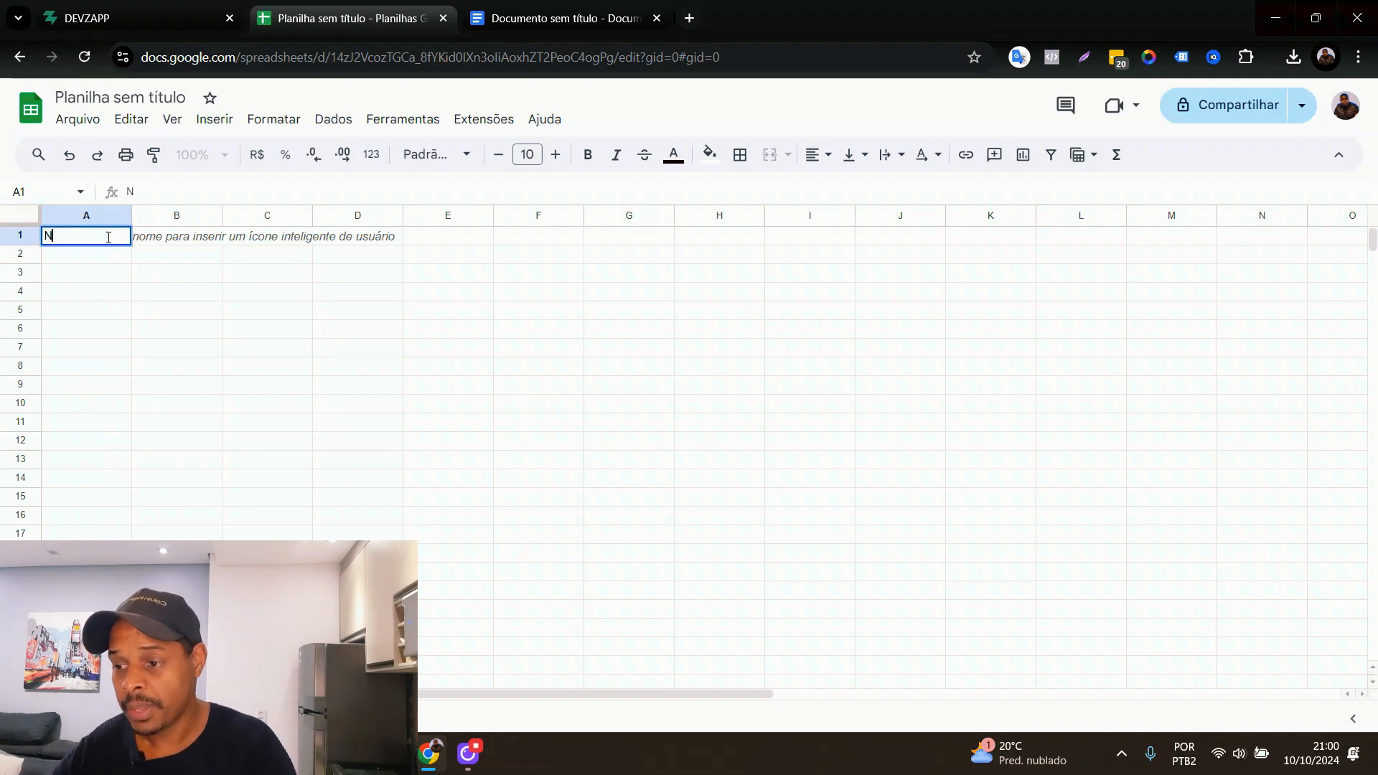
key(BackSpace)
text(no)
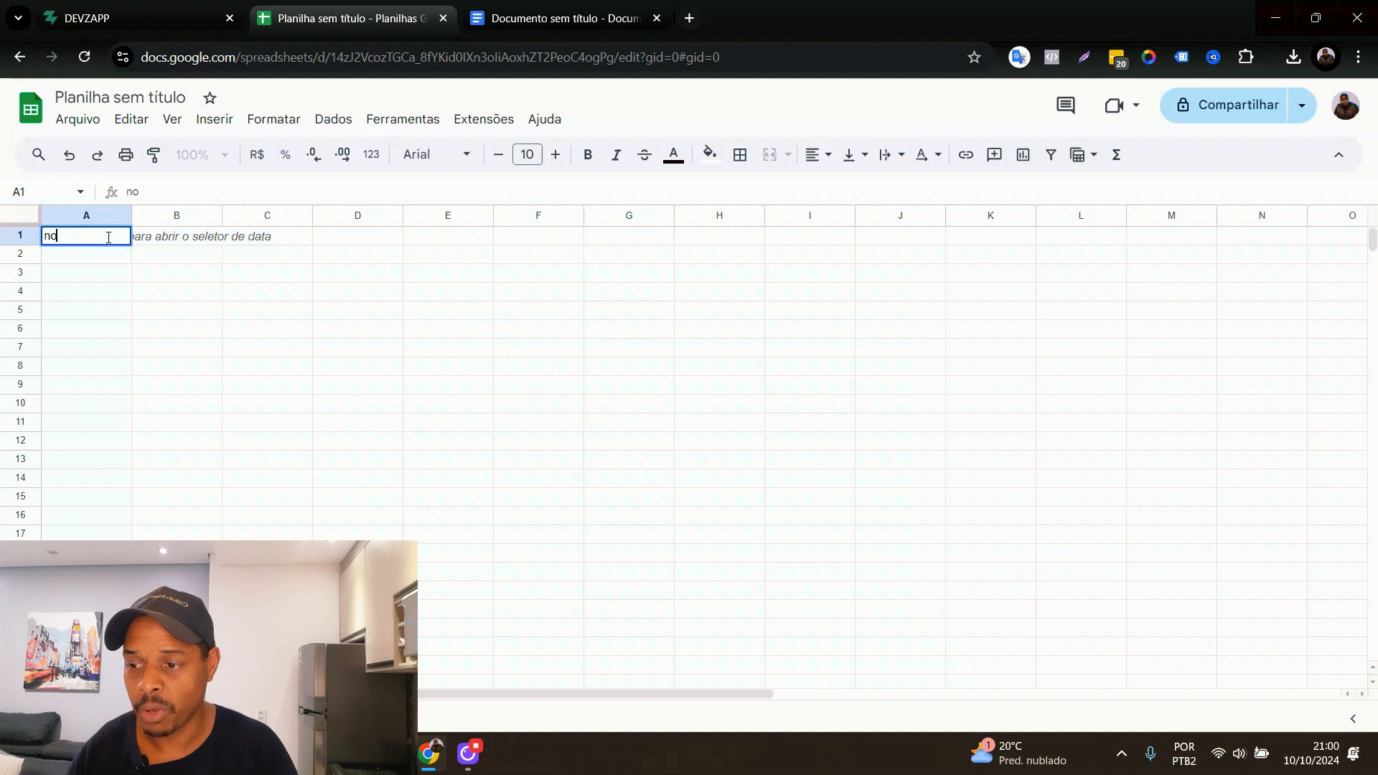
text(me)
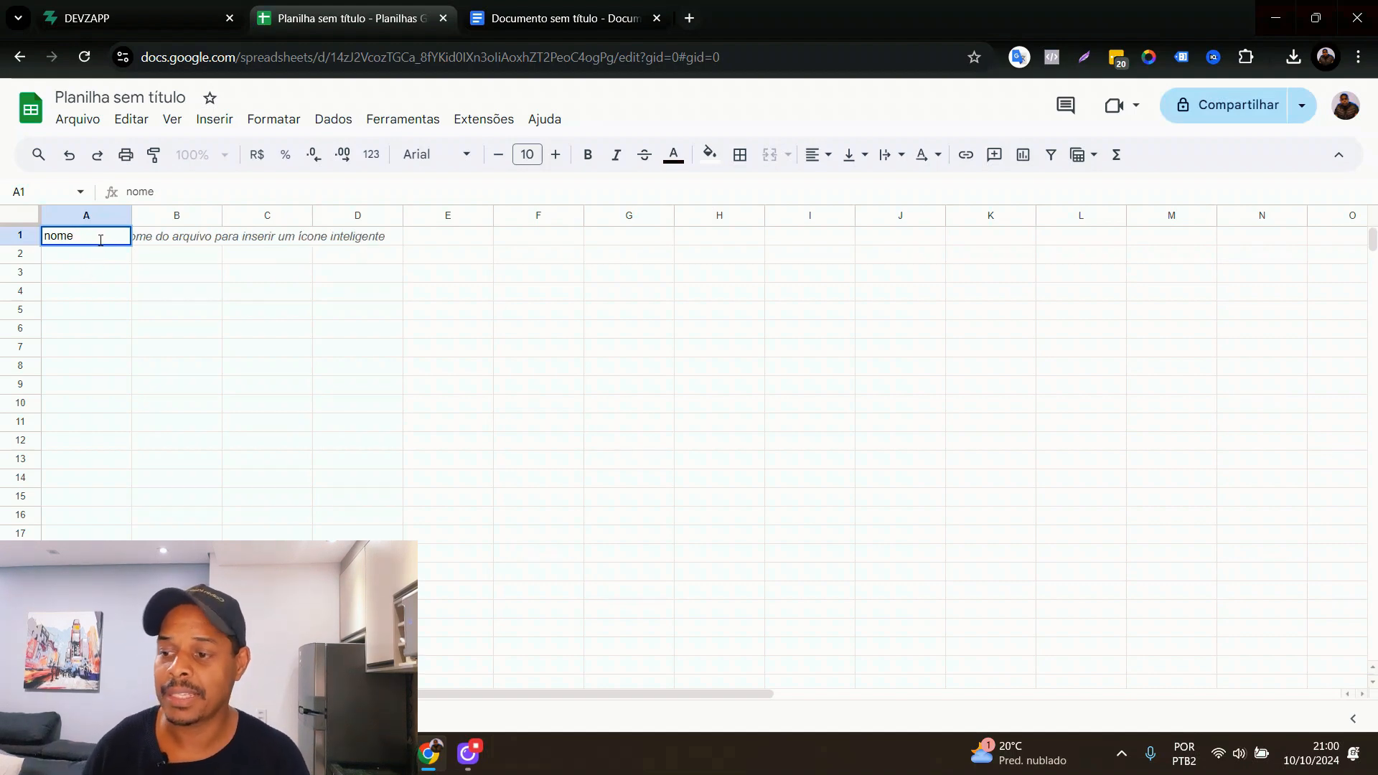
key(Return)
click(100, 244)
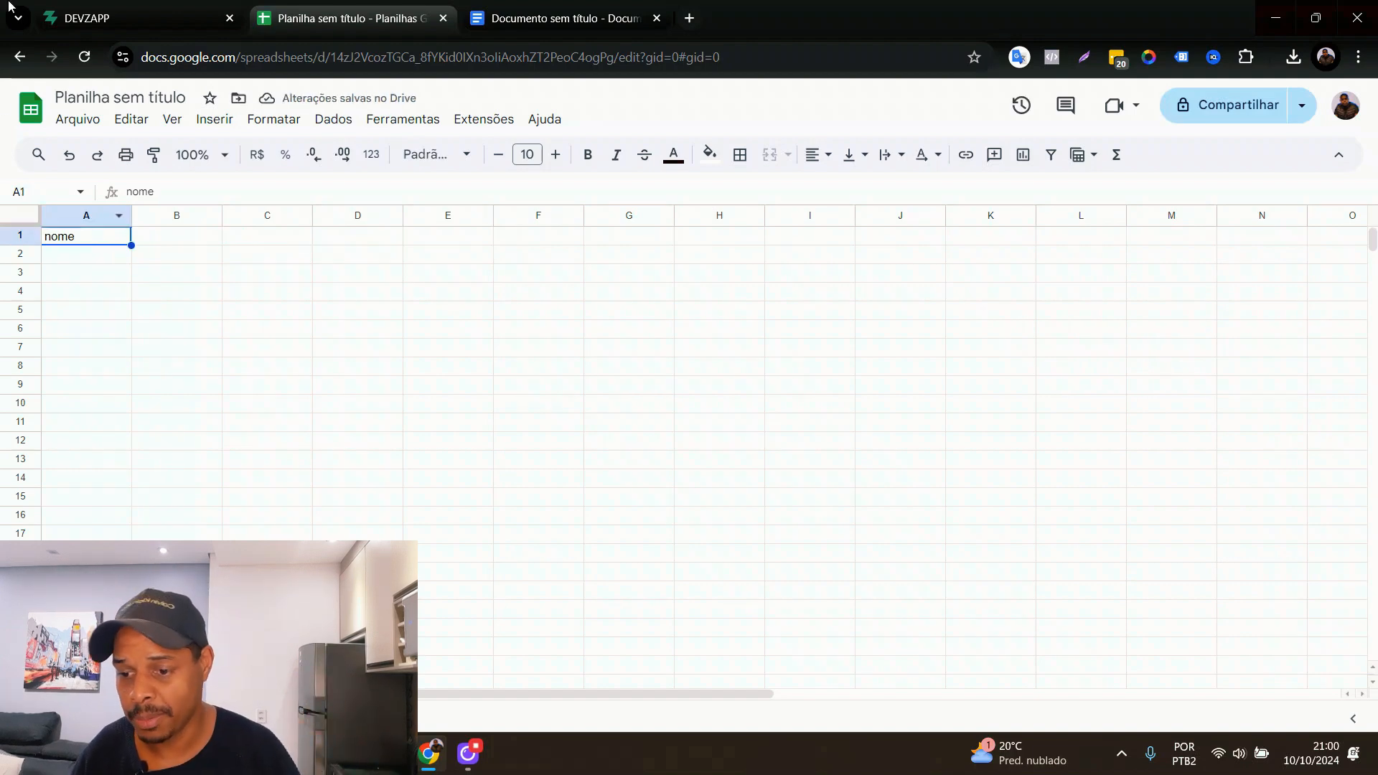
Switch to DEVZAPP, check the {nome} variable in the funnel's Texto block, and save and close the funnel.
click(147, 10)
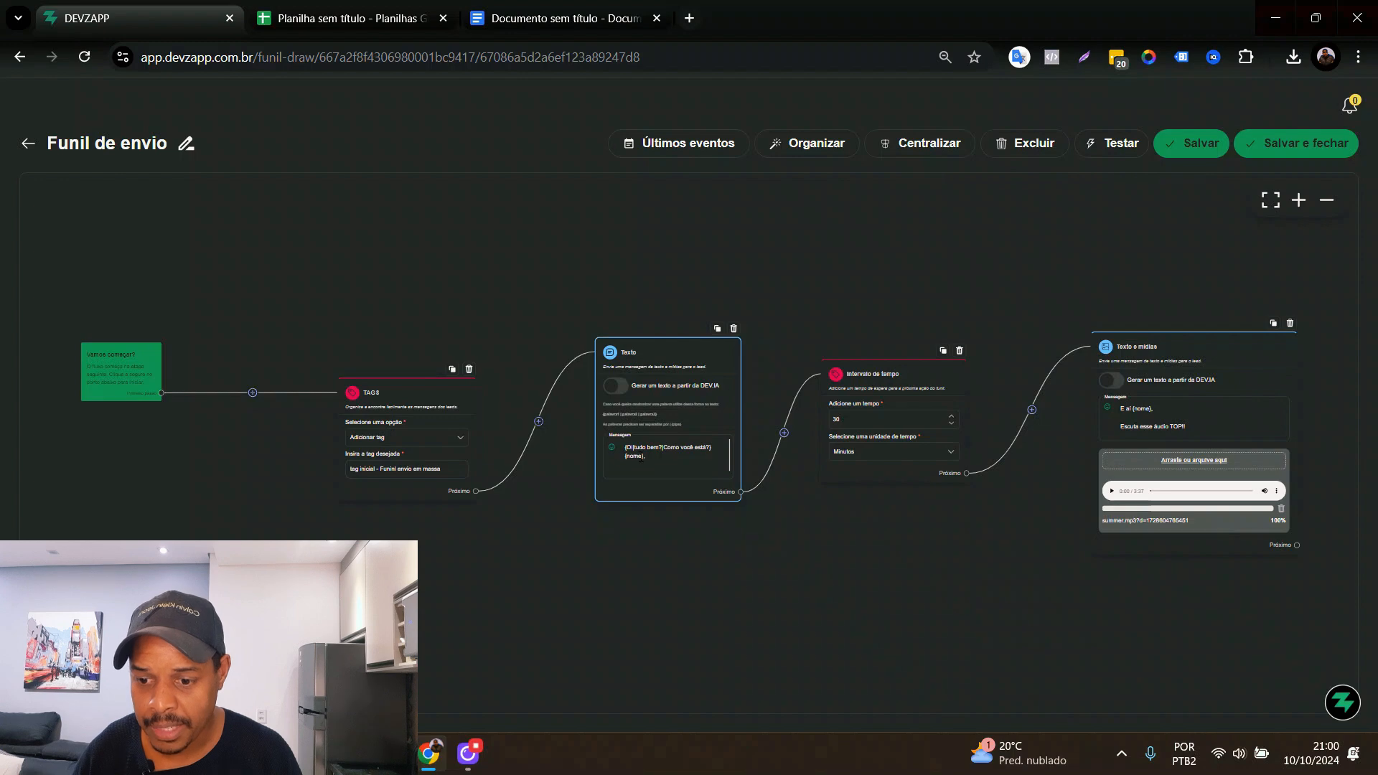
scroll(641, 456, up, 4)
scroll(642, 456, down, 2)
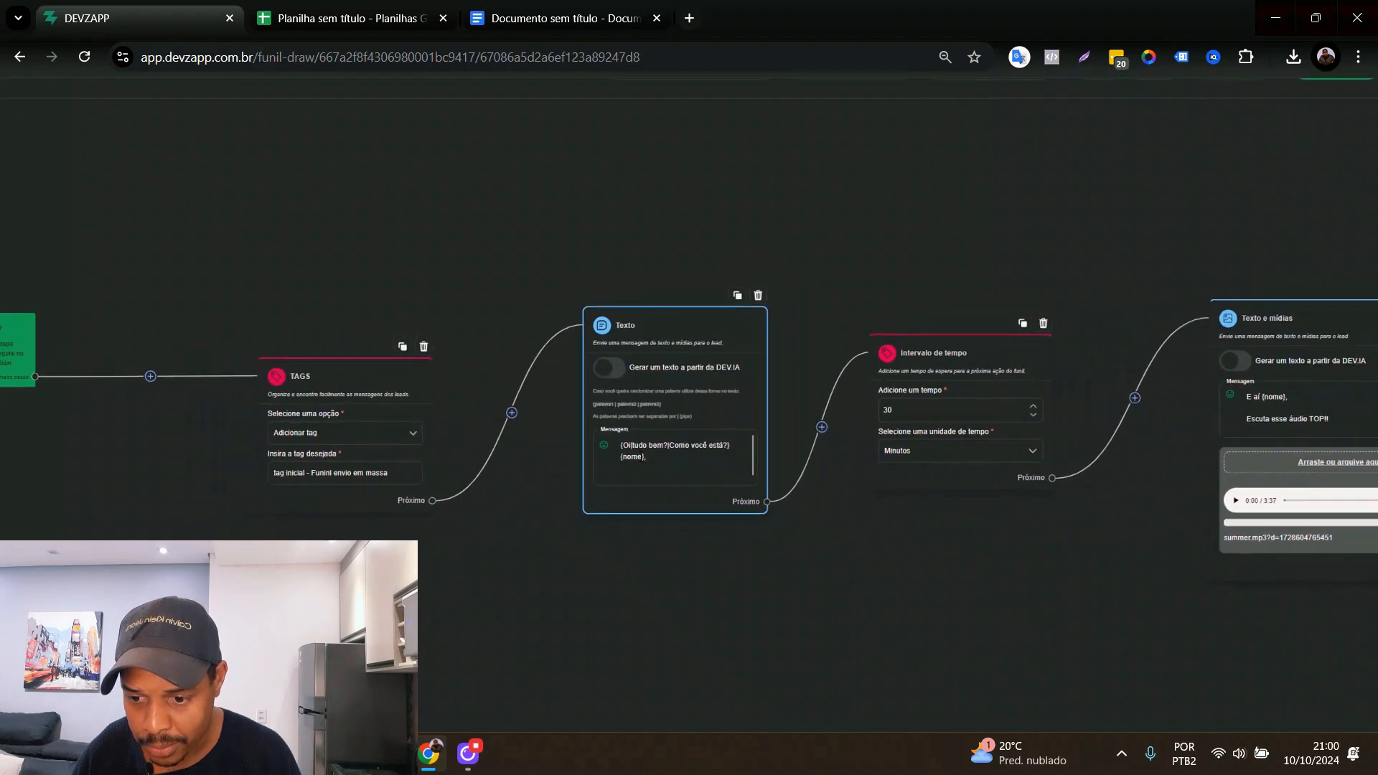
drag(643, 456, 622, 458)
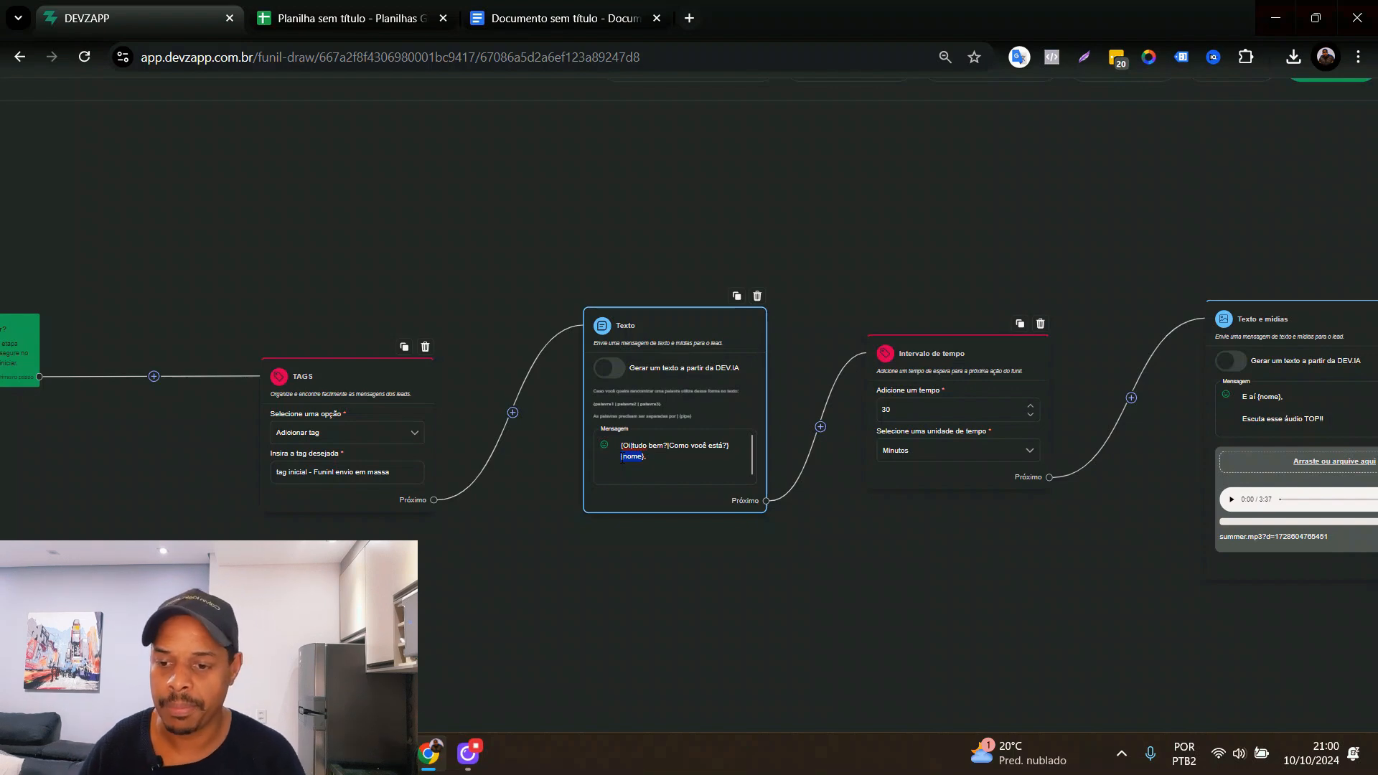
scroll(622, 460, down, 3)
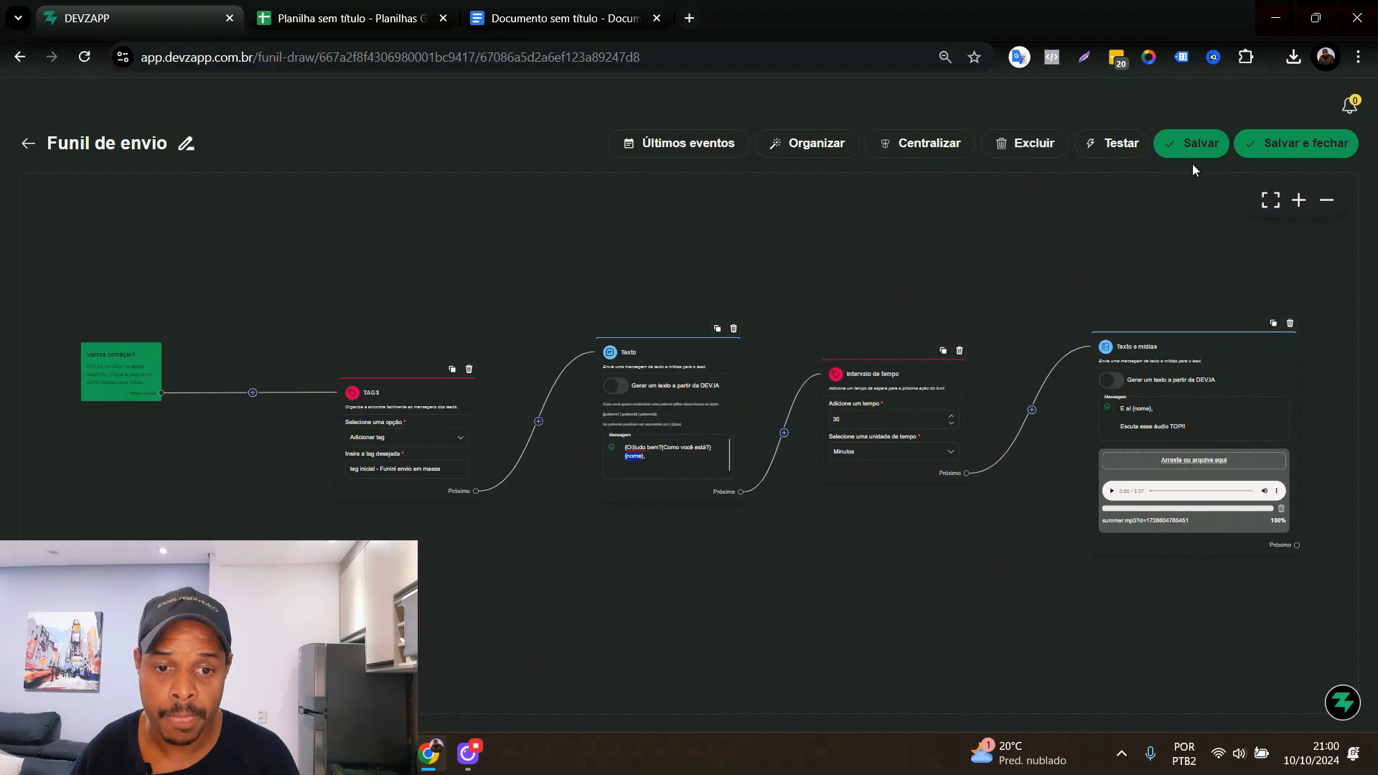
click(1218, 156)
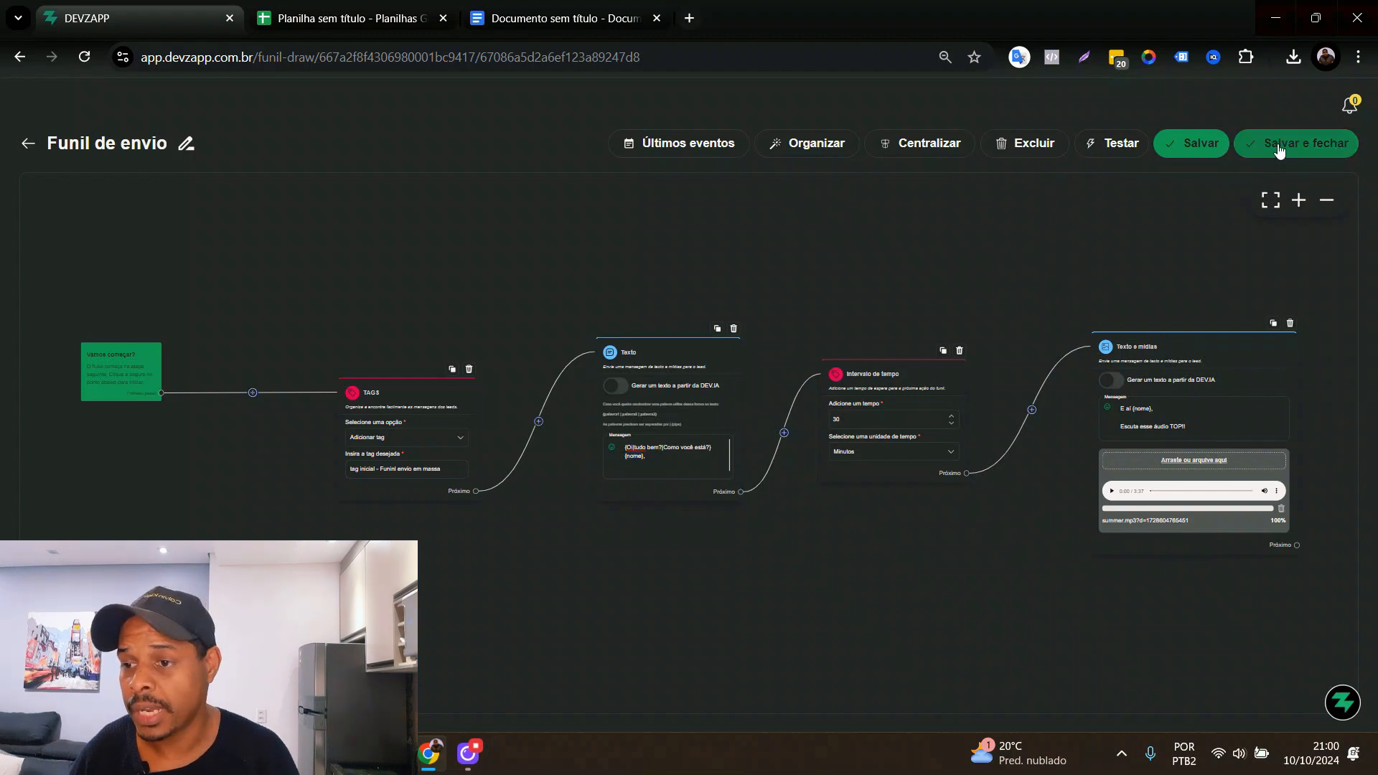
Switch to the Google Sheets spreadsheet and enter four sample contact first names under the "nome" header in A2:A5.
click(364, 14)
click(111, 266)
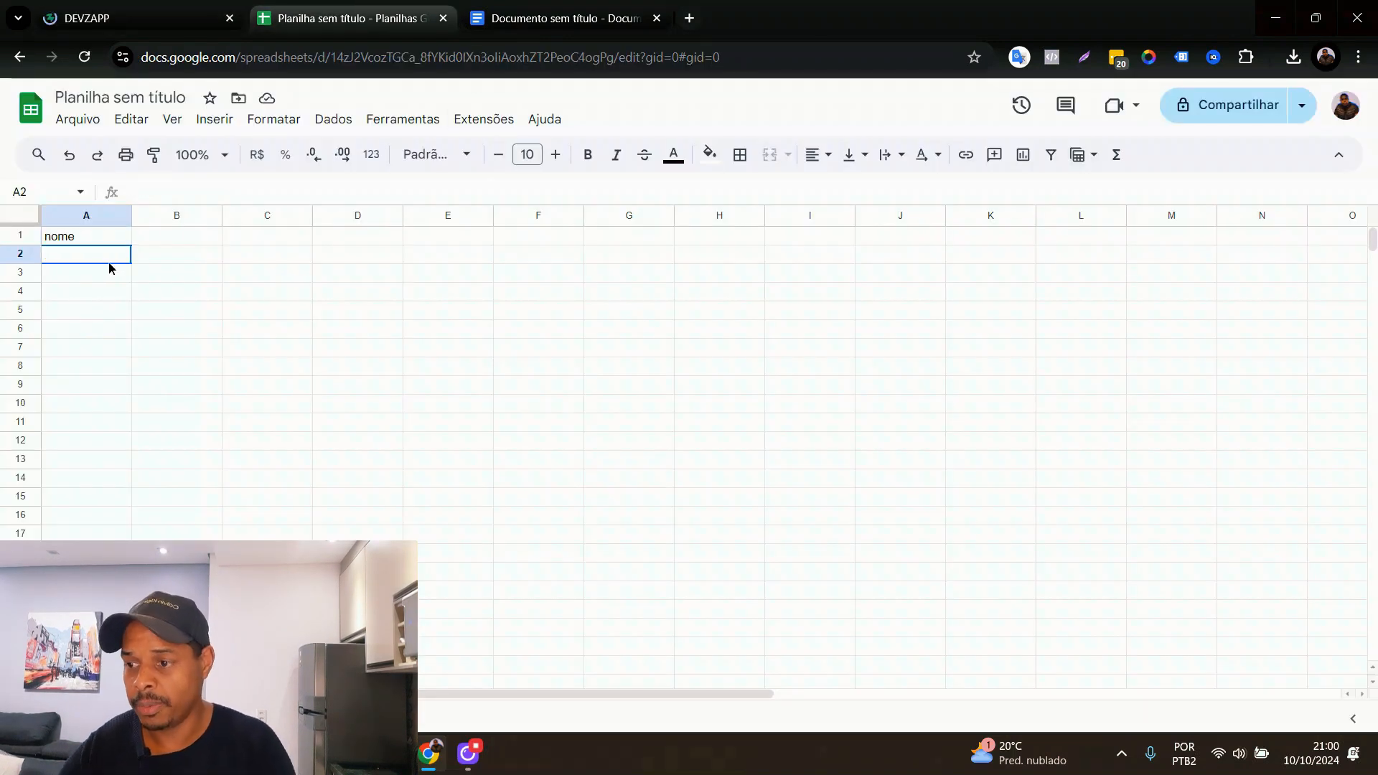
text(Jocélio)
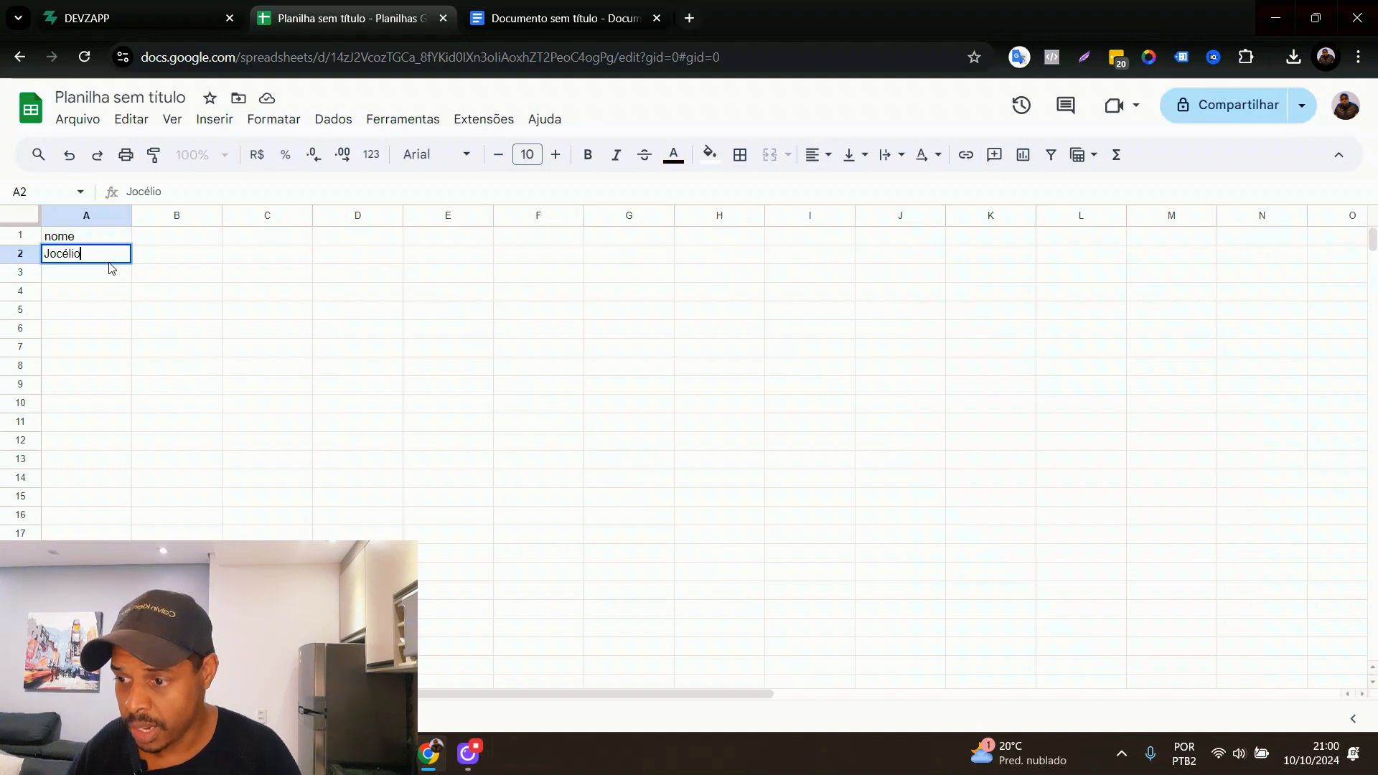
key(Return)
text(Maria)
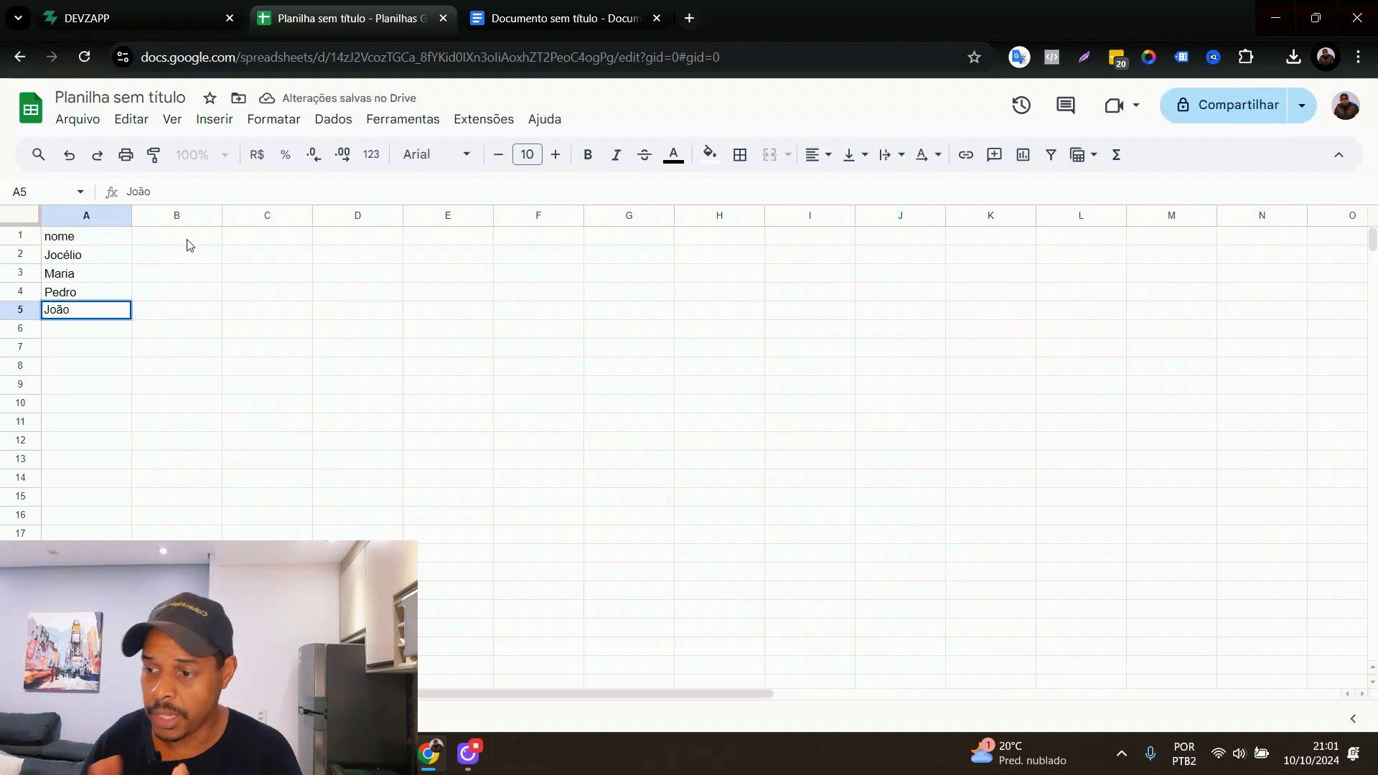
click(191, 254)
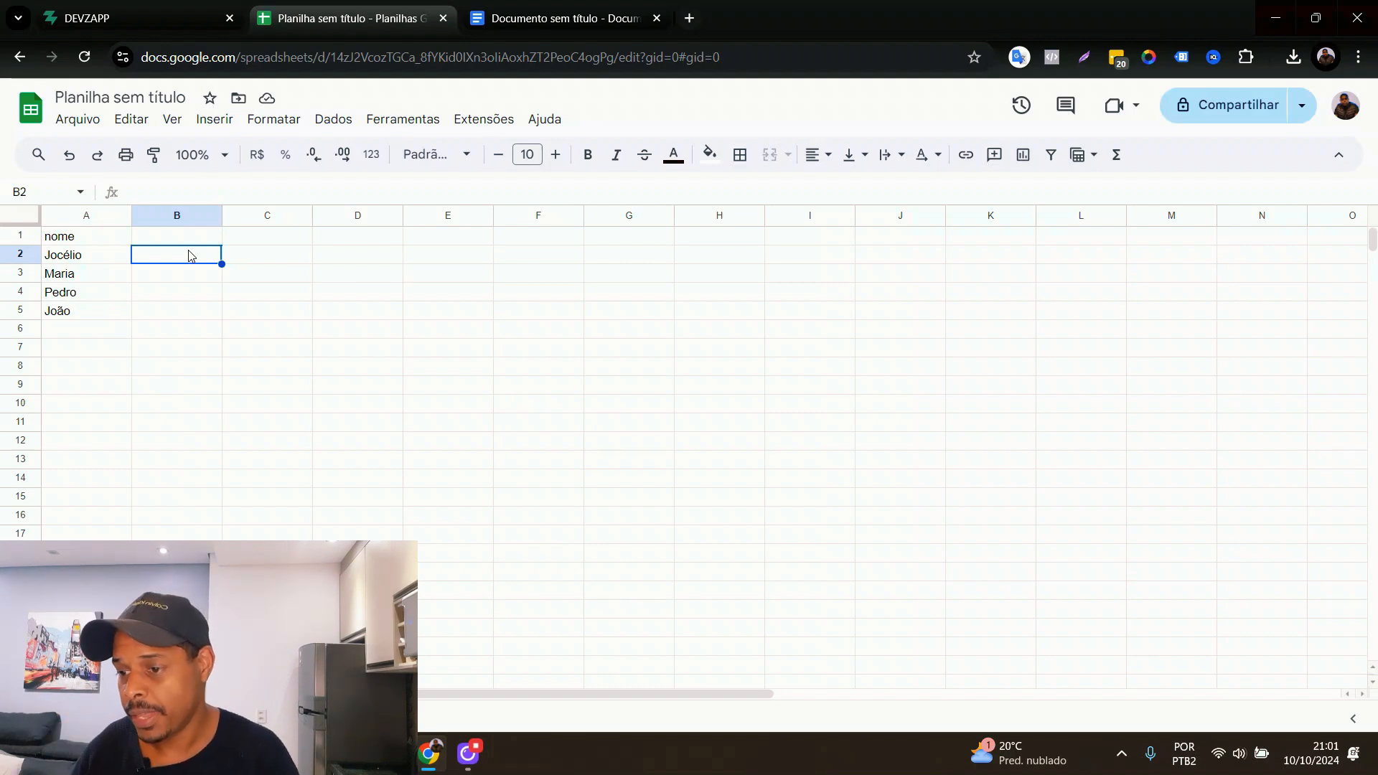
click(81, 258)
click(20, 273)
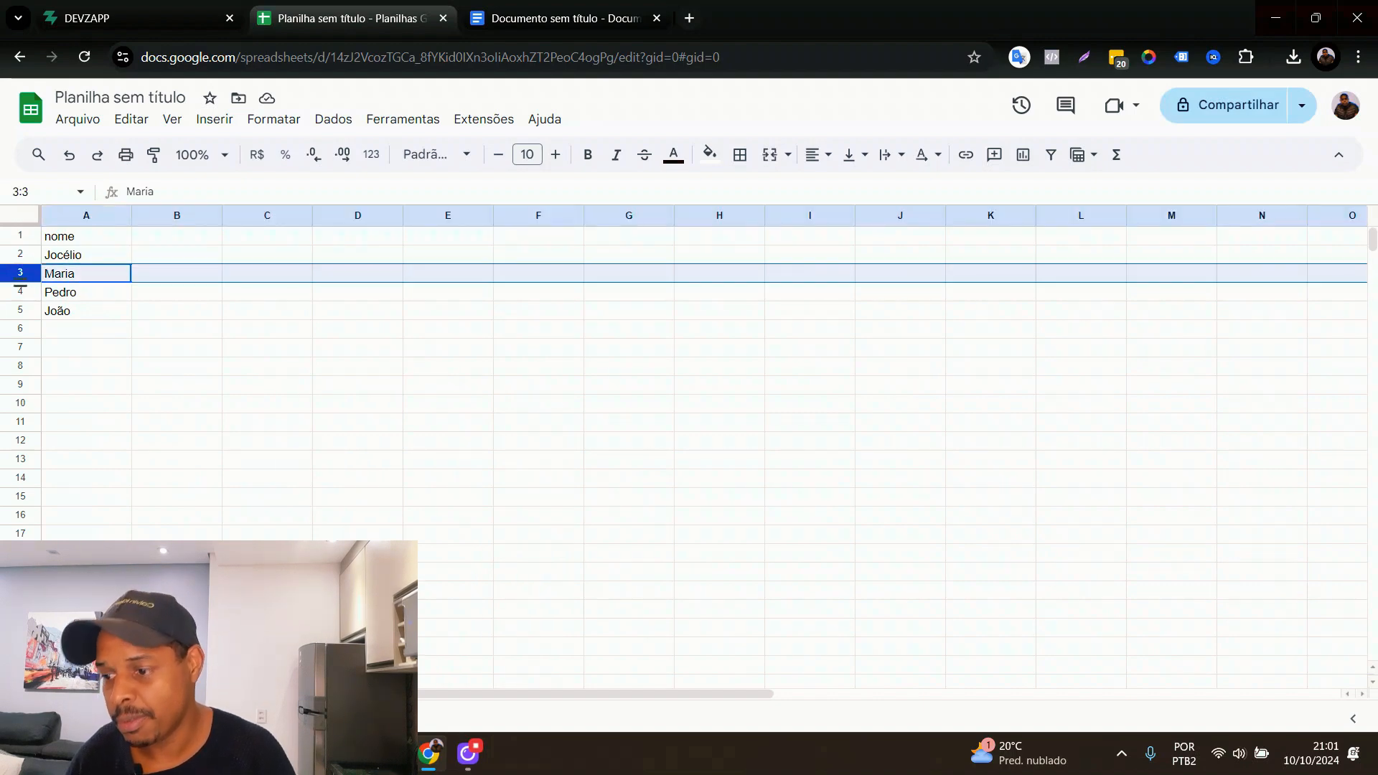
click(20, 313)
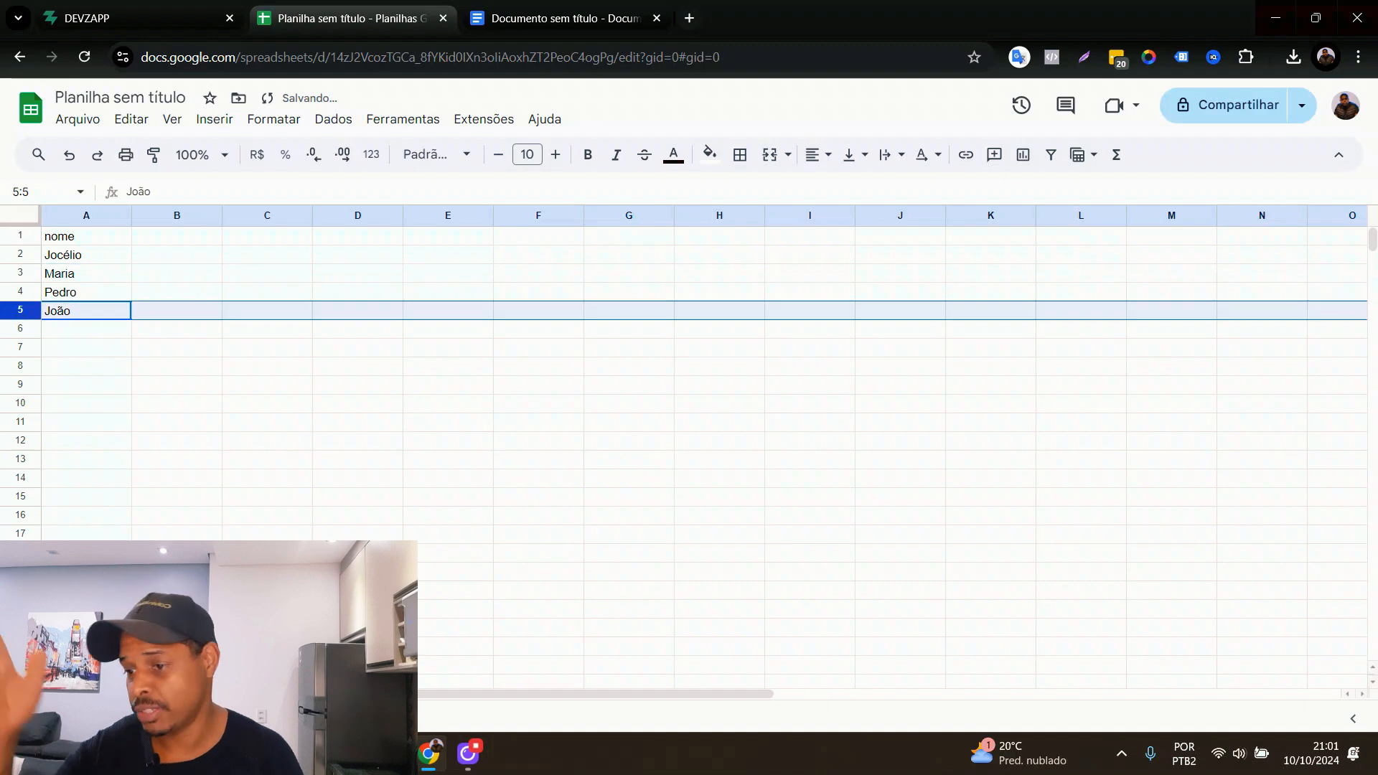
Enter the lowercase header "telefone" in cell B1.
click(165, 242)
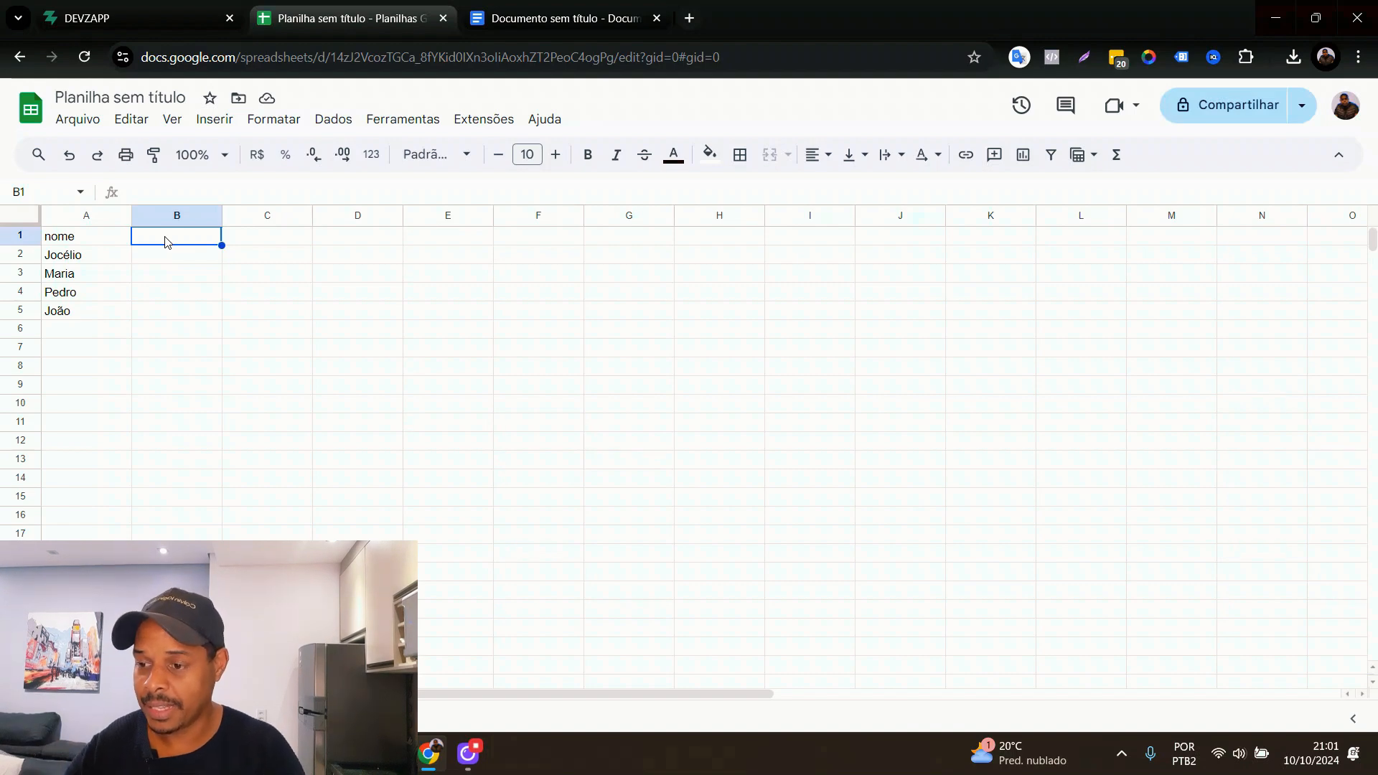
text(tele)
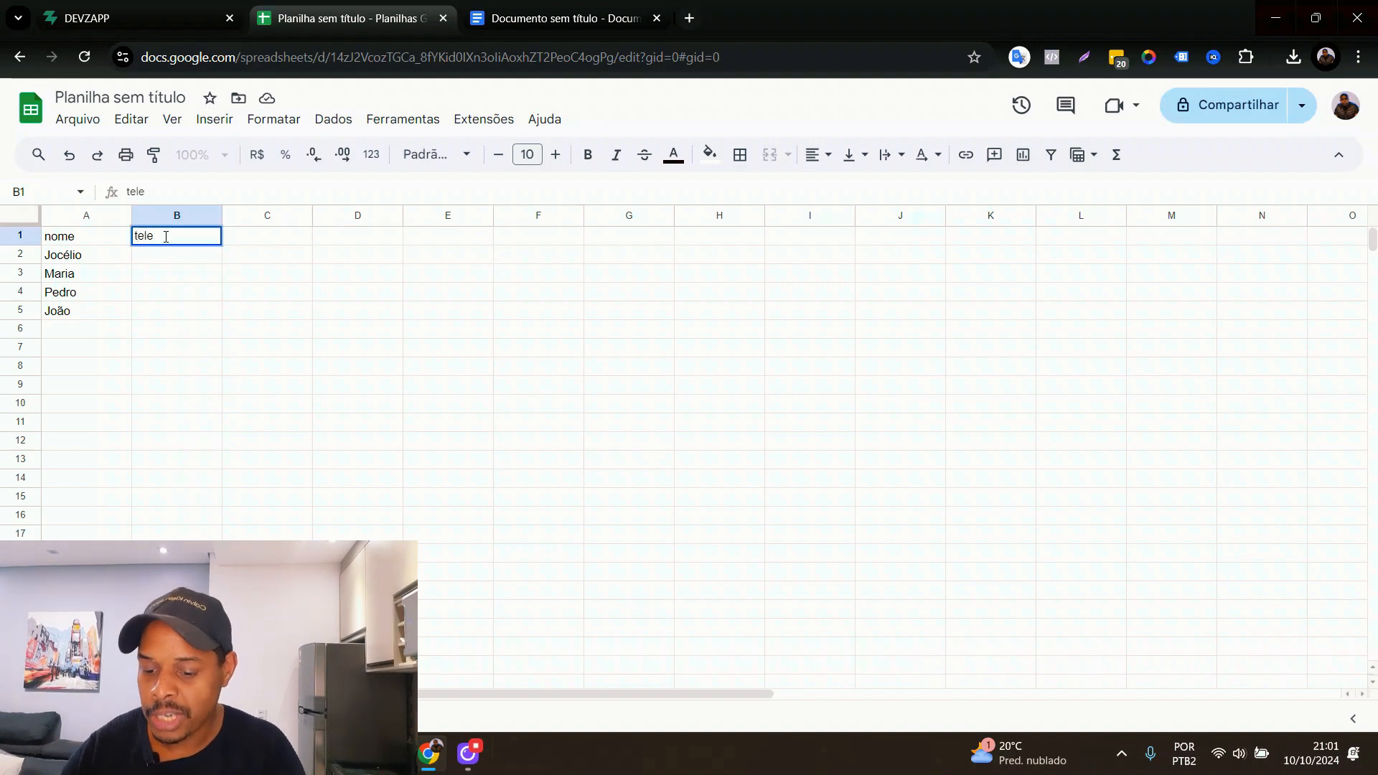
text(fone)
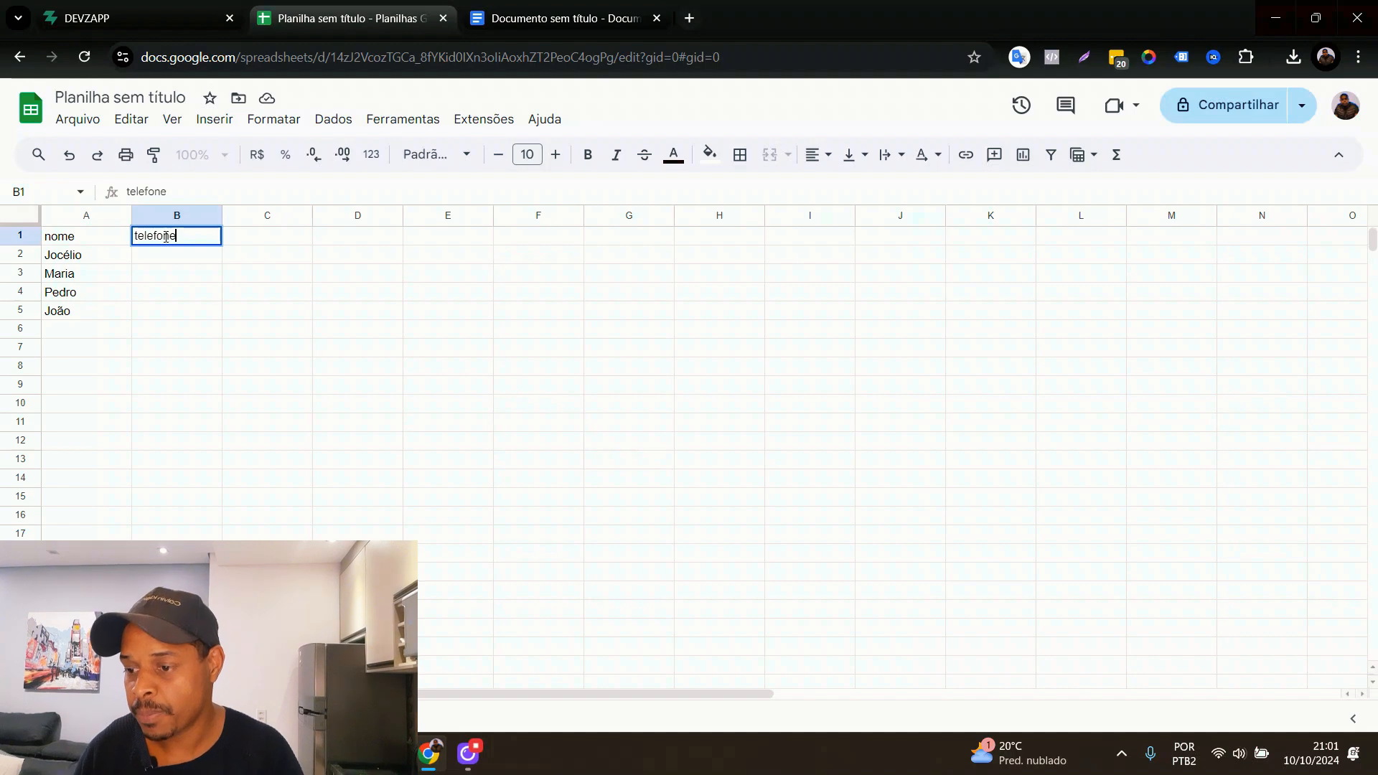
Enter a sample phone number with country and area code in B2 and copy it down through B5.
click(198, 261)
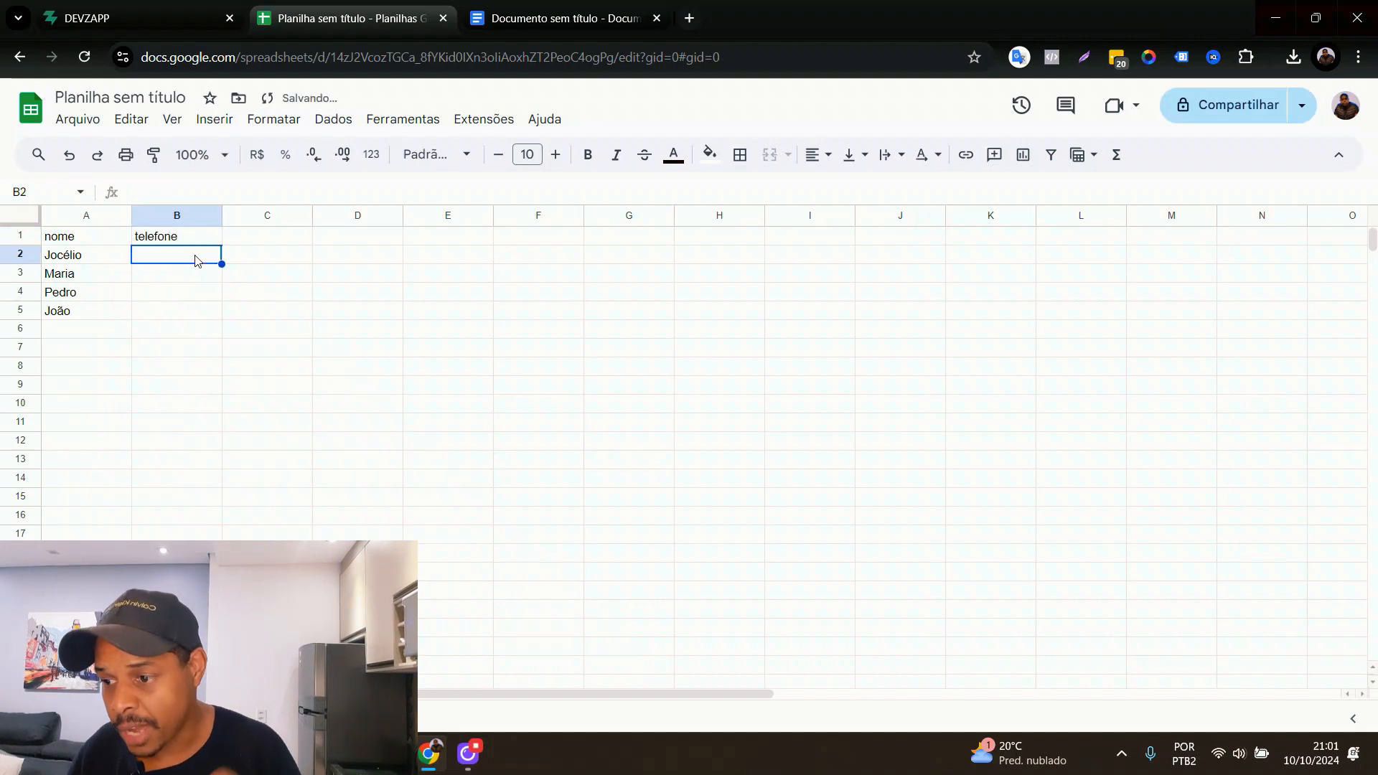
text(55)
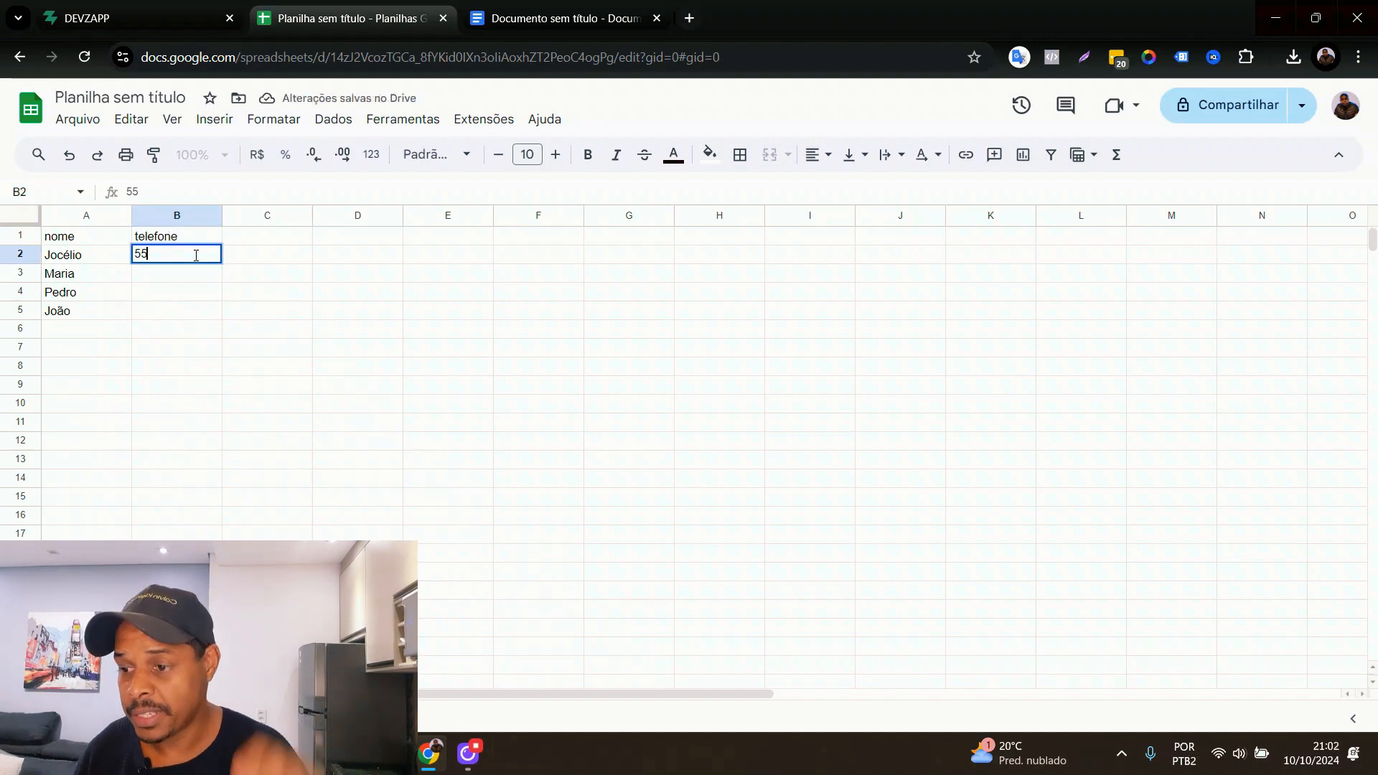
text(22999999)
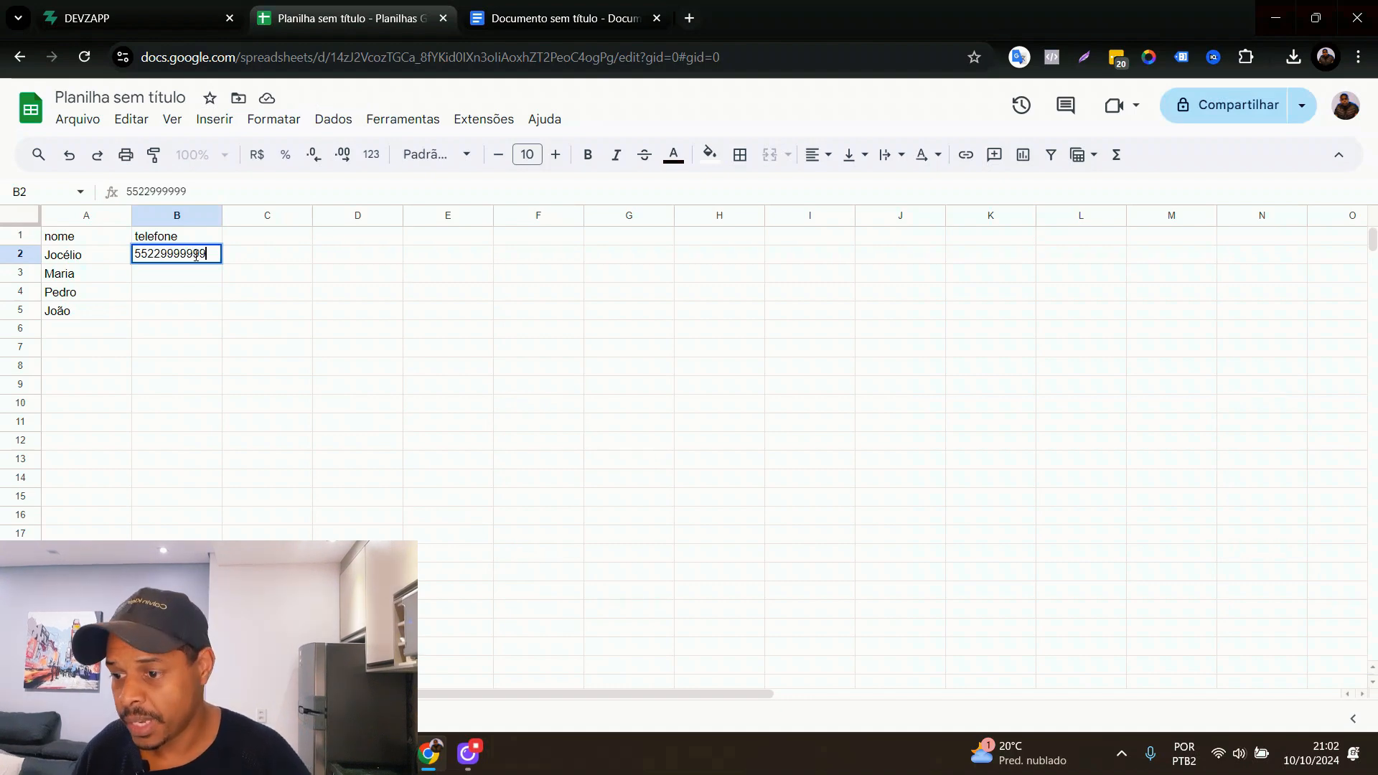
text(999)
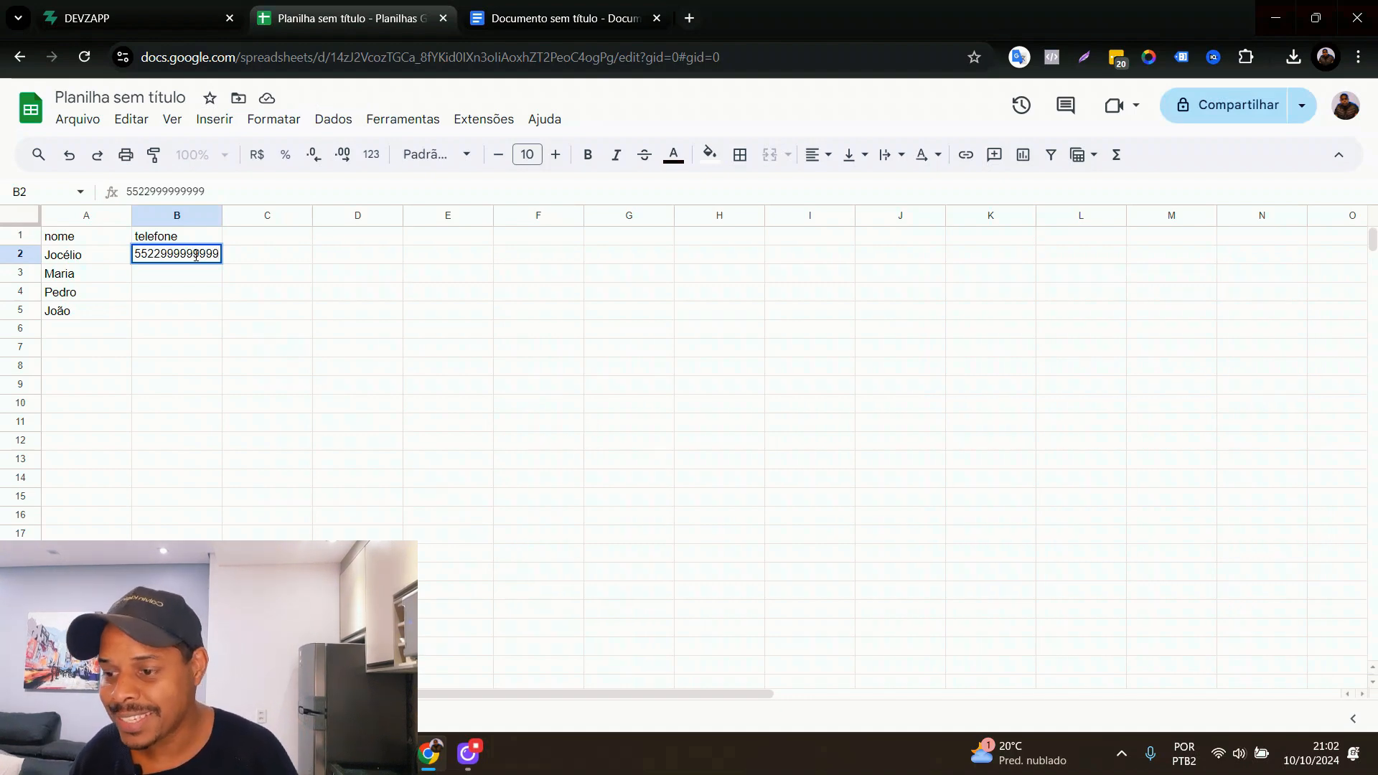
click(258, 274)
click(217, 258)
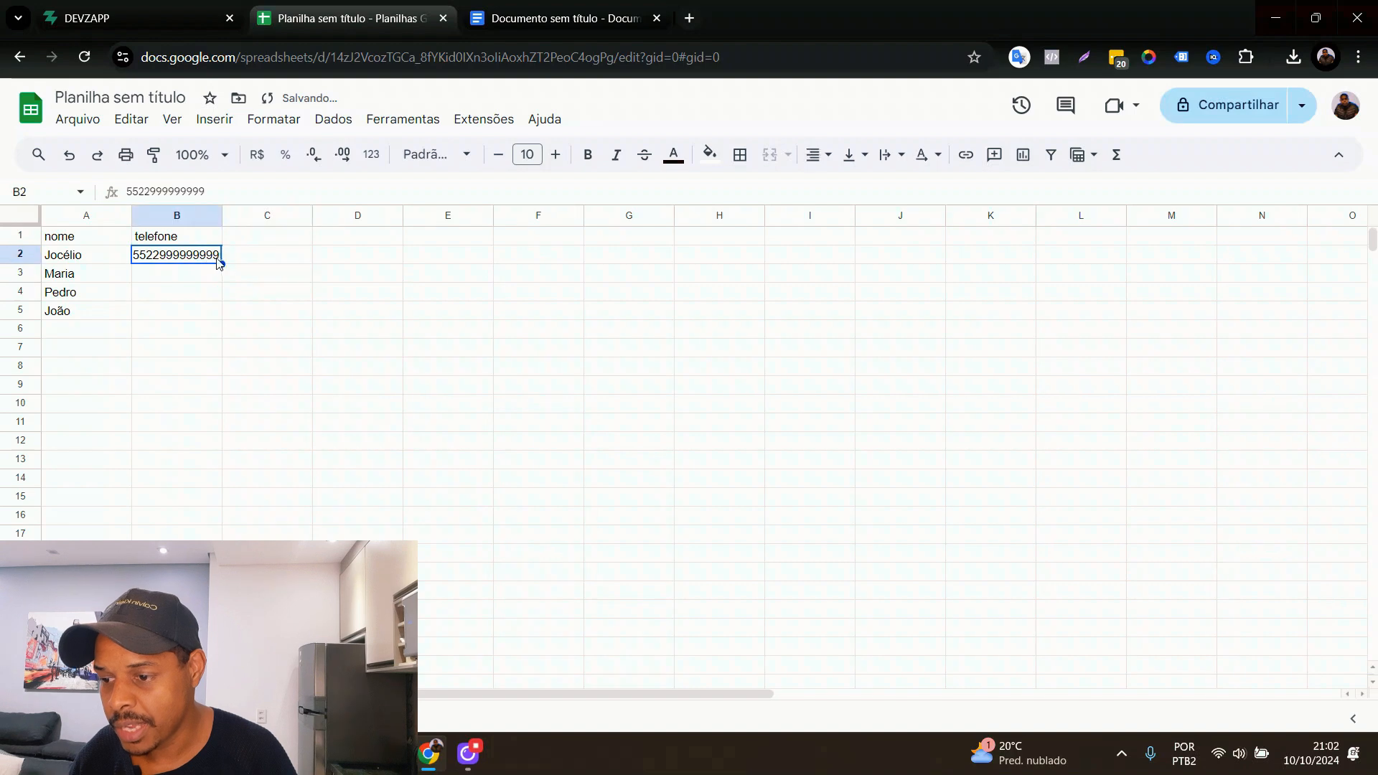
drag(220, 262, 226, 324)
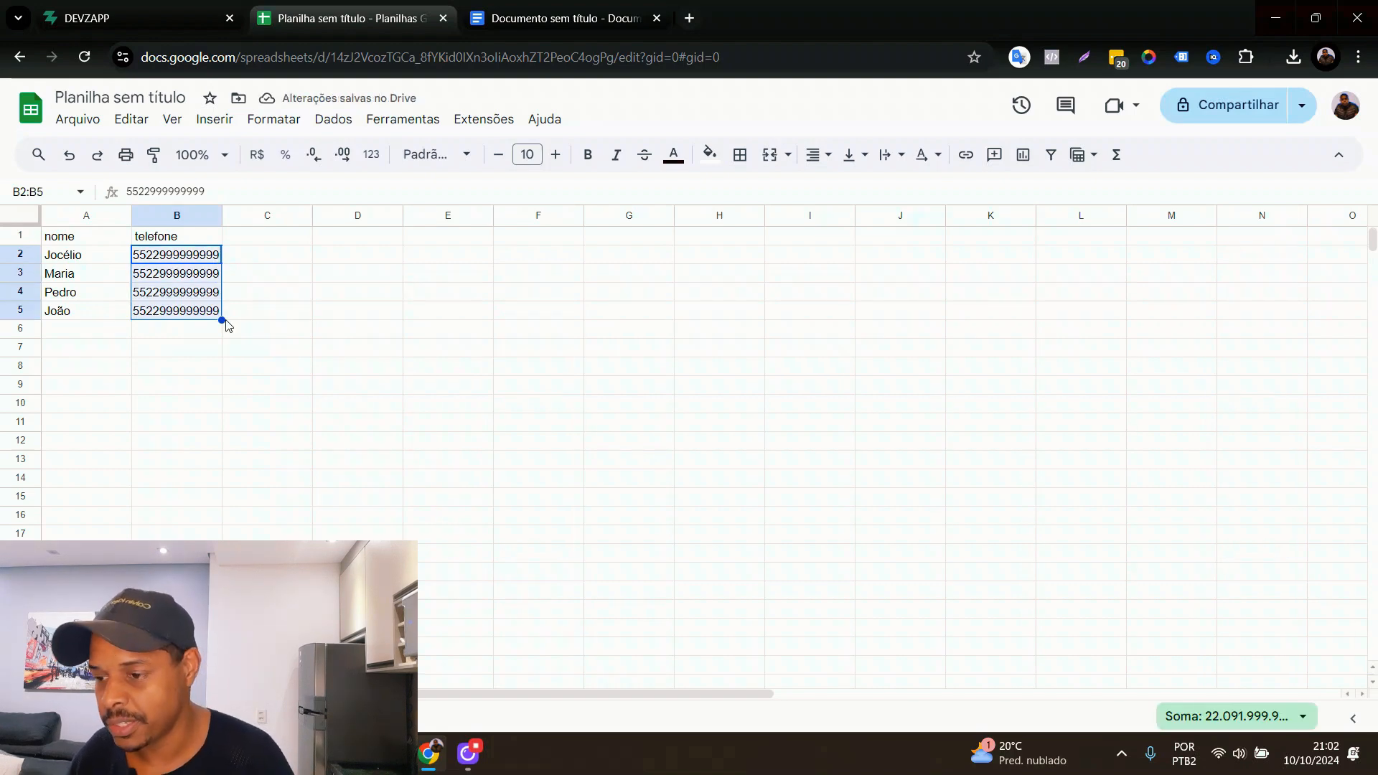
click(305, 364)
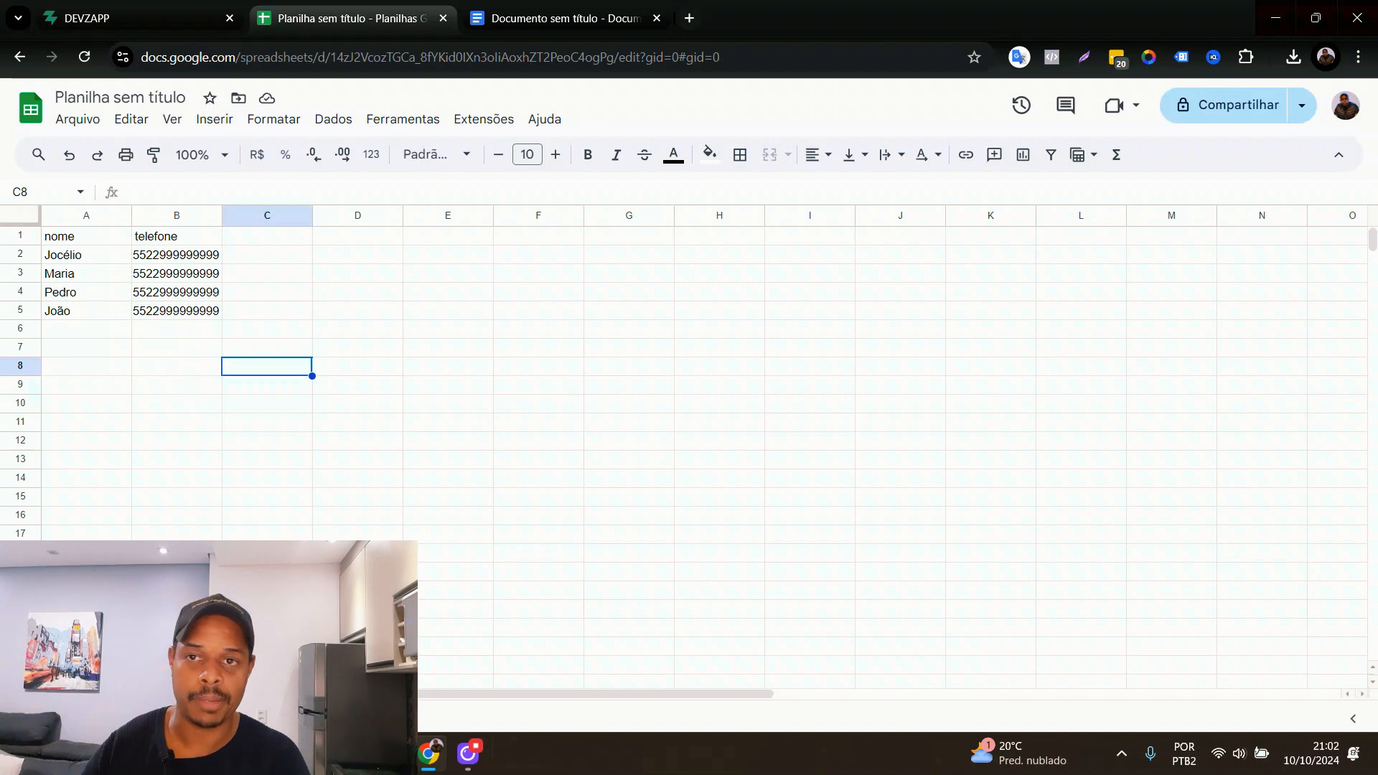
click(307, 239)
click(359, 245)
click(438, 247)
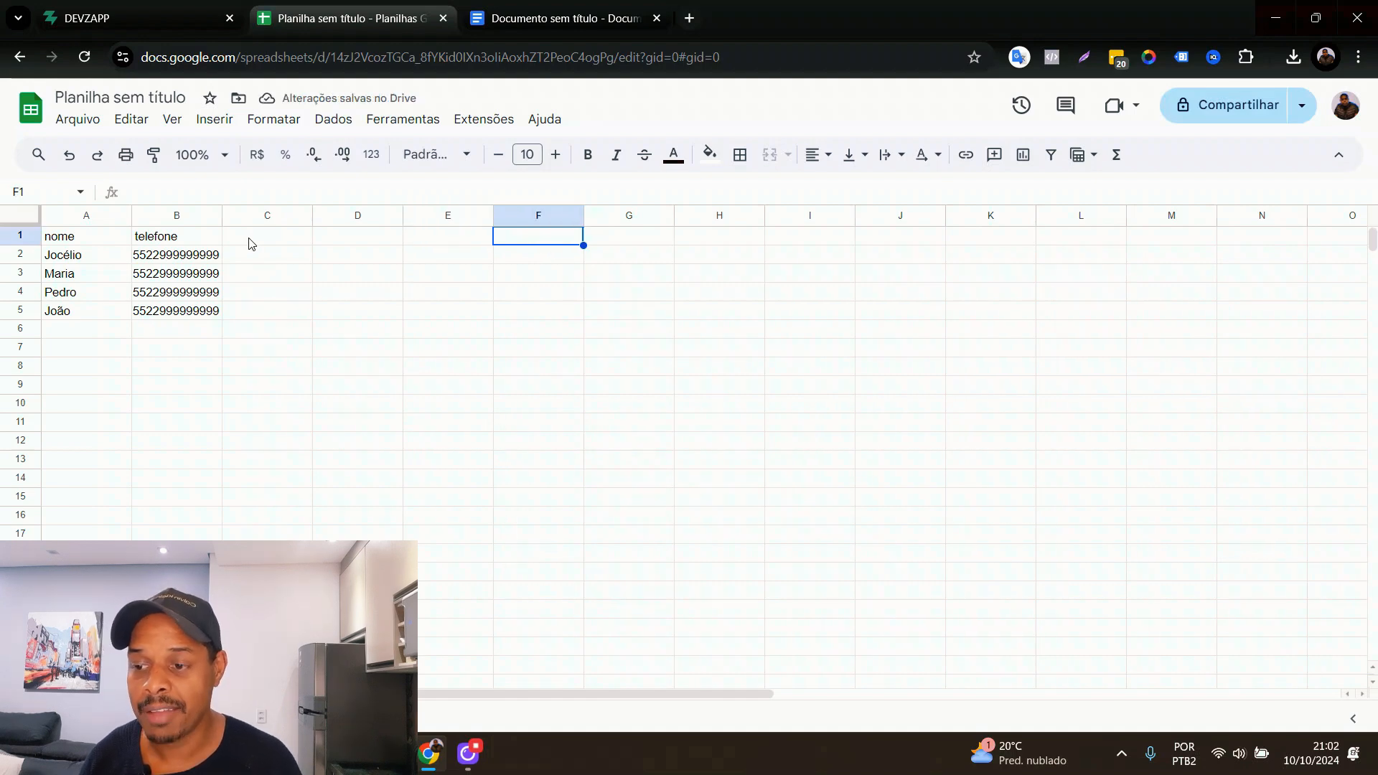
click(277, 243)
click(286, 256)
click(289, 273)
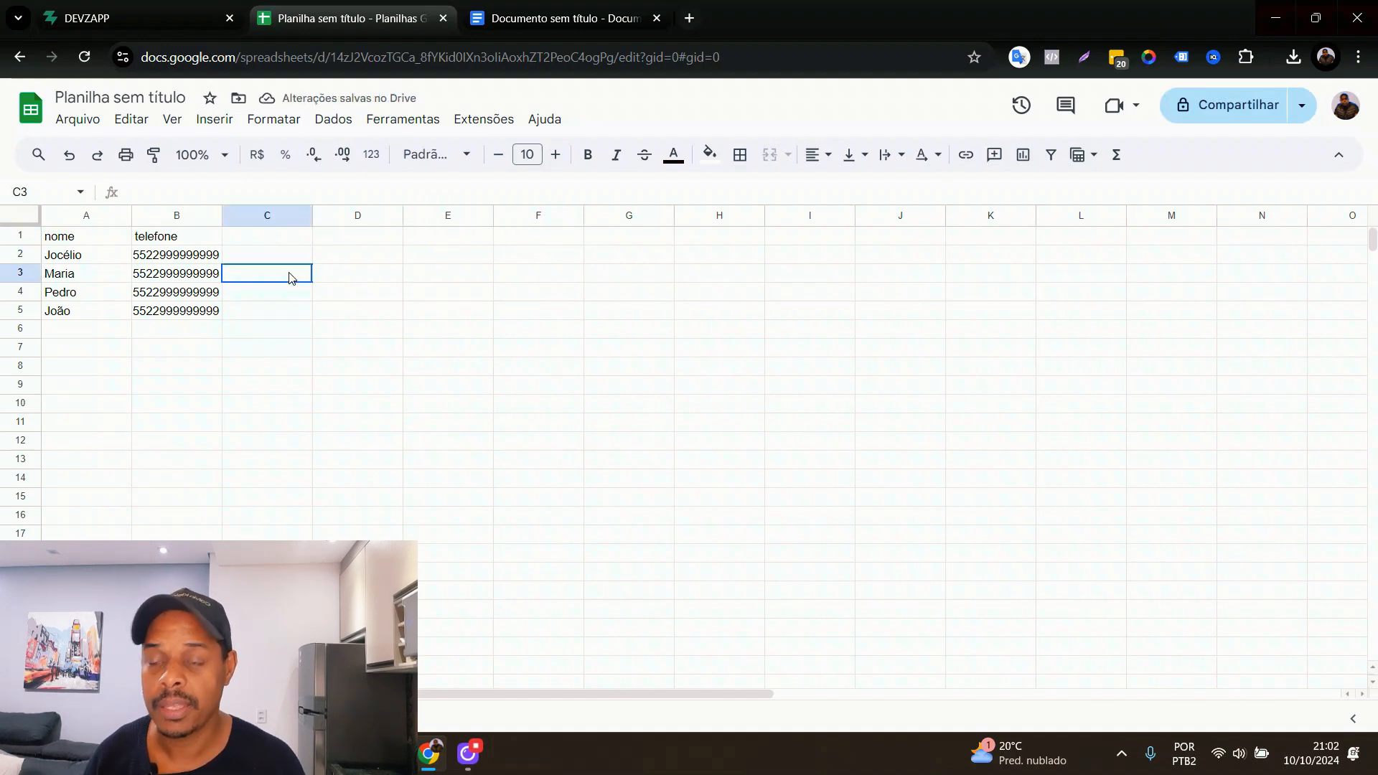
click(290, 292)
click(294, 312)
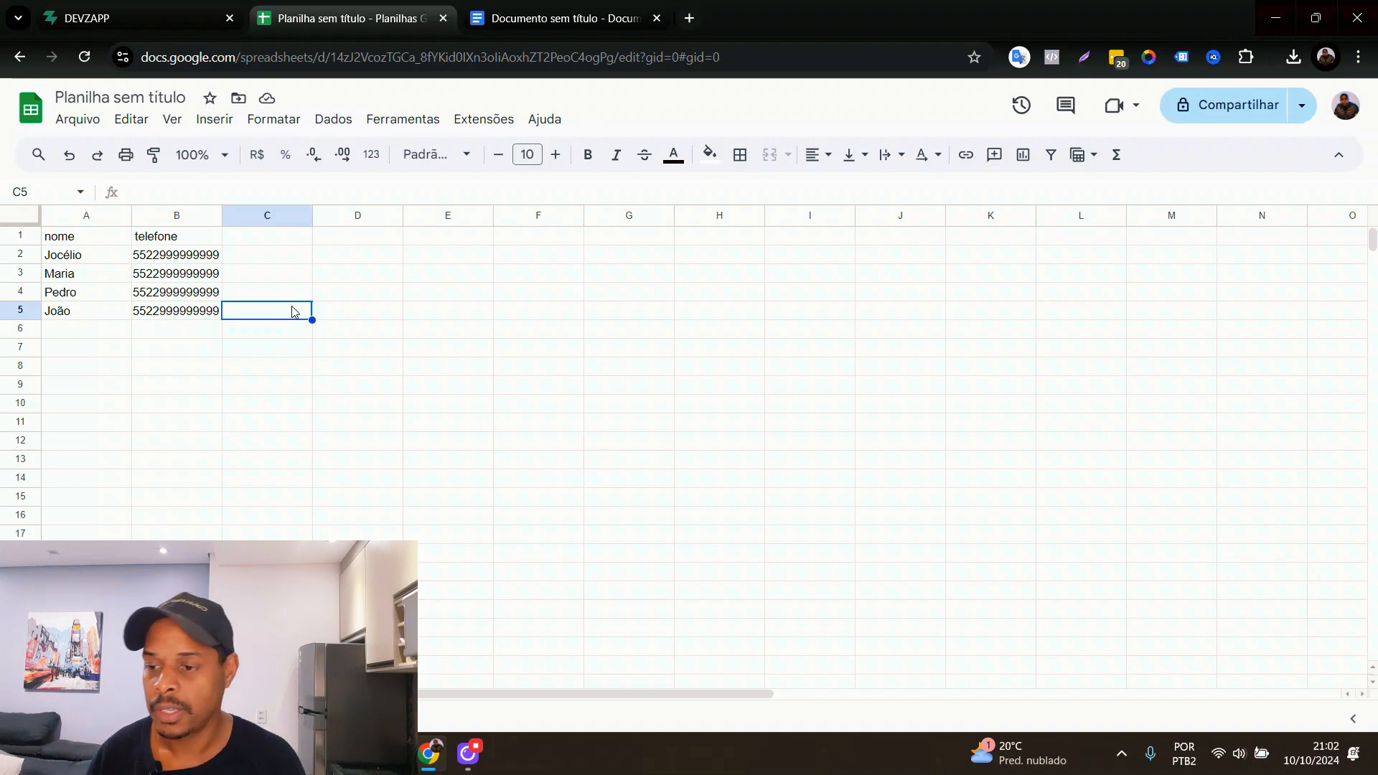
click(278, 239)
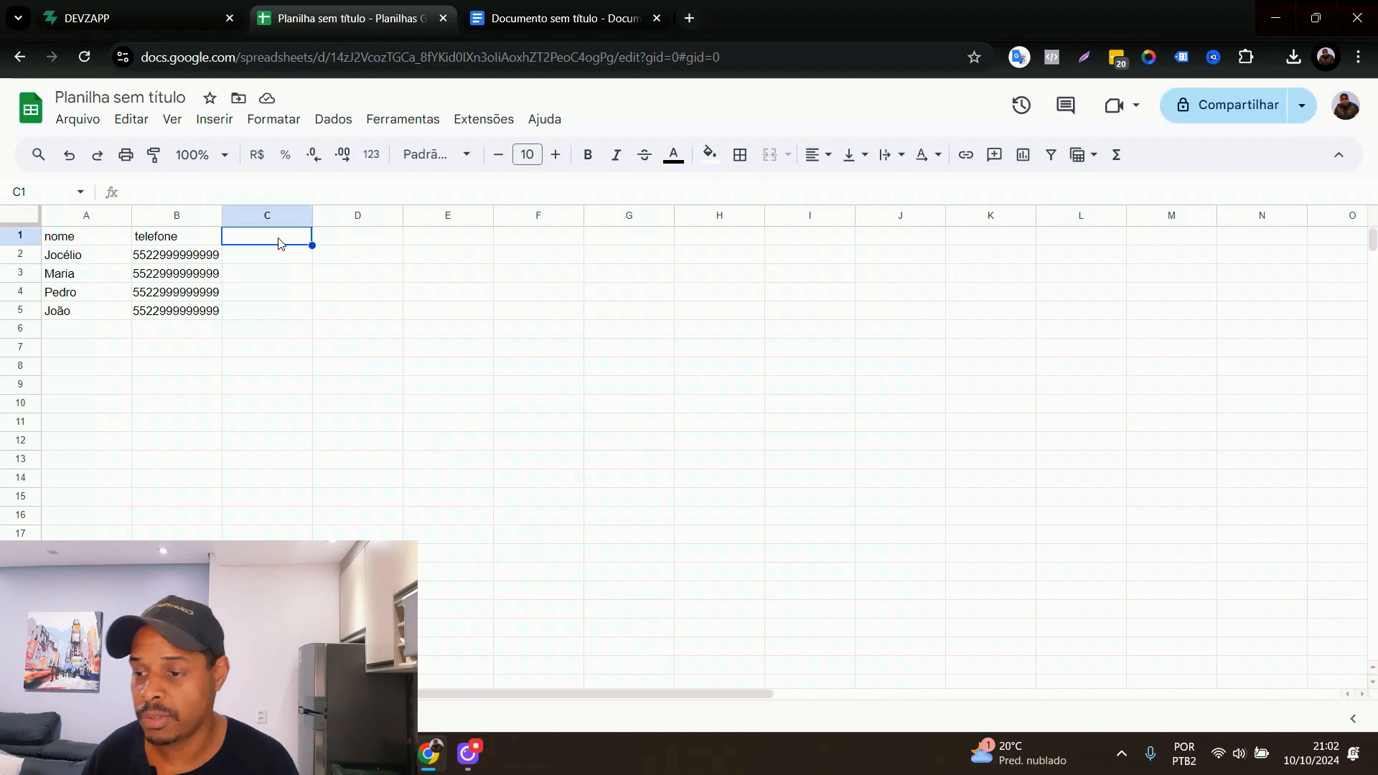
click(294, 268)
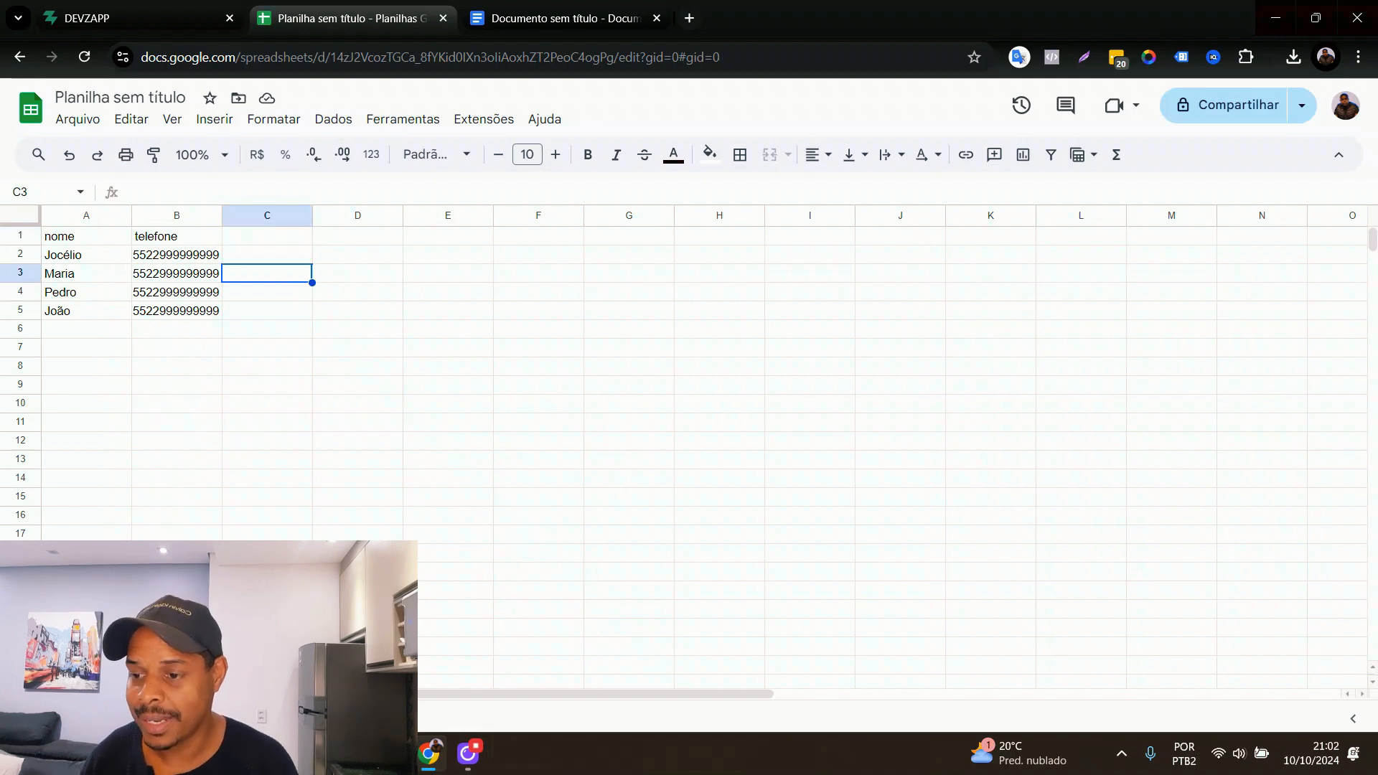
click(337, 251)
click(271, 257)
click(279, 237)
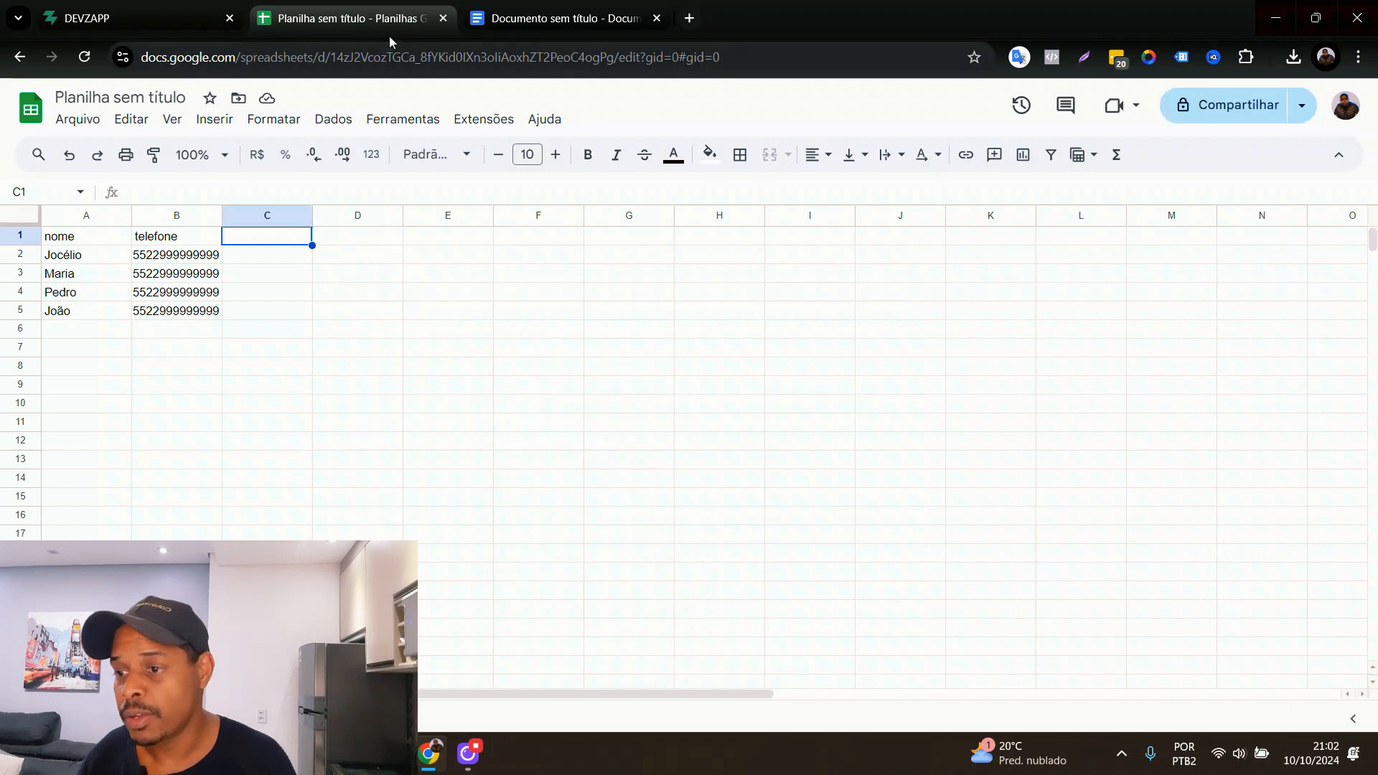
Switch to DEVZAPP, reopen "Funil de envio em massa" and examine the {nome} variable in the Texto block's message.
click(111, 16)
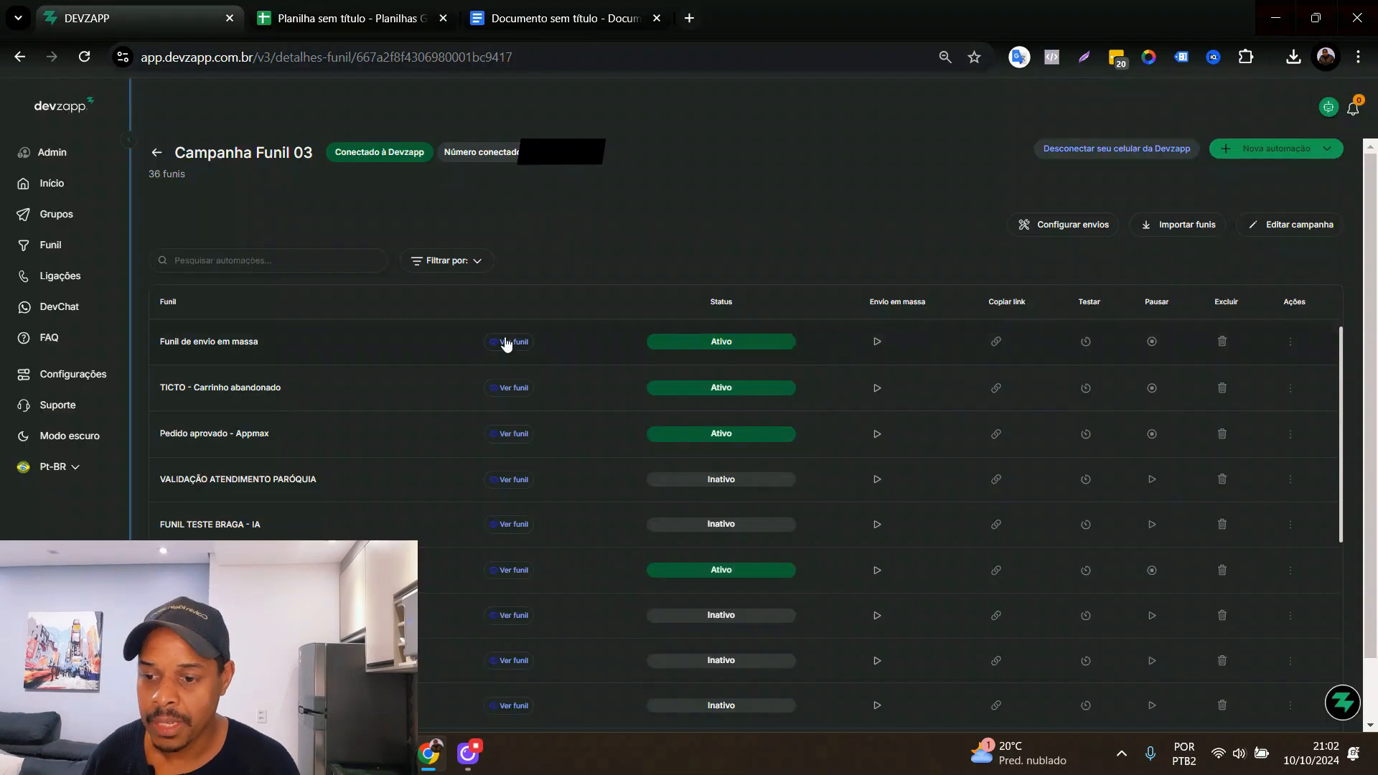
click(505, 342)
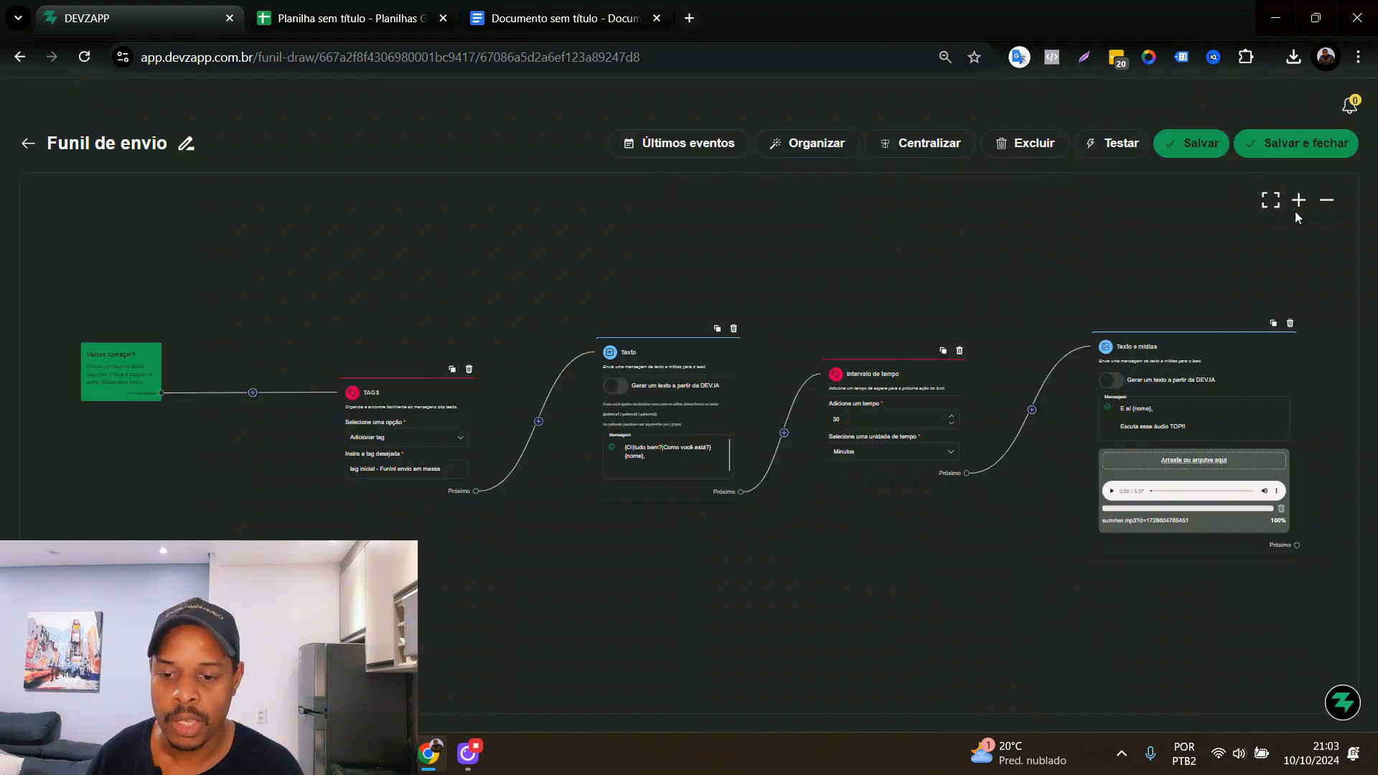
click(1296, 211)
click(1296, 211)
click(1295, 211)
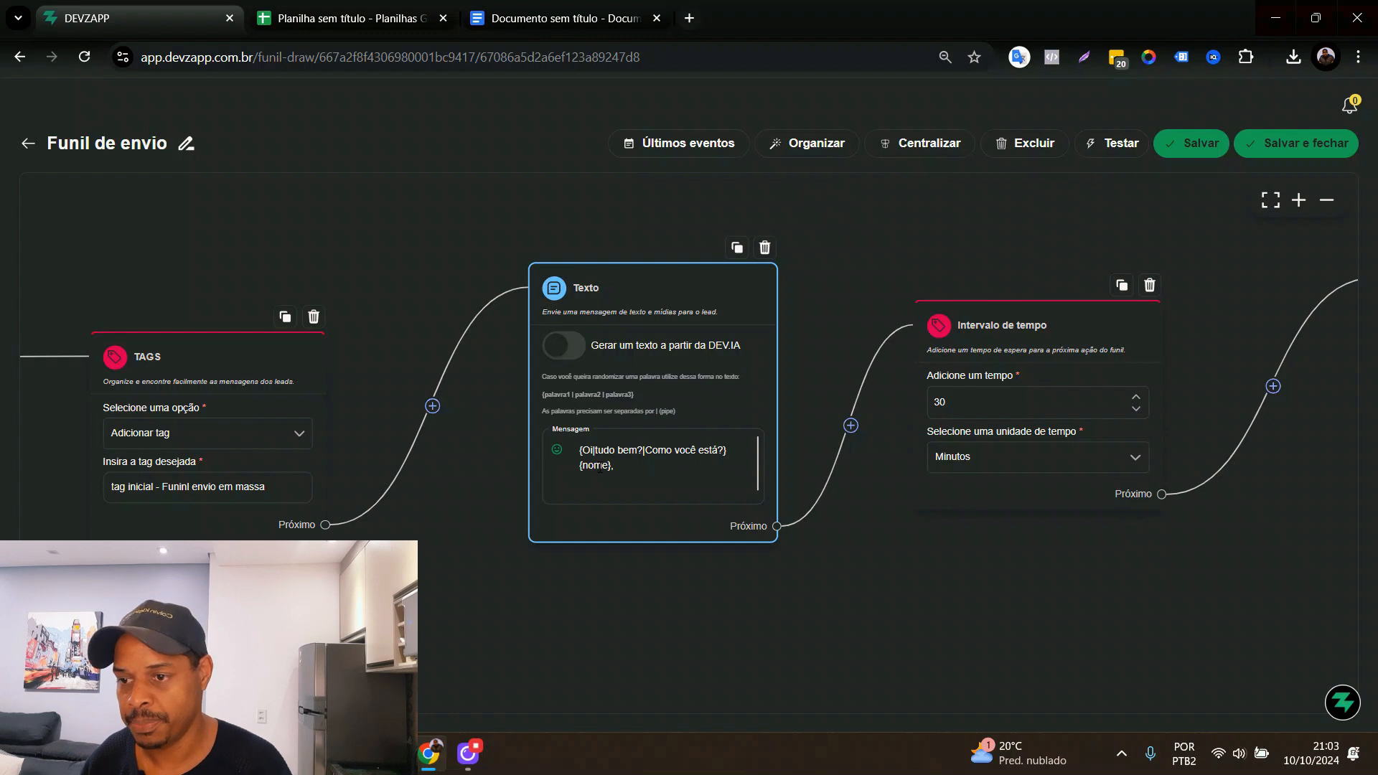
Switch back to the Google Sheets spreadsheet and format columns A and B as plain text (Texto simples).
click(345, 18)
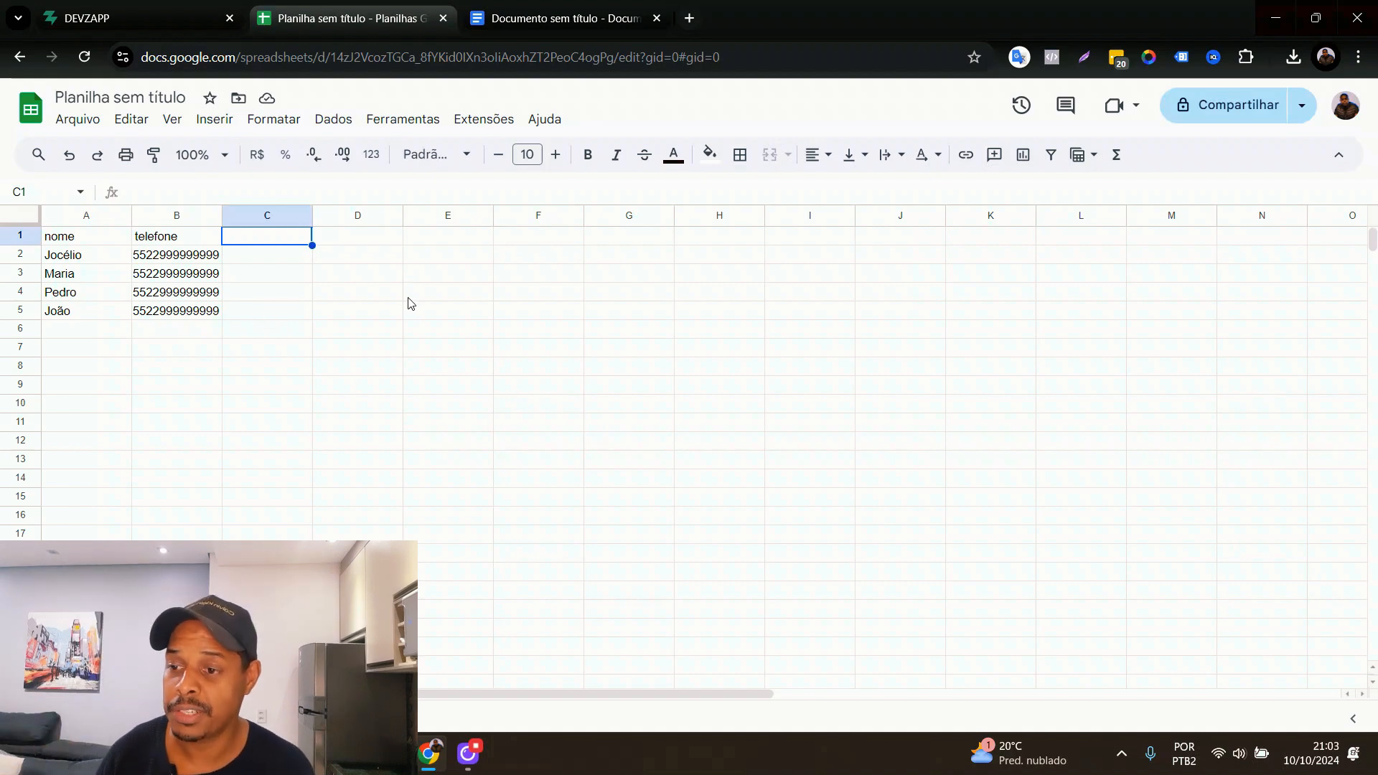
click(86, 215)
drag(86, 216, 177, 216)
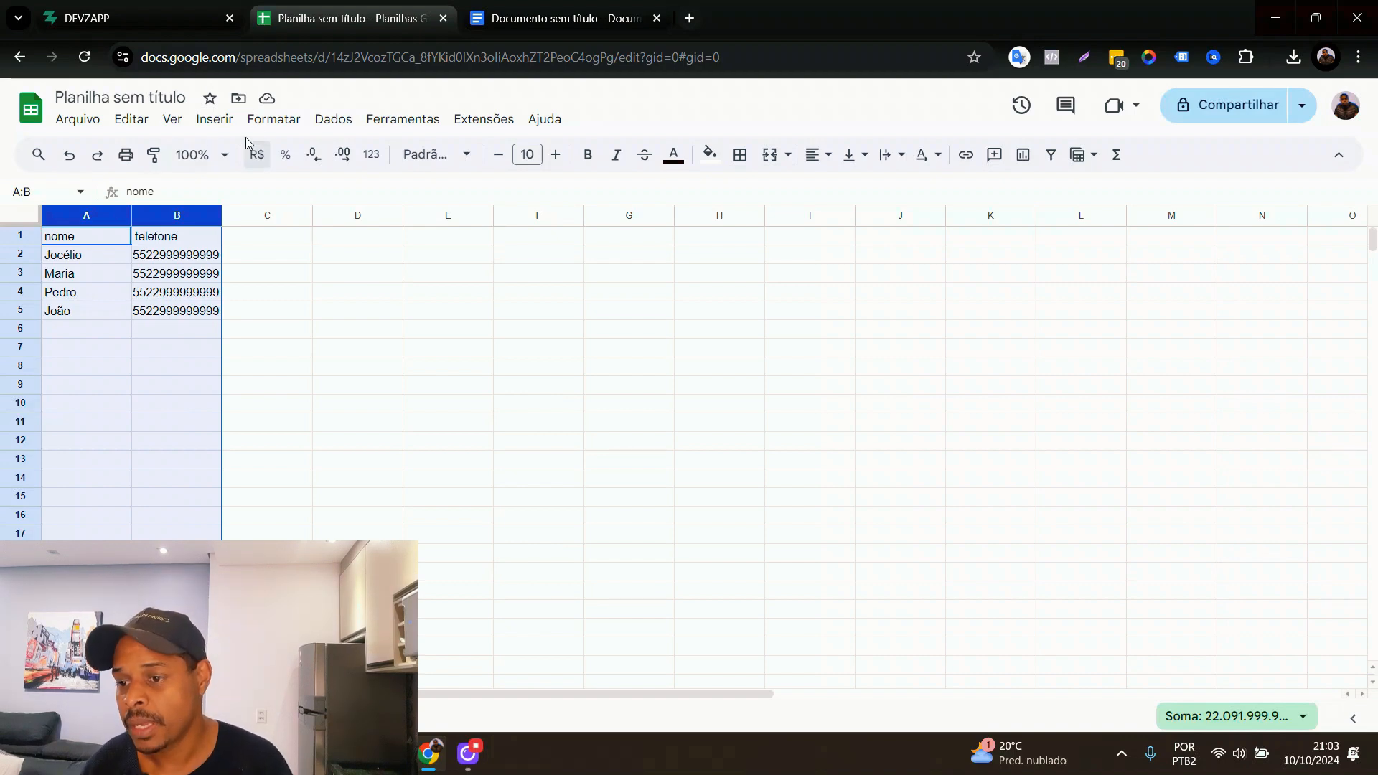
click(262, 124)
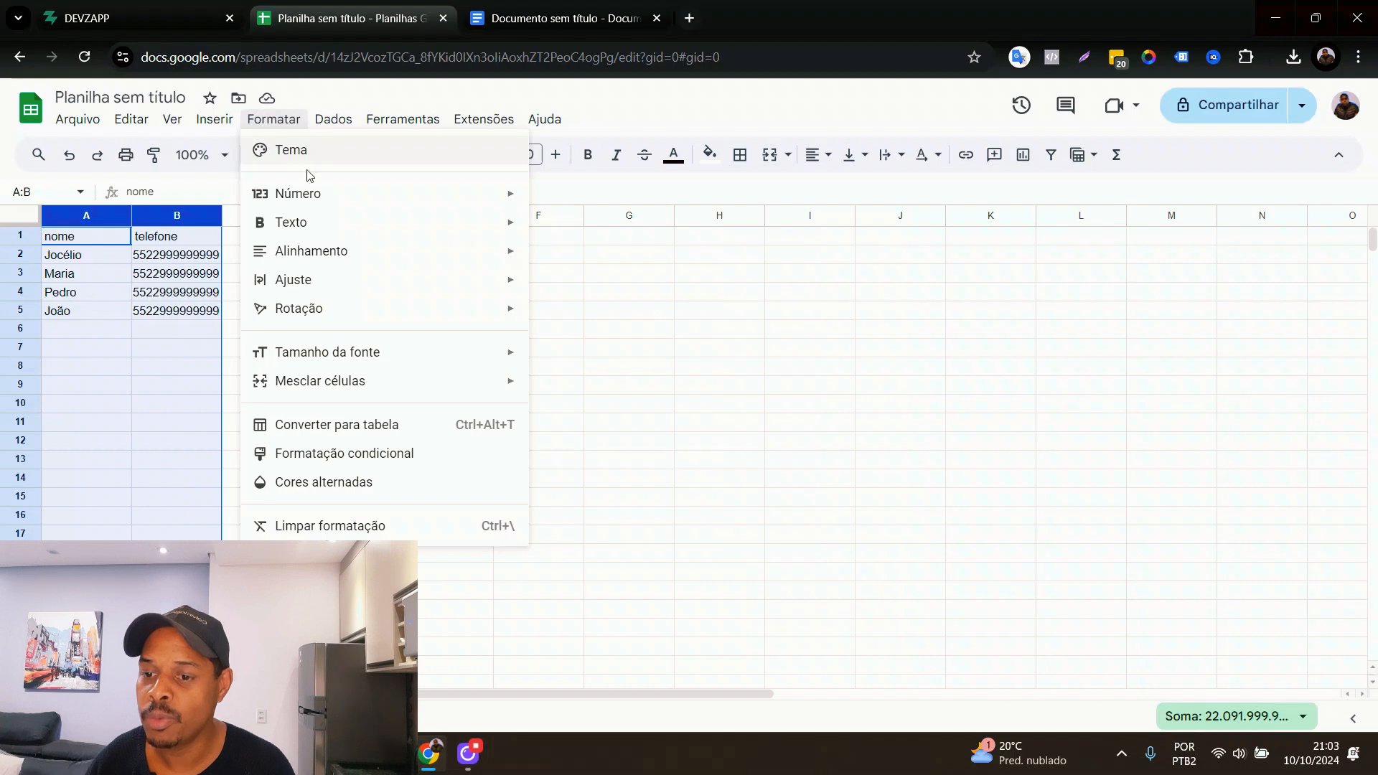
mouse_move(338, 190)
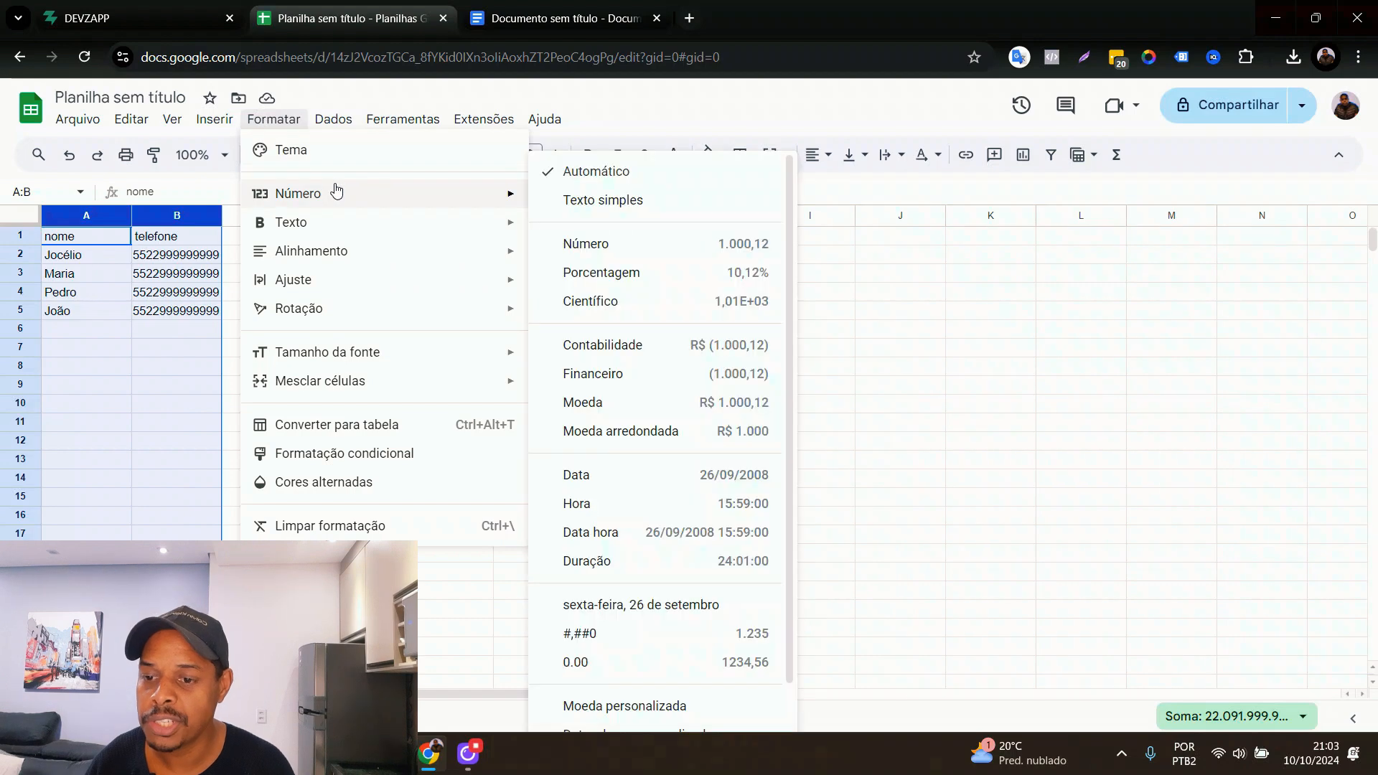
click(642, 203)
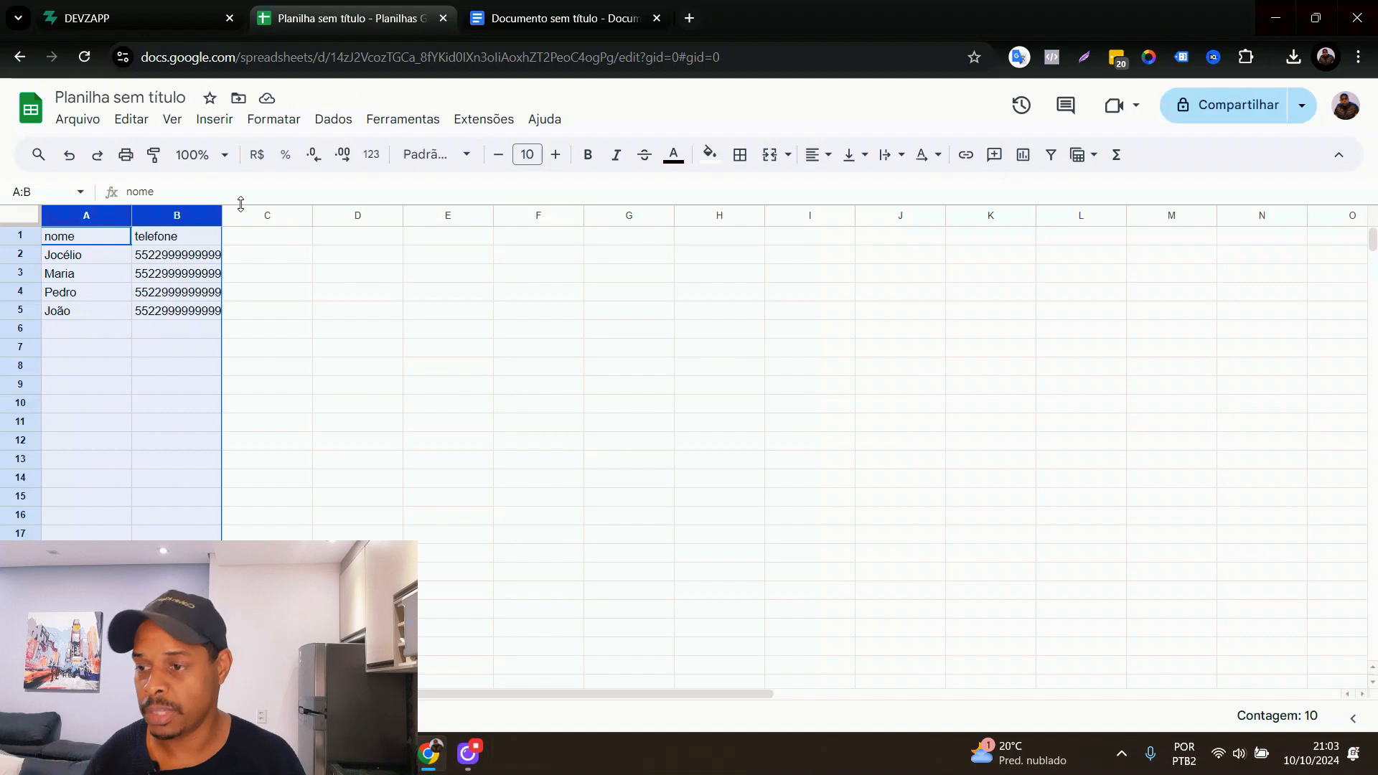
Rename the spreadsheet as "Planilha de envio em massa".
click(117, 98)
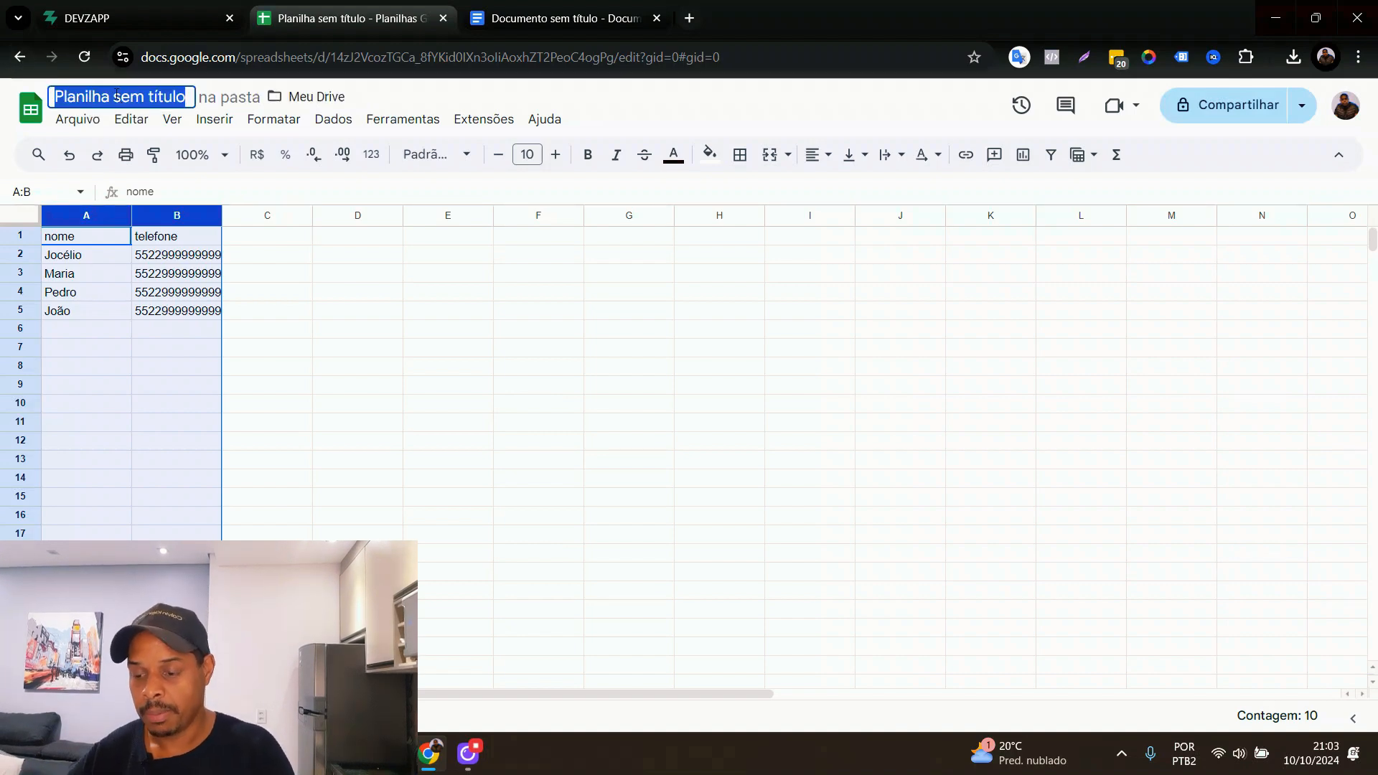
text(Planilha de e)
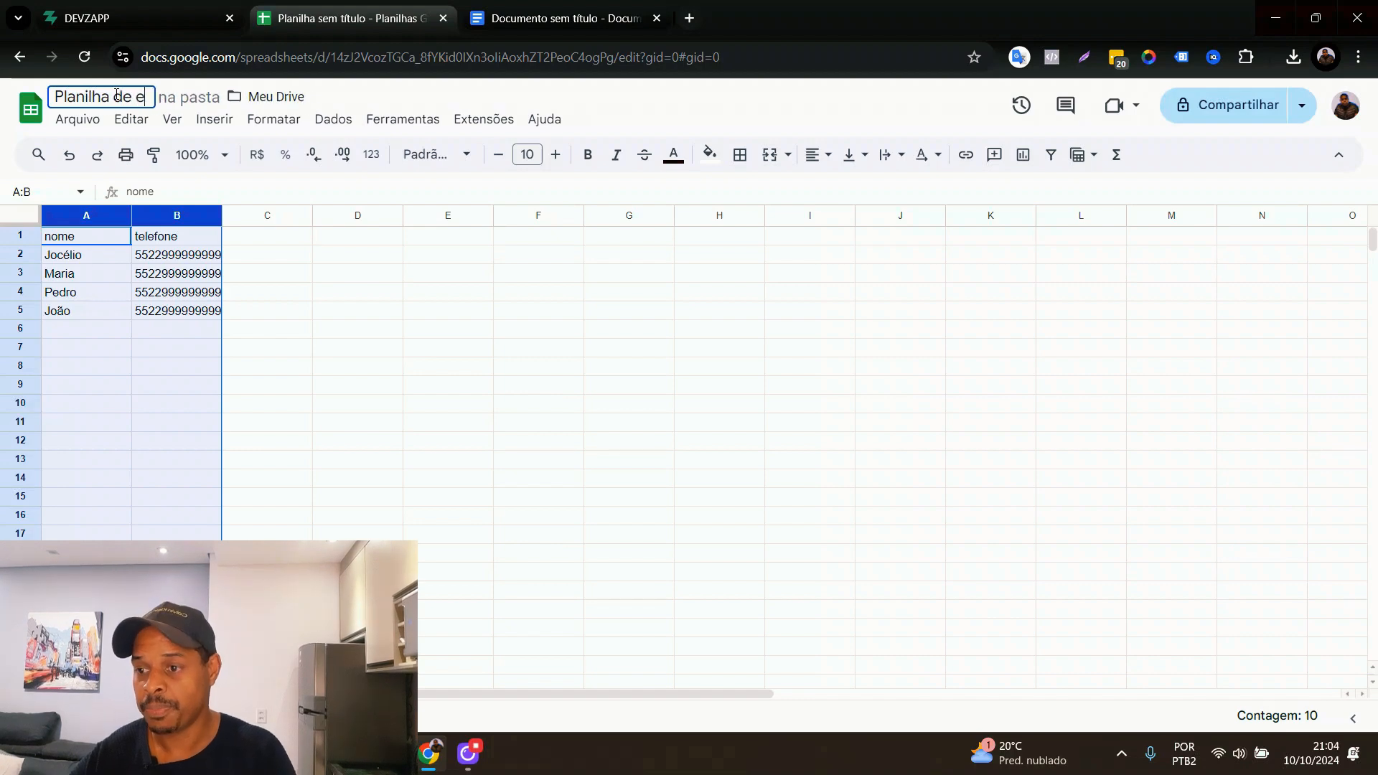
text(nvio em massa)
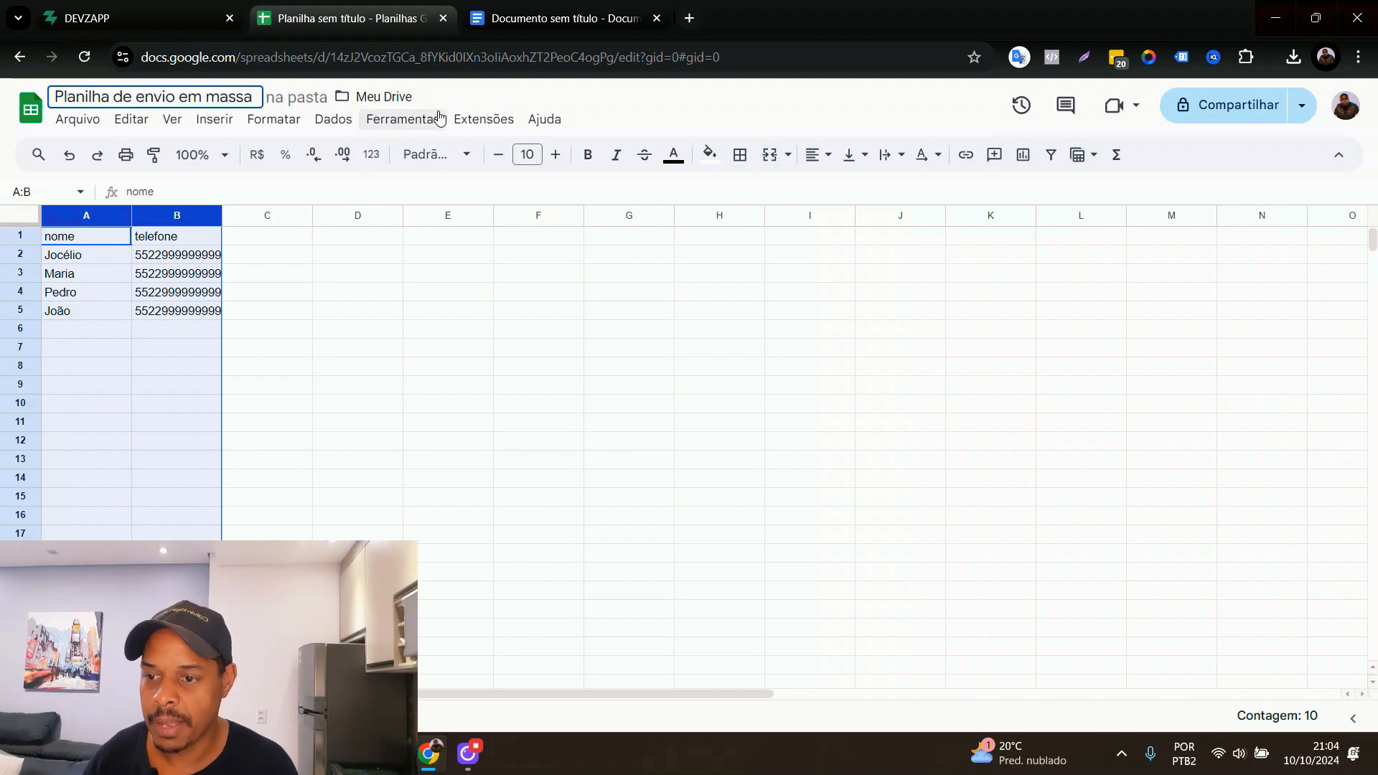
click(651, 112)
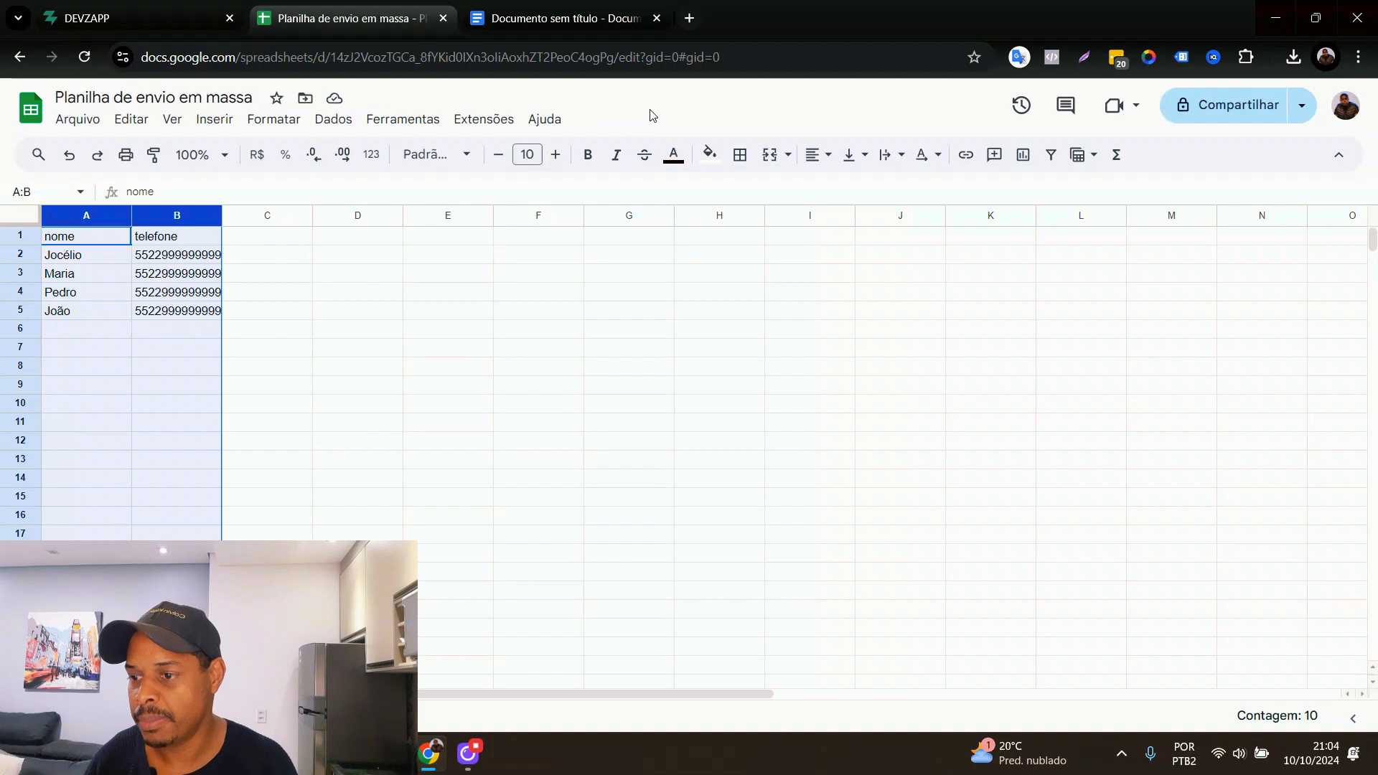
Download the contact spreadsheet as a Microsoft Excel (.xlsx) file.
click(78, 122)
mouse_move(183, 343)
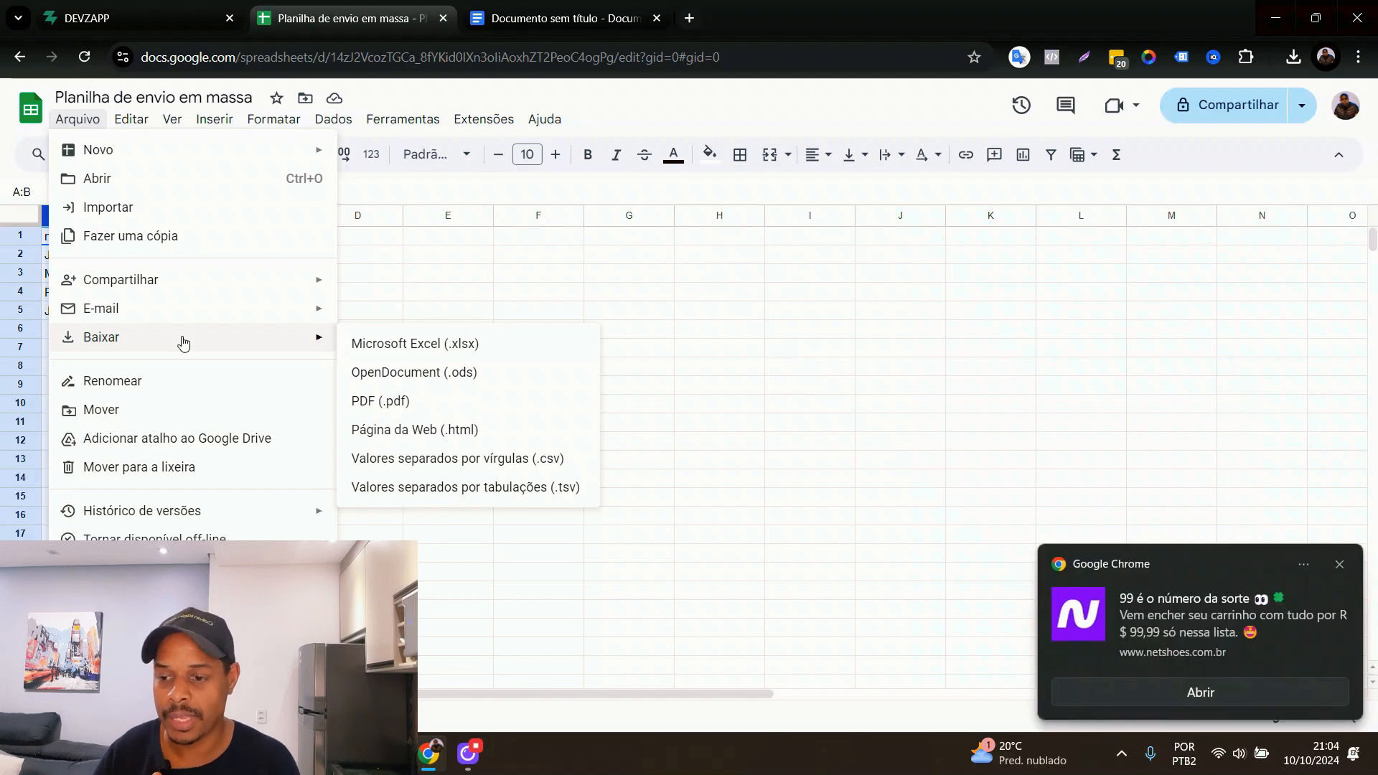
click(84, 122)
click(85, 124)
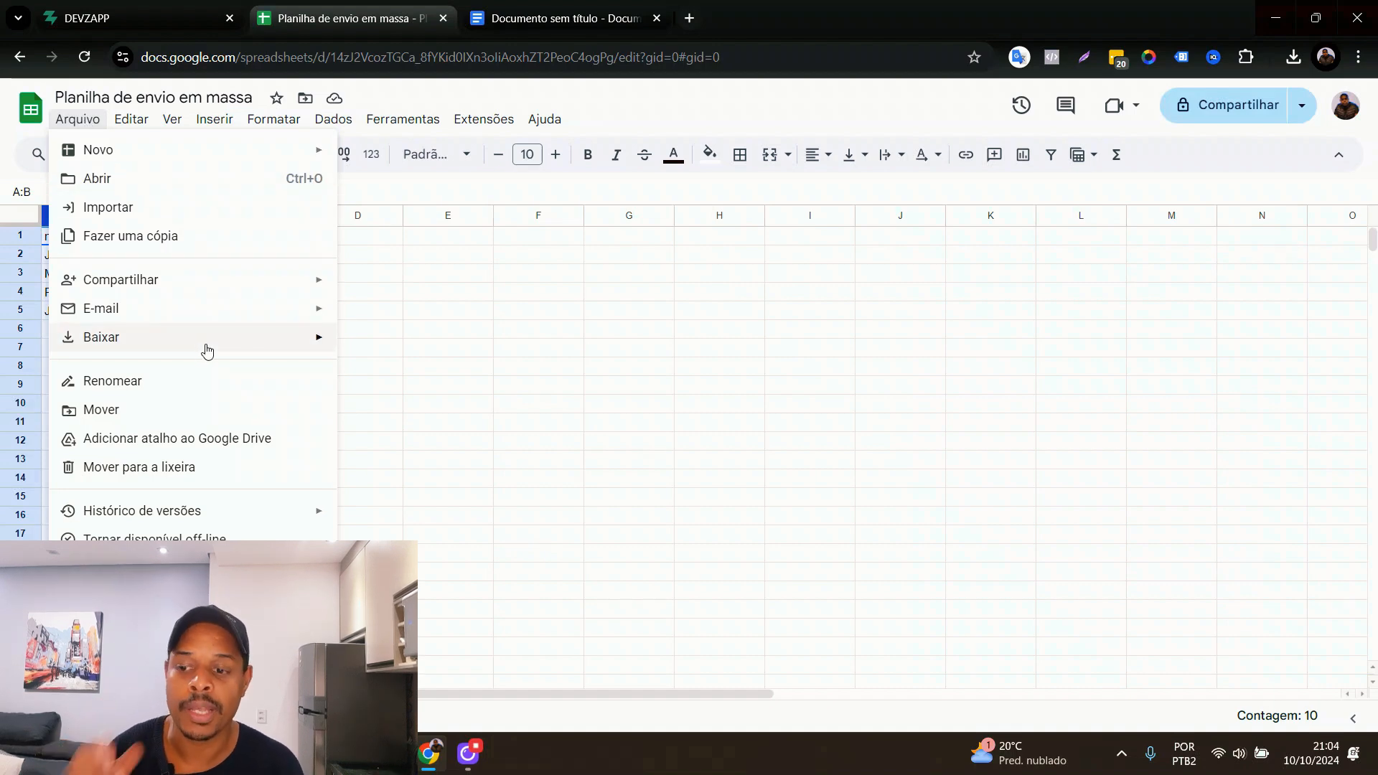
mouse_move(208, 351)
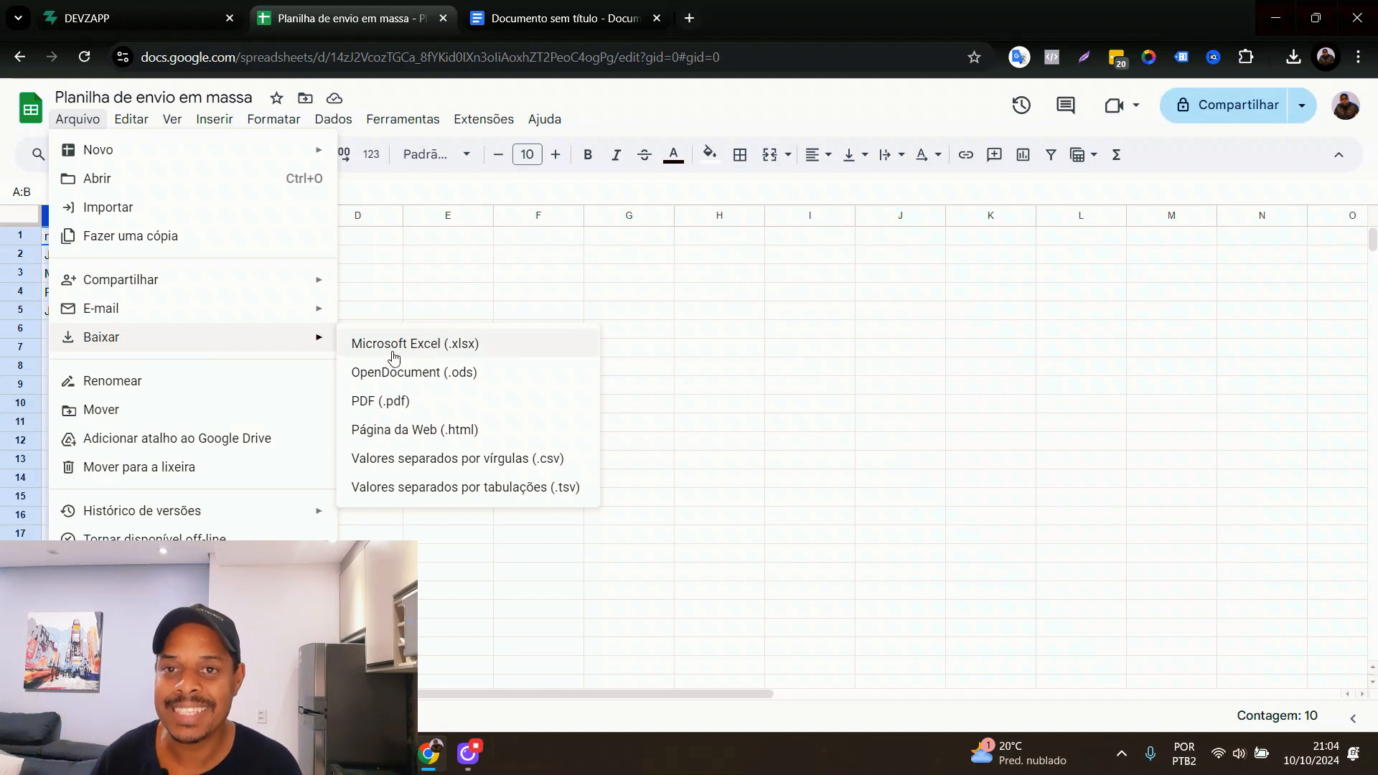
click(439, 345)
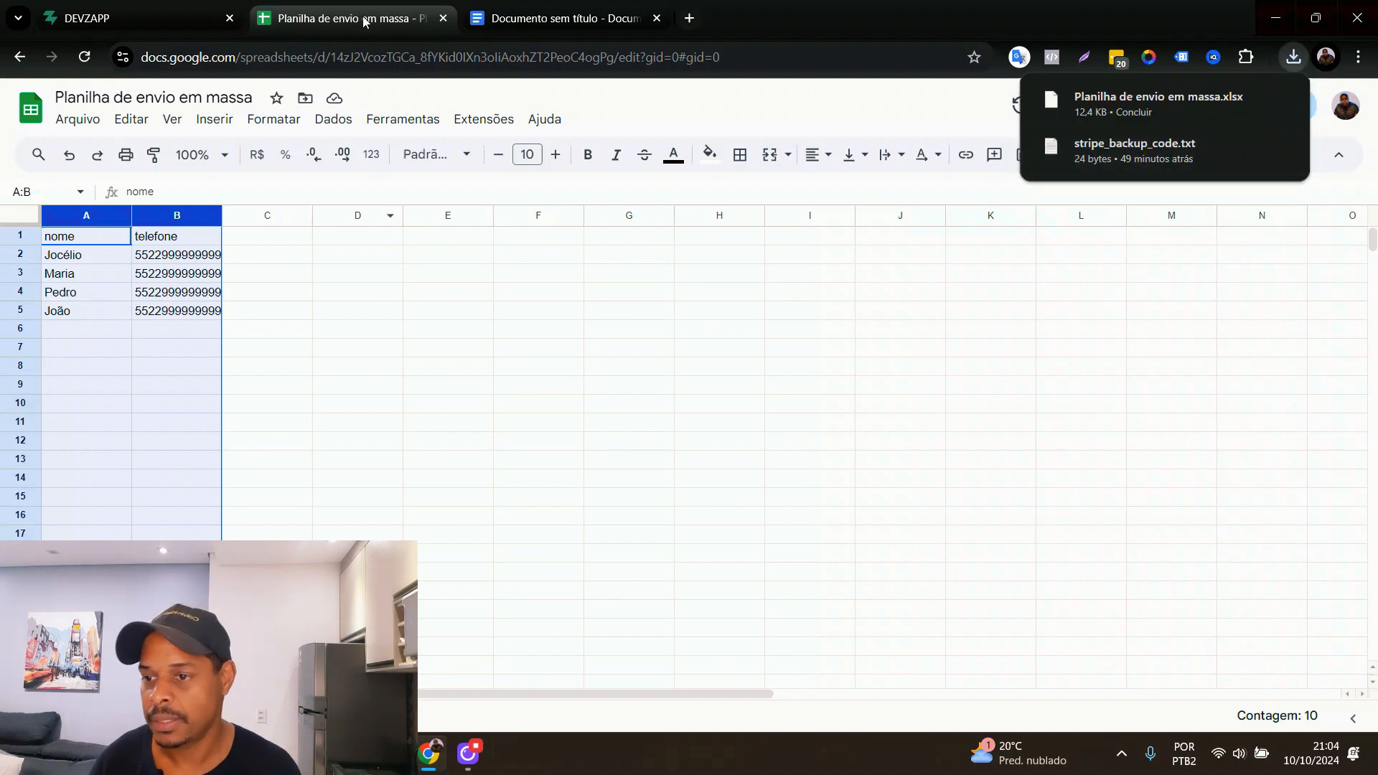
Switch to DEVZAPP, save the open mass-sending funnel and return to the Campanha Funil 03 funnel list.
click(192, 16)
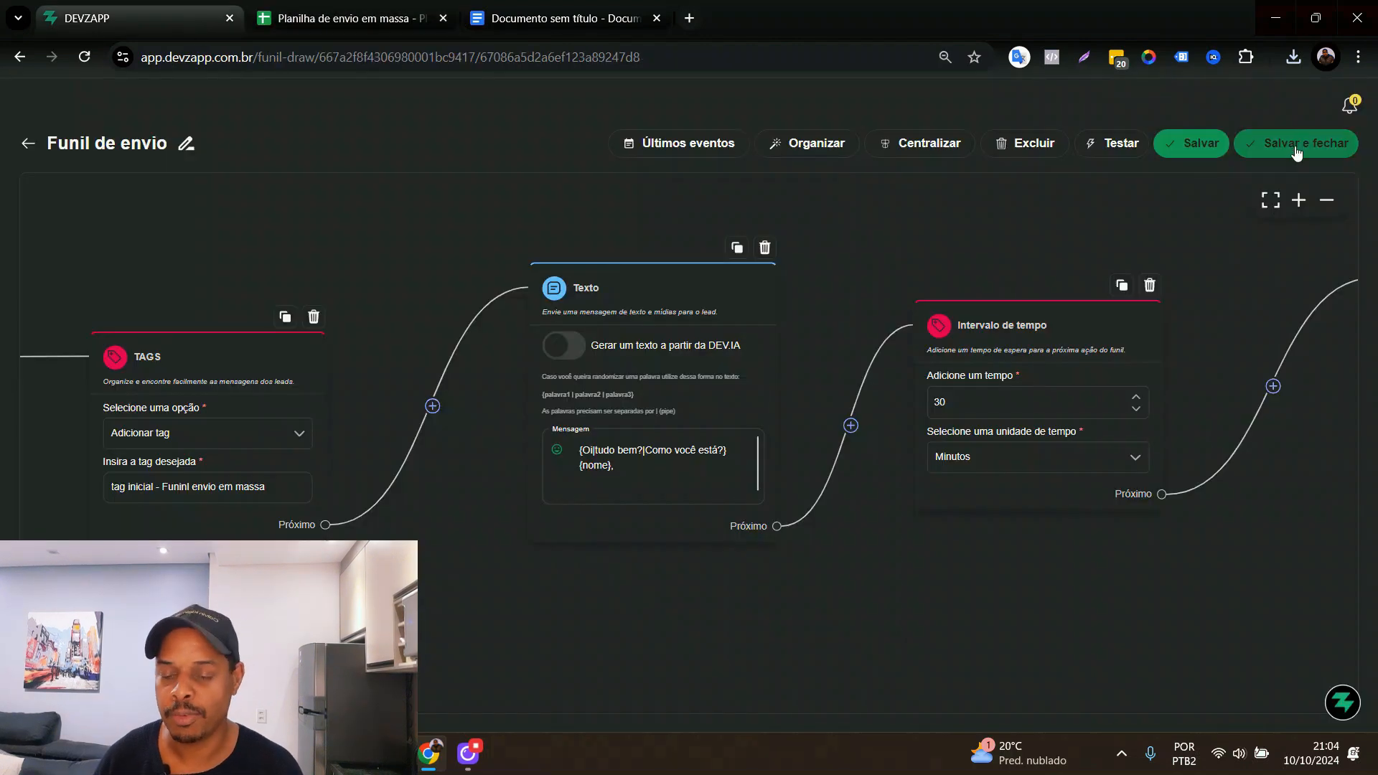
click(1191, 143)
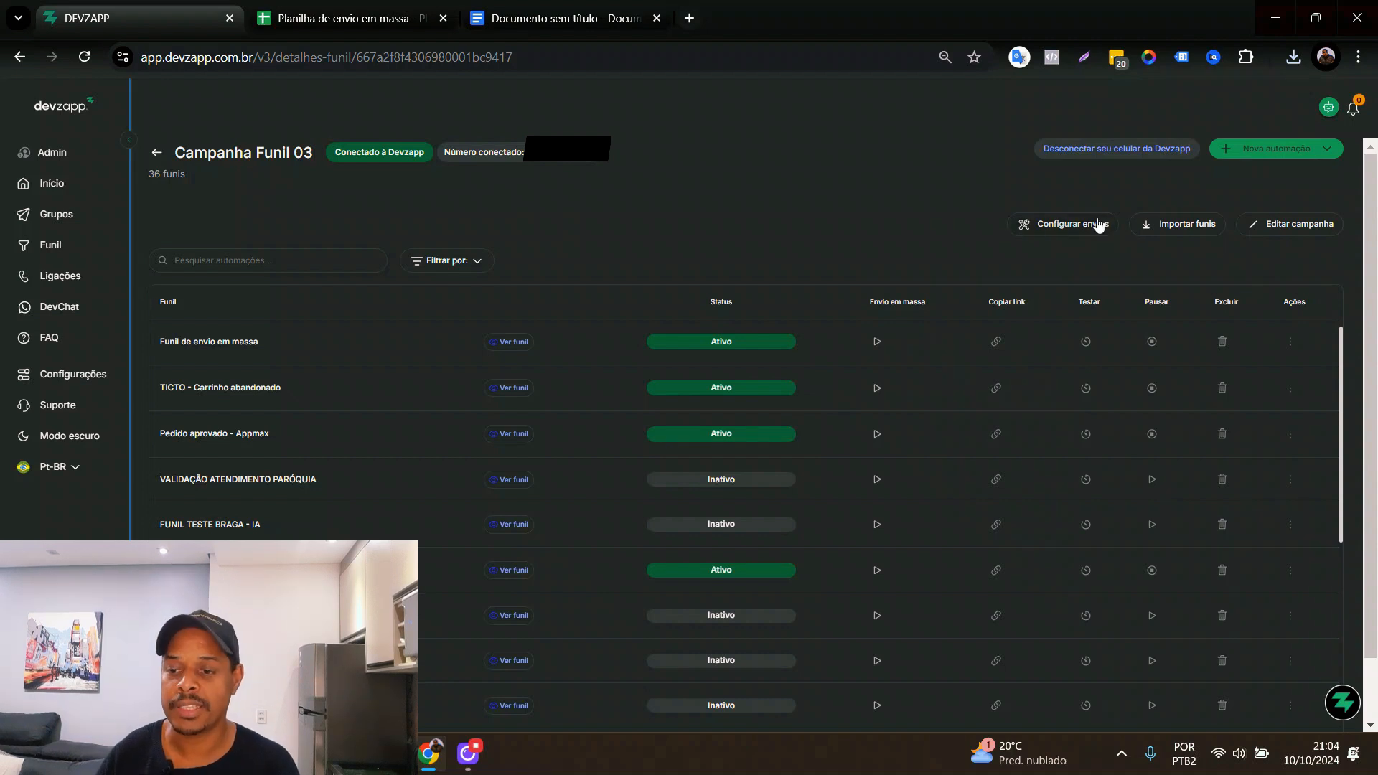
Open the campaign's sending configuration and try 100 and 20 messages per block, keeping the wait before the next block at 60 seconds.
click(1096, 222)
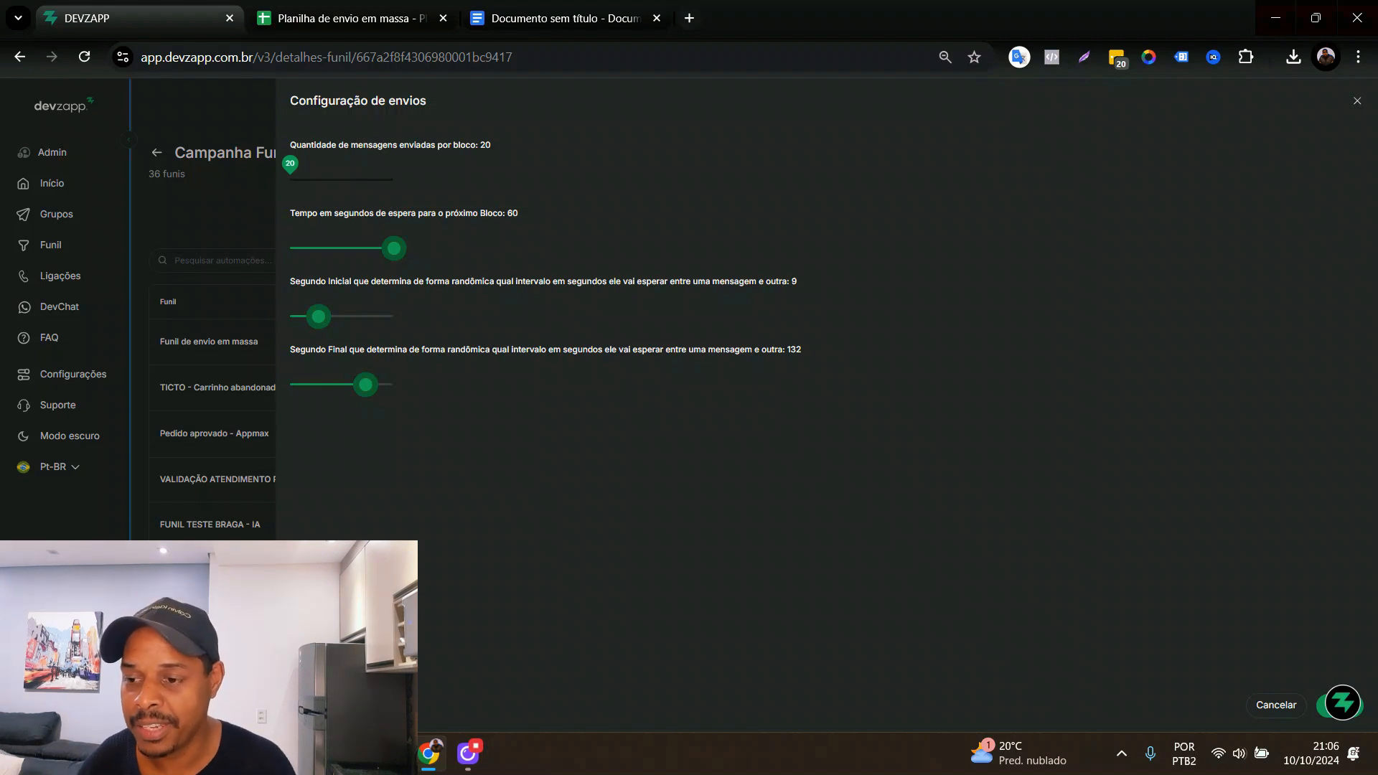
drag(290, 164, 431, 162)
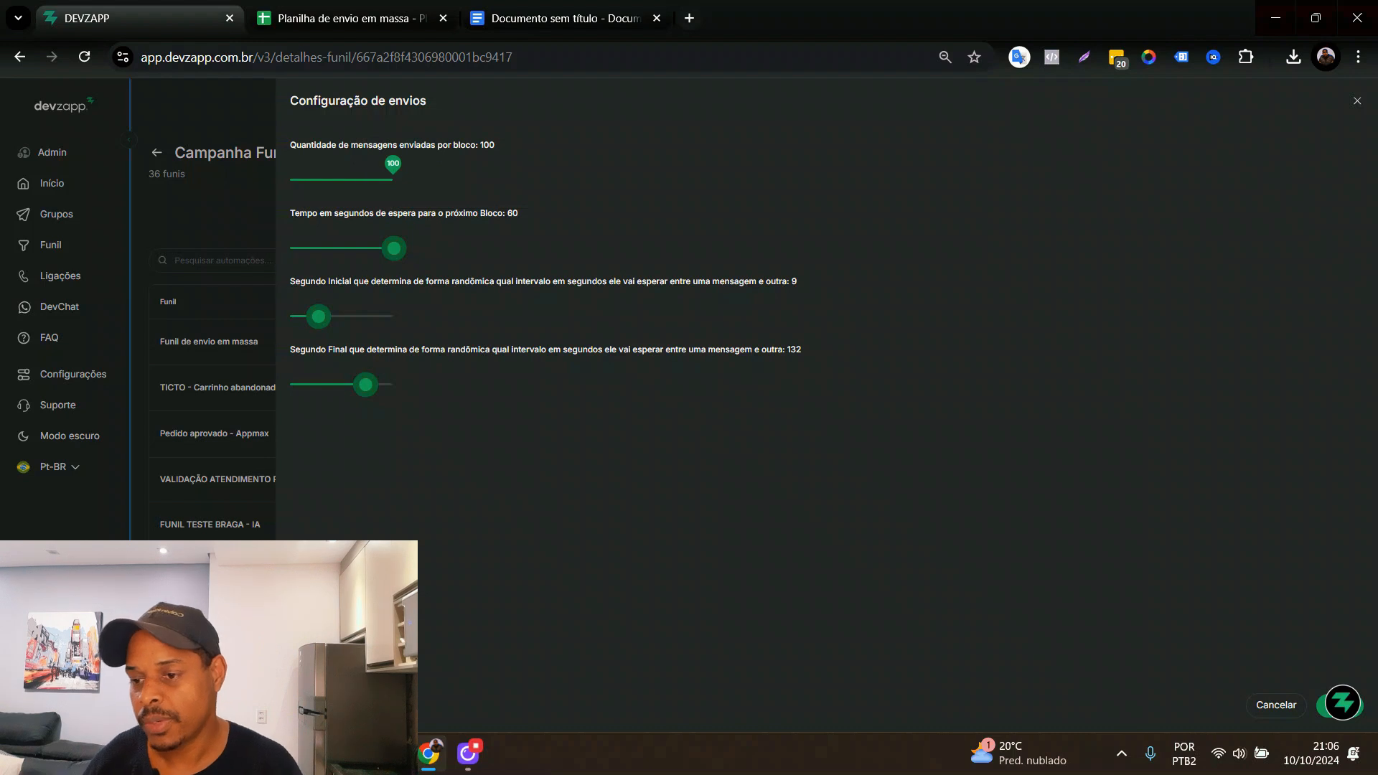
drag(391, 172, 272, 166)
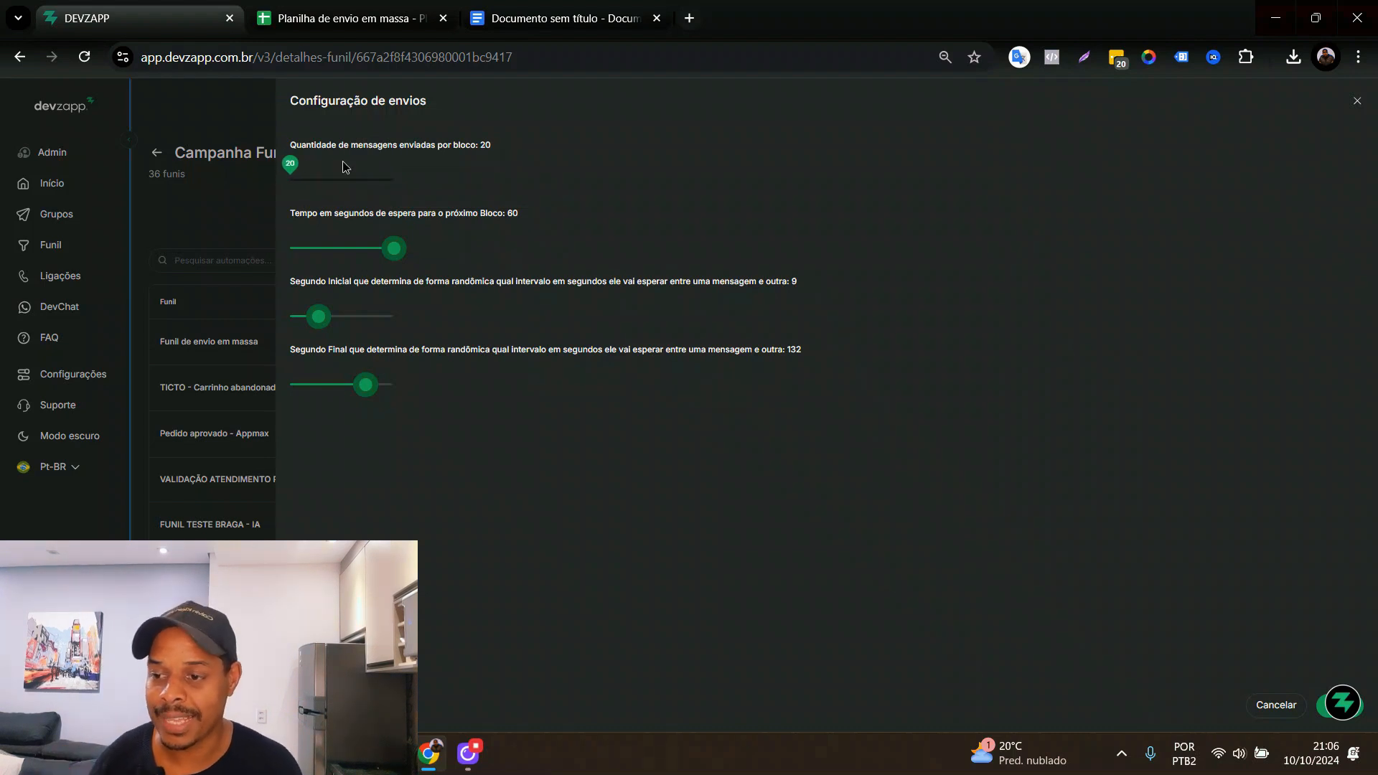
drag(346, 166, 429, 166)
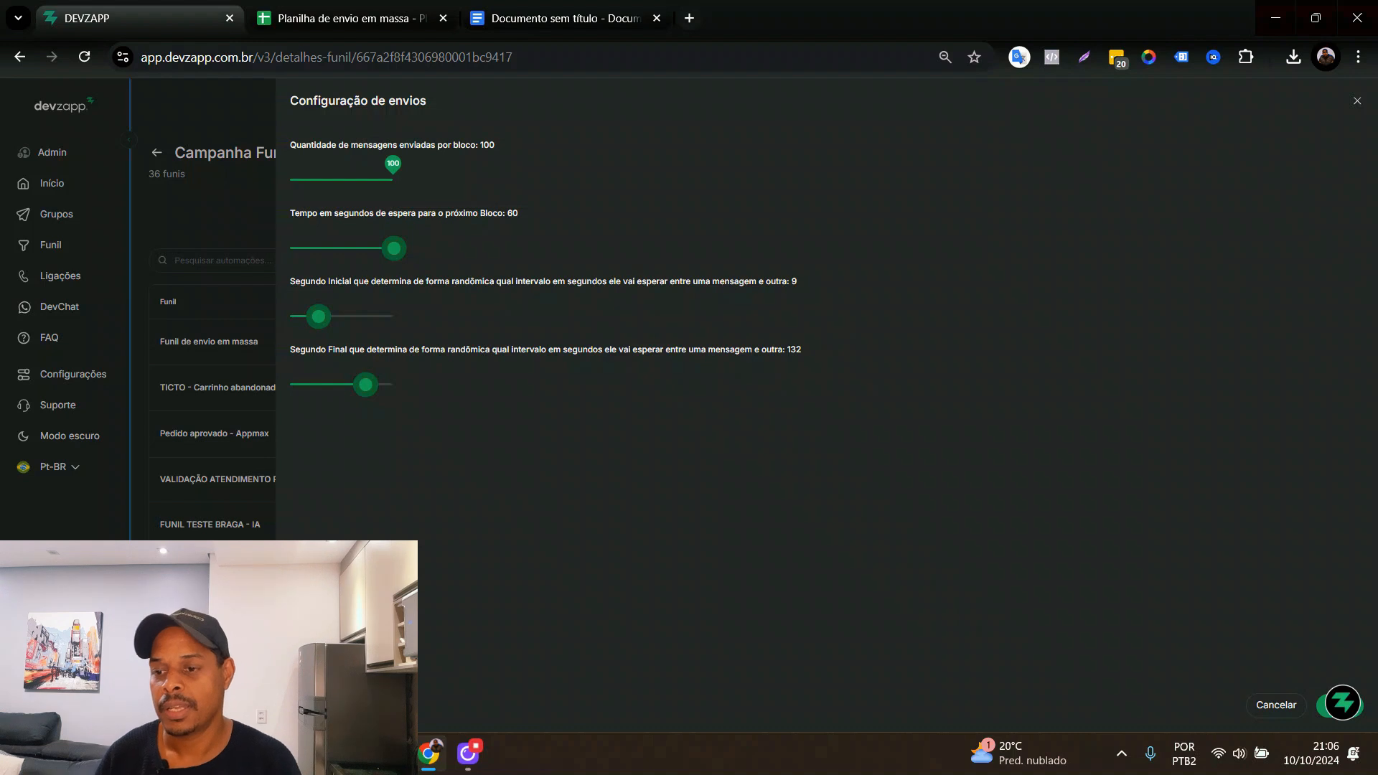
drag(392, 165, 286, 174)
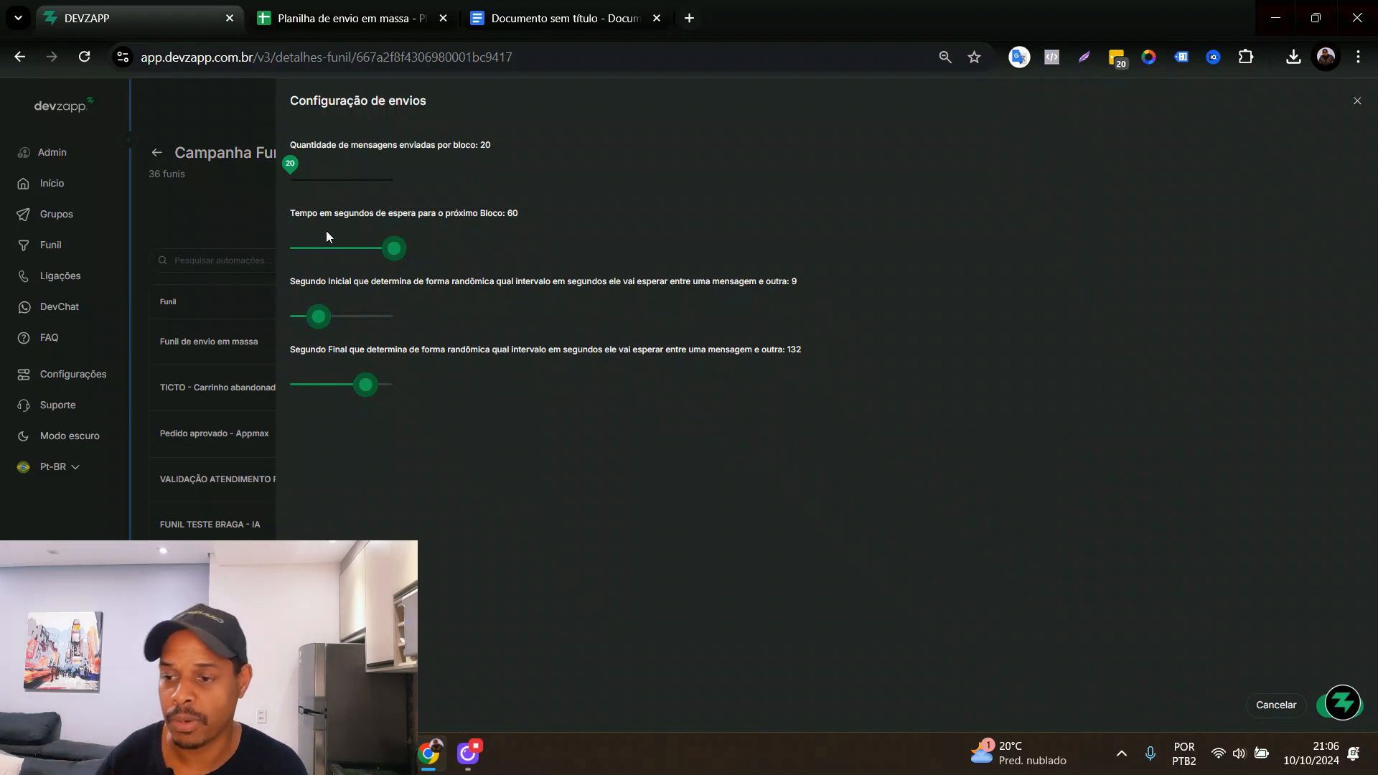
mouse_move(402, 248)
mouse_down()
mouse_move(291, 248)
mouse_move(413, 251)
mouse_up()
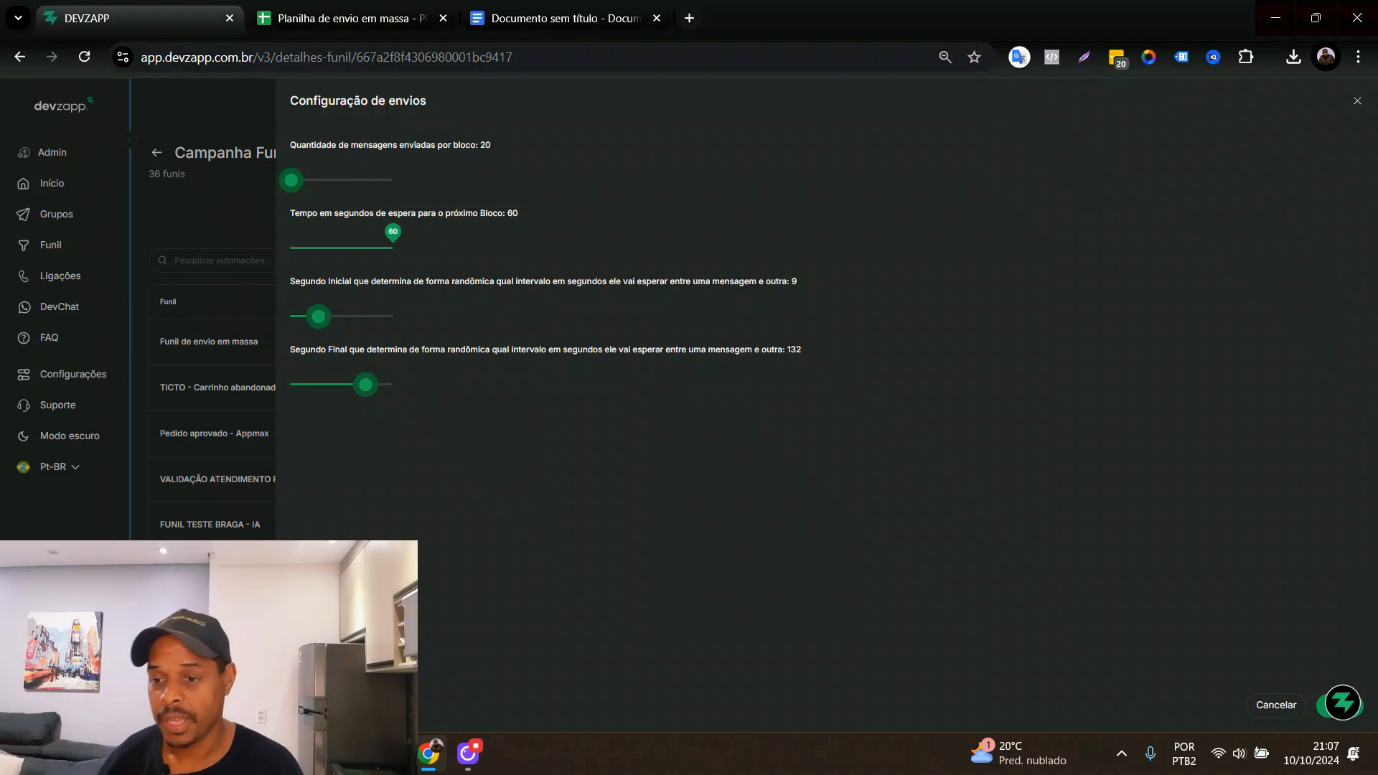
drag(393, 247, 436, 234)
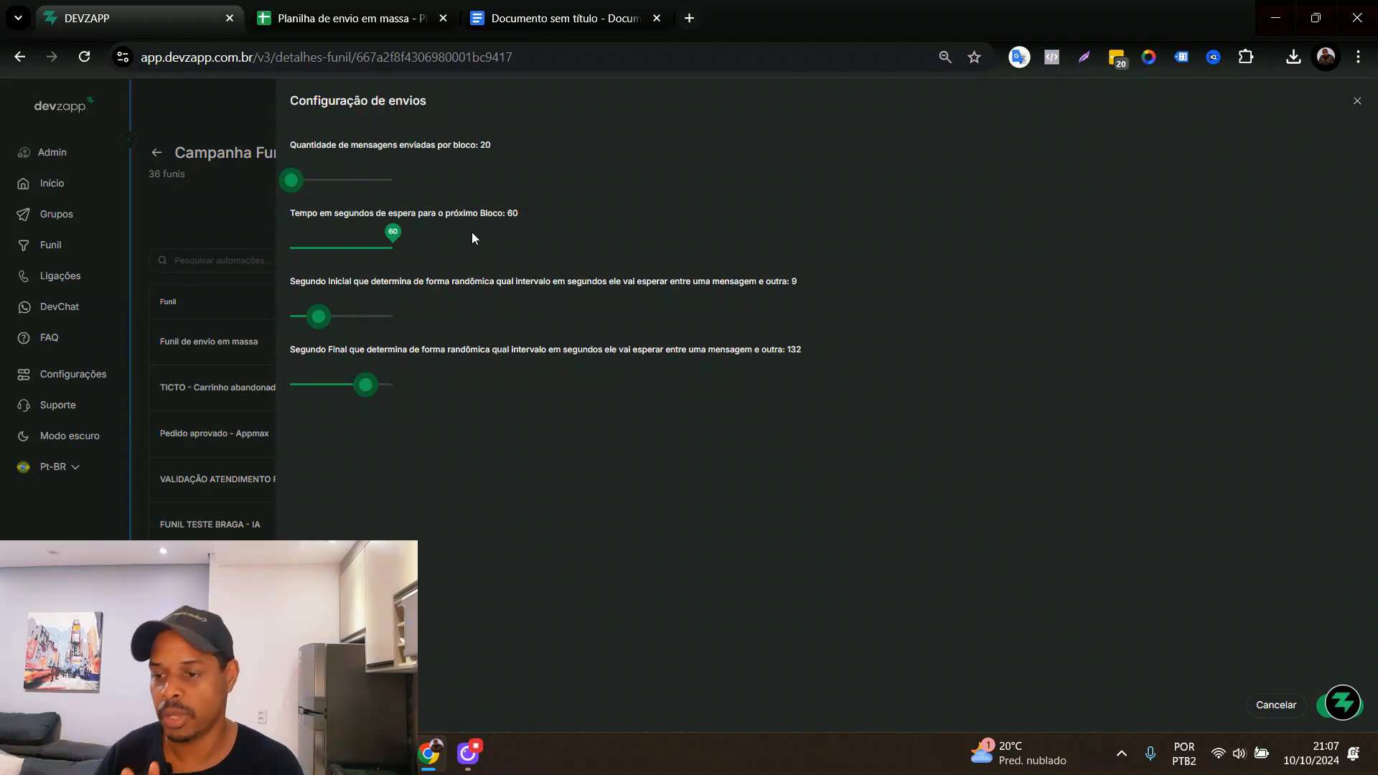
Set the random interval's initial second to 8 and final second to 142, and close the sending configuration without saving.
mouse_move(318, 316)
mouse_down()
mouse_move(286, 315)
mouse_move(317, 316)
mouse_up()
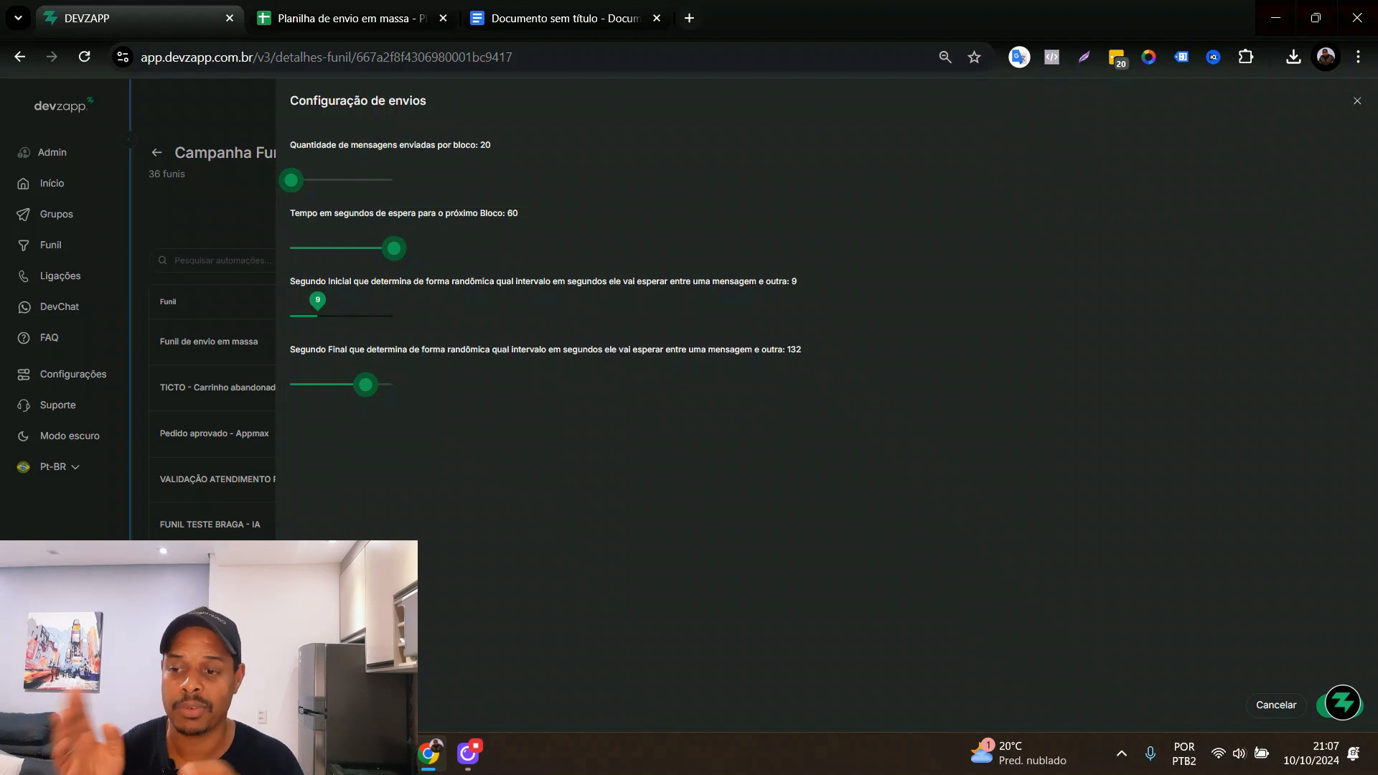
key(Left)
key(Left)
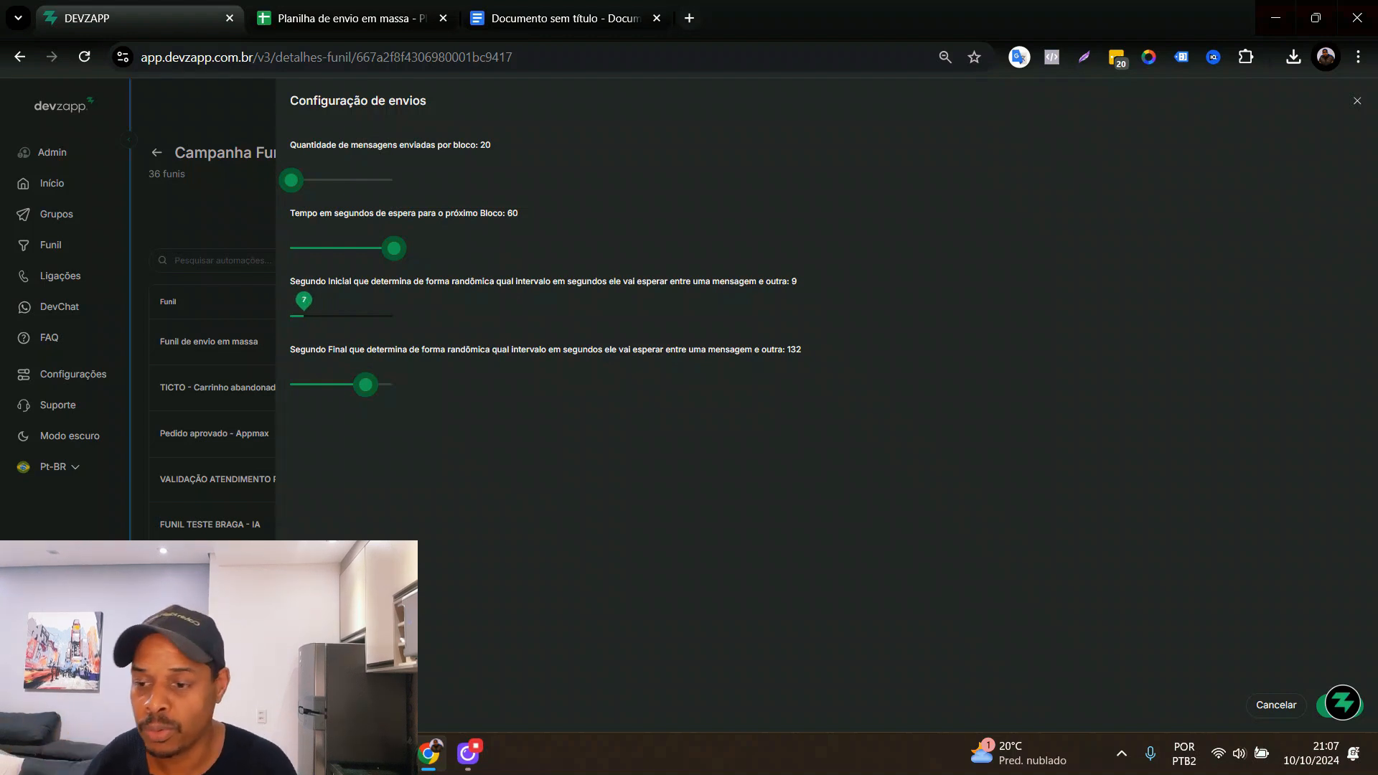
key(Right)
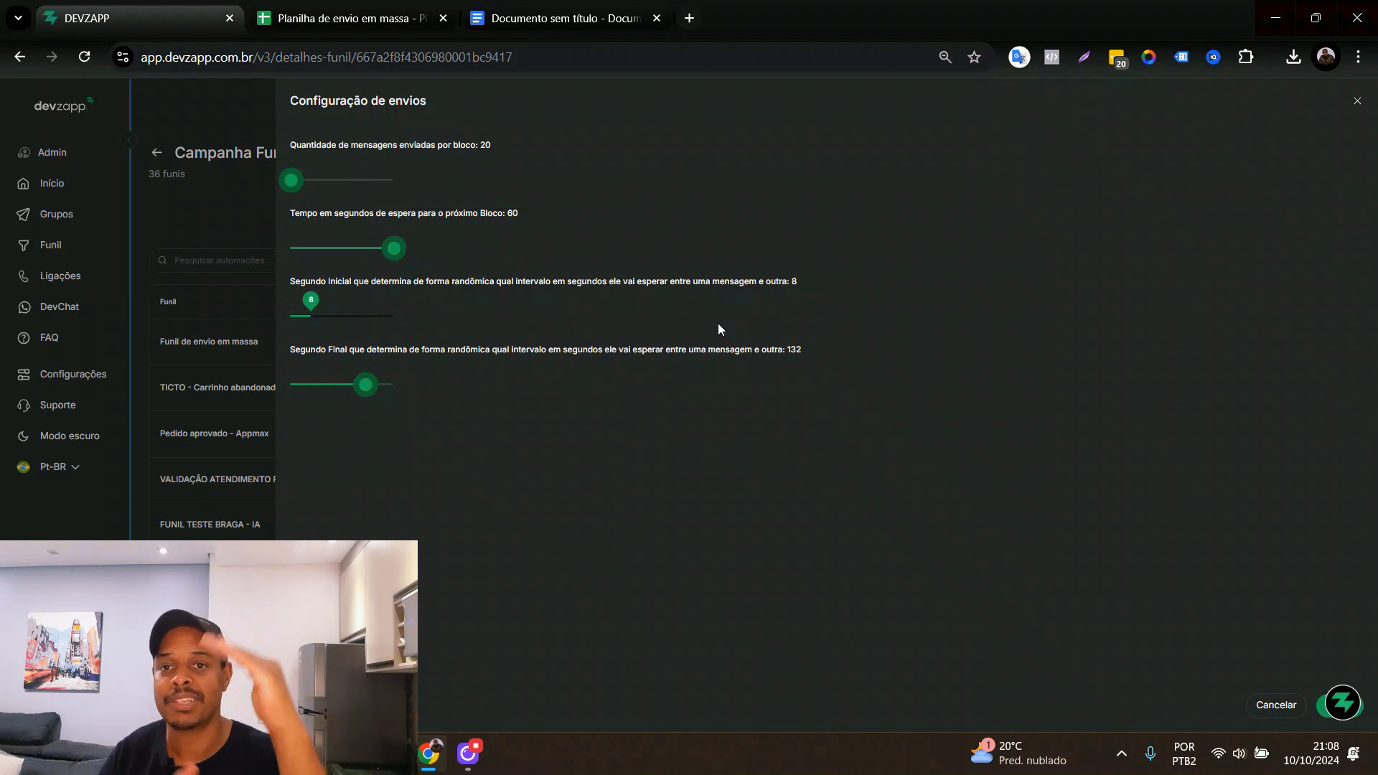
drag(309, 384, 371, 384)
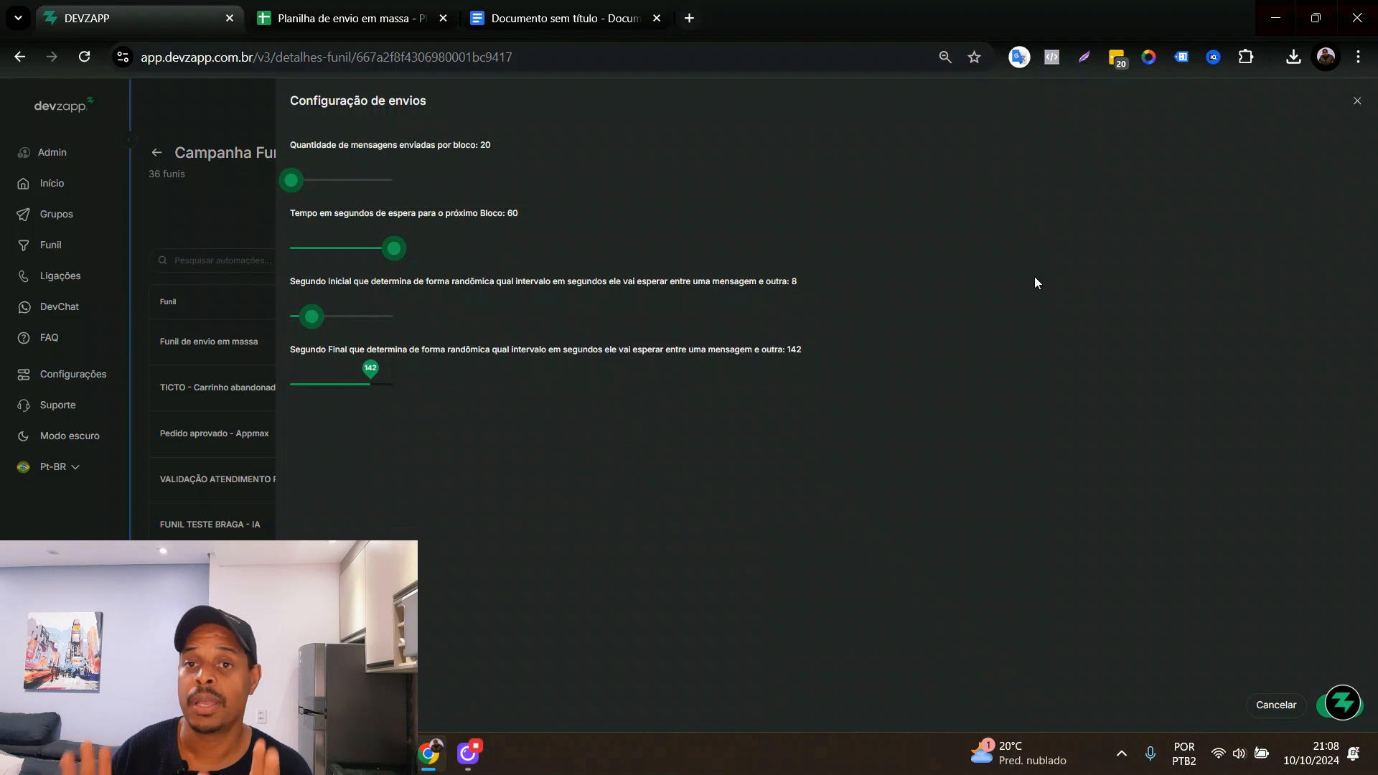
click(1357, 104)
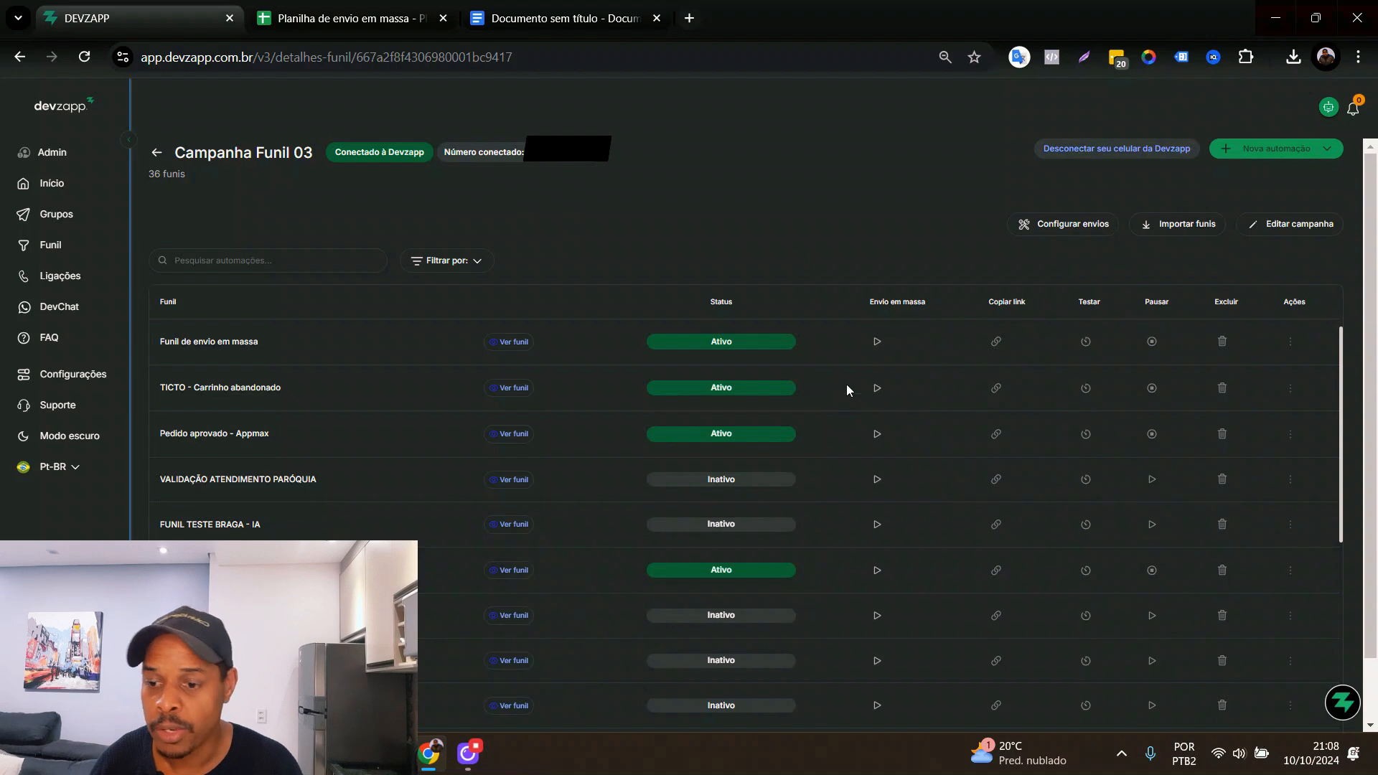
Open mass sending for "Funil de envio em massa" and choose that same funnel as the one to send.
click(880, 346)
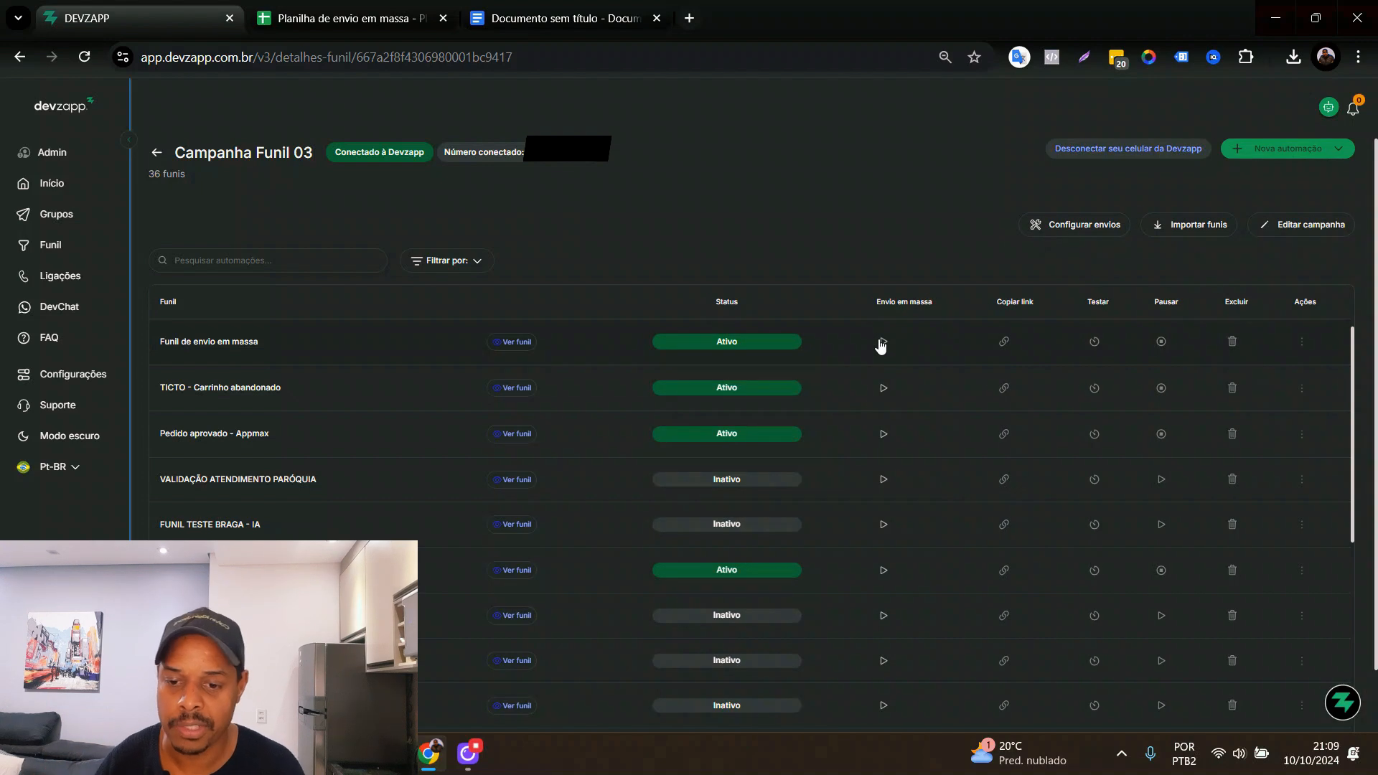
click(883, 342)
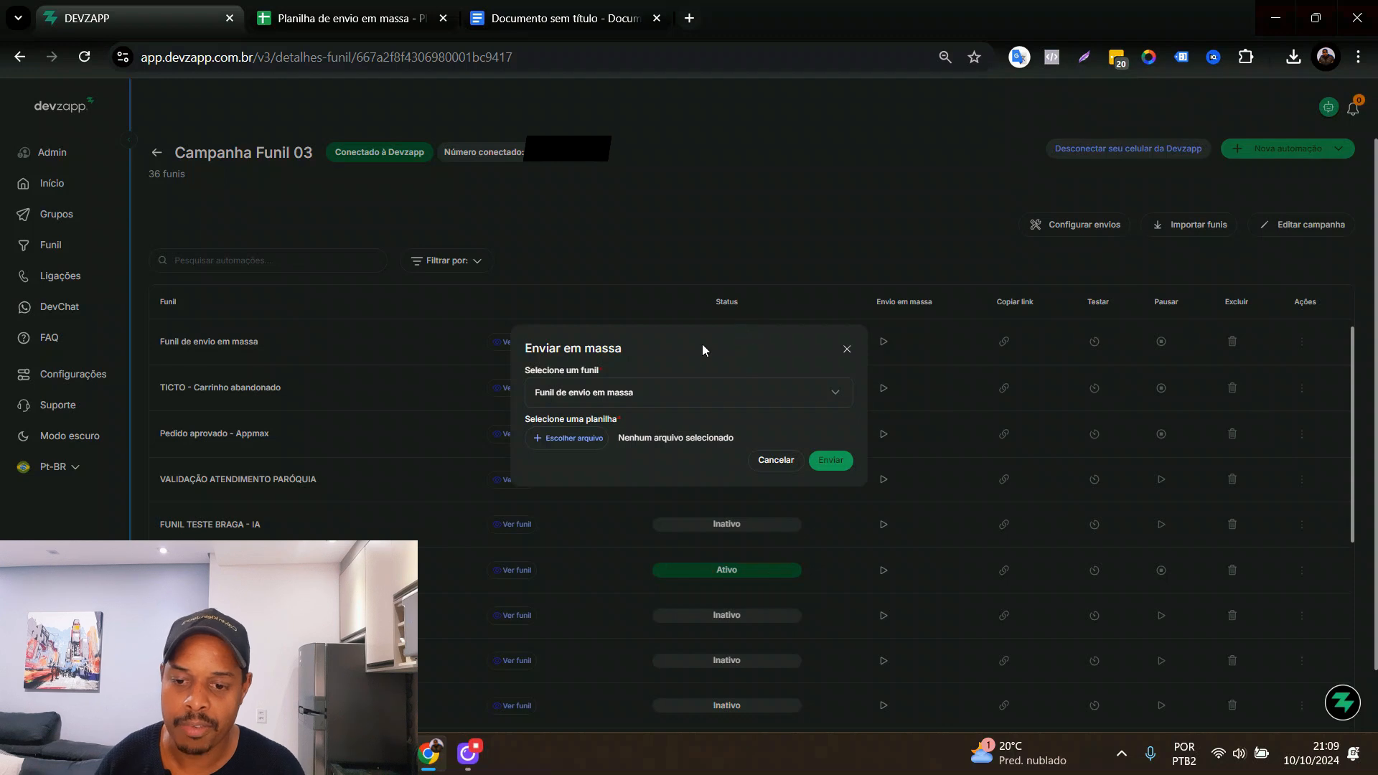
click(688, 396)
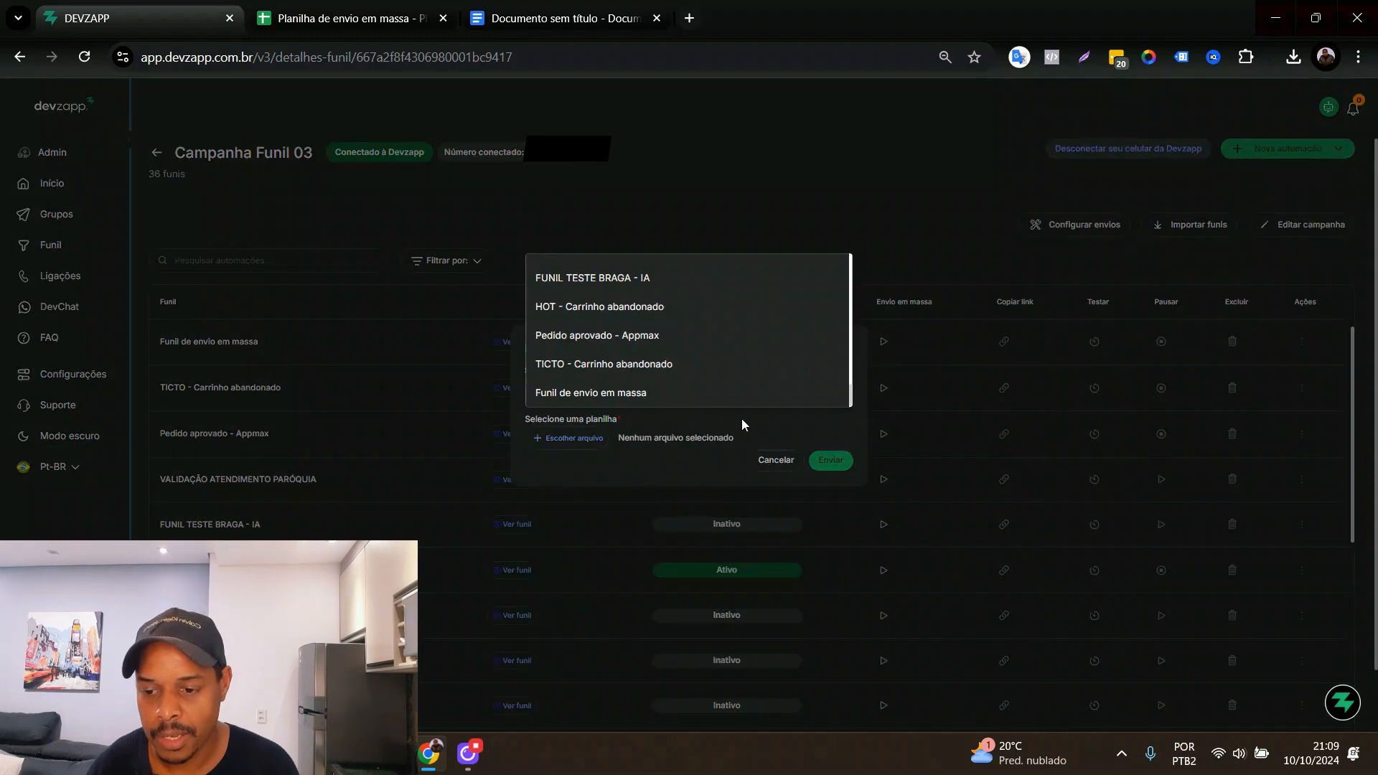
click(666, 399)
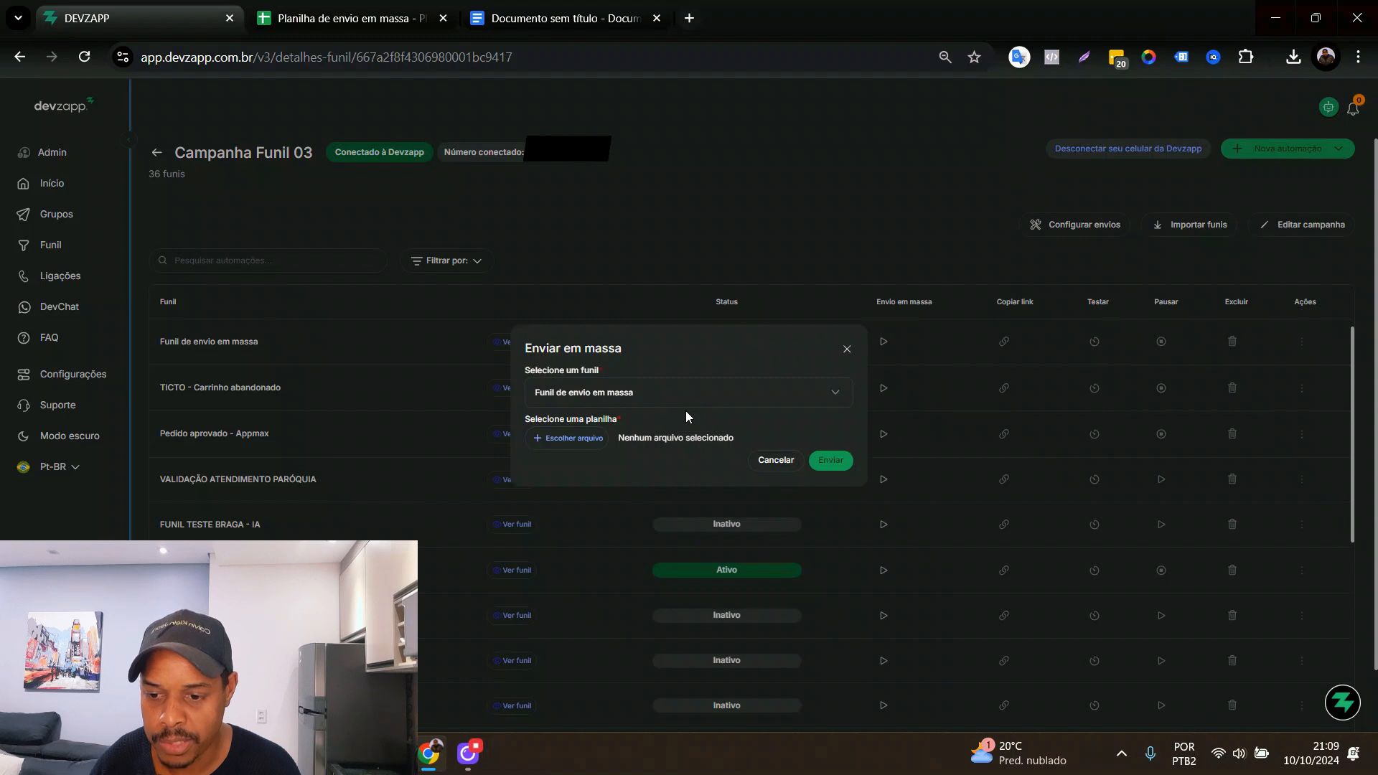
Attach "Planilha de envio em massa.xlsx" from Downloads as the contact spreadsheet and send the mass message.
click(573, 442)
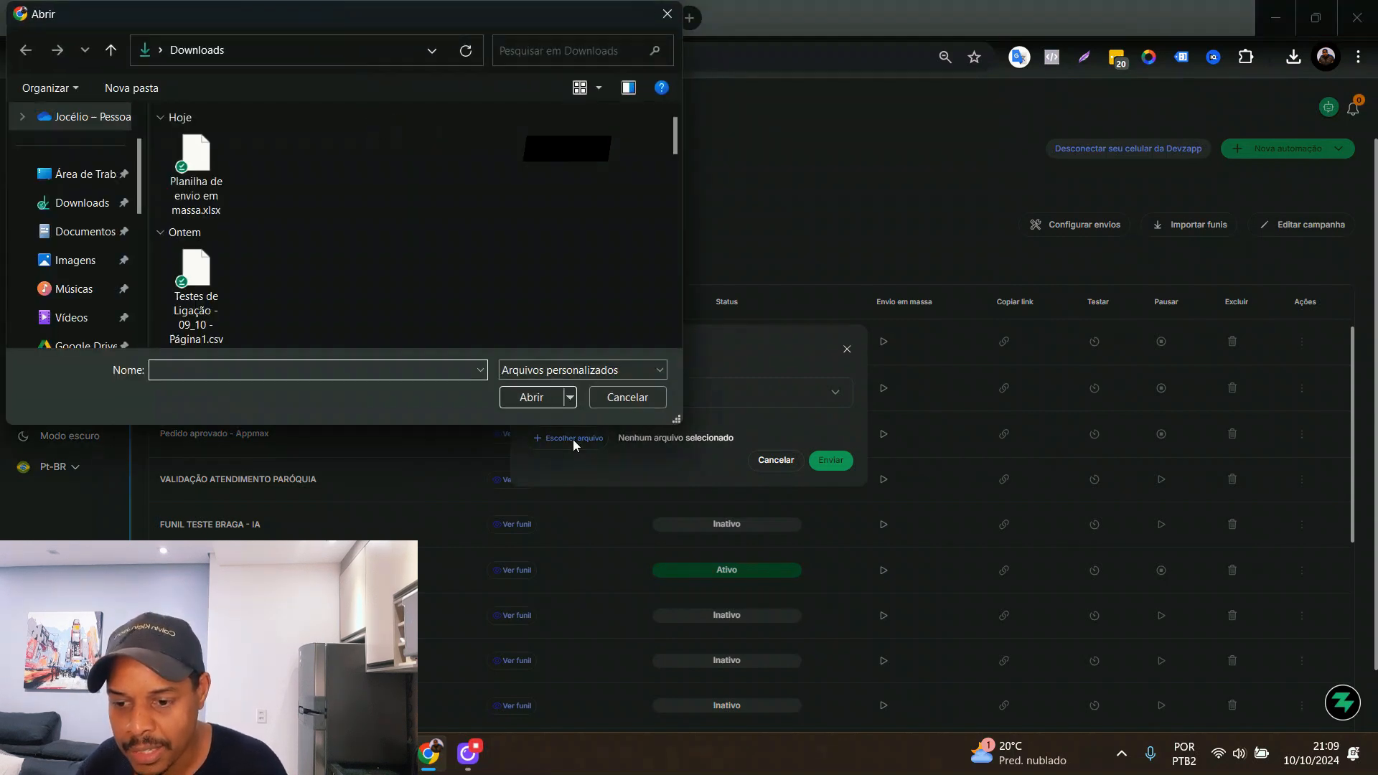
click(204, 172)
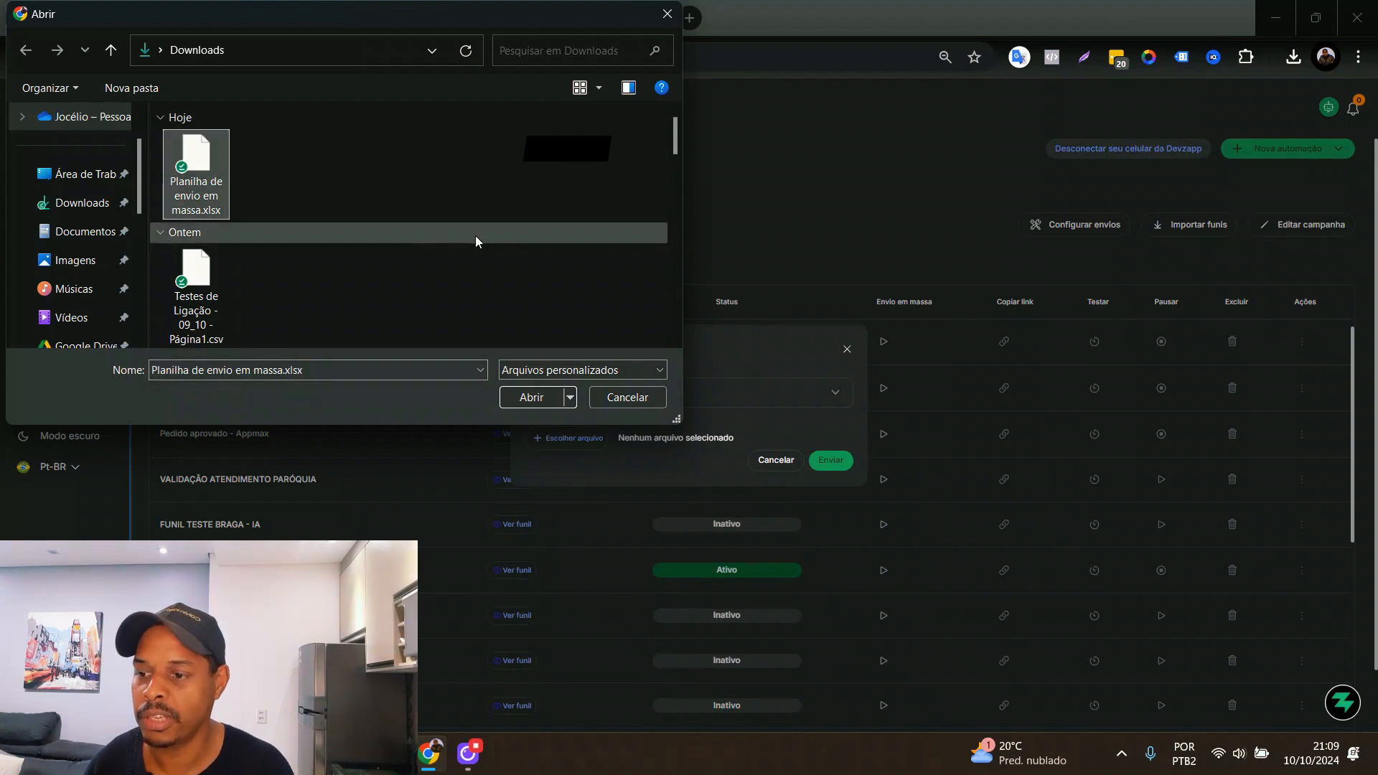
click(528, 397)
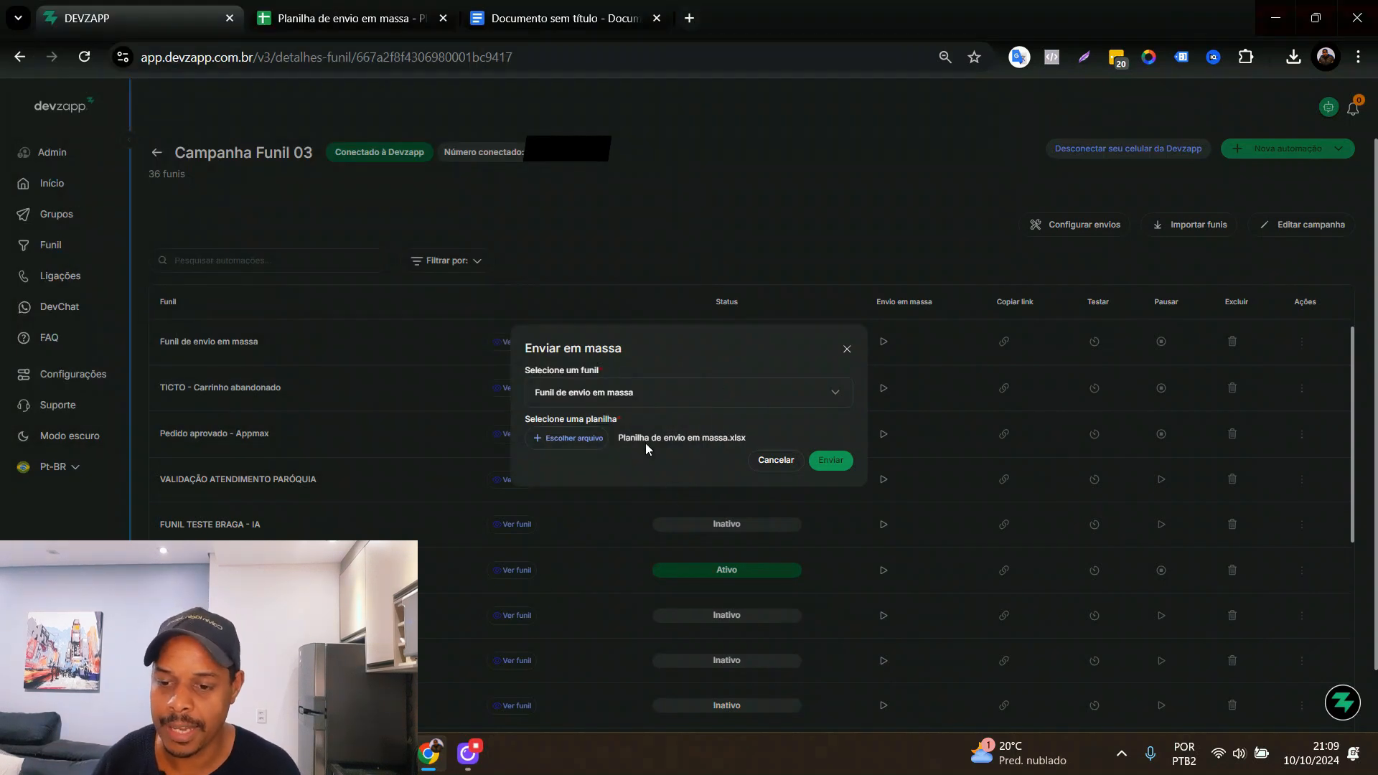
click(833, 461)
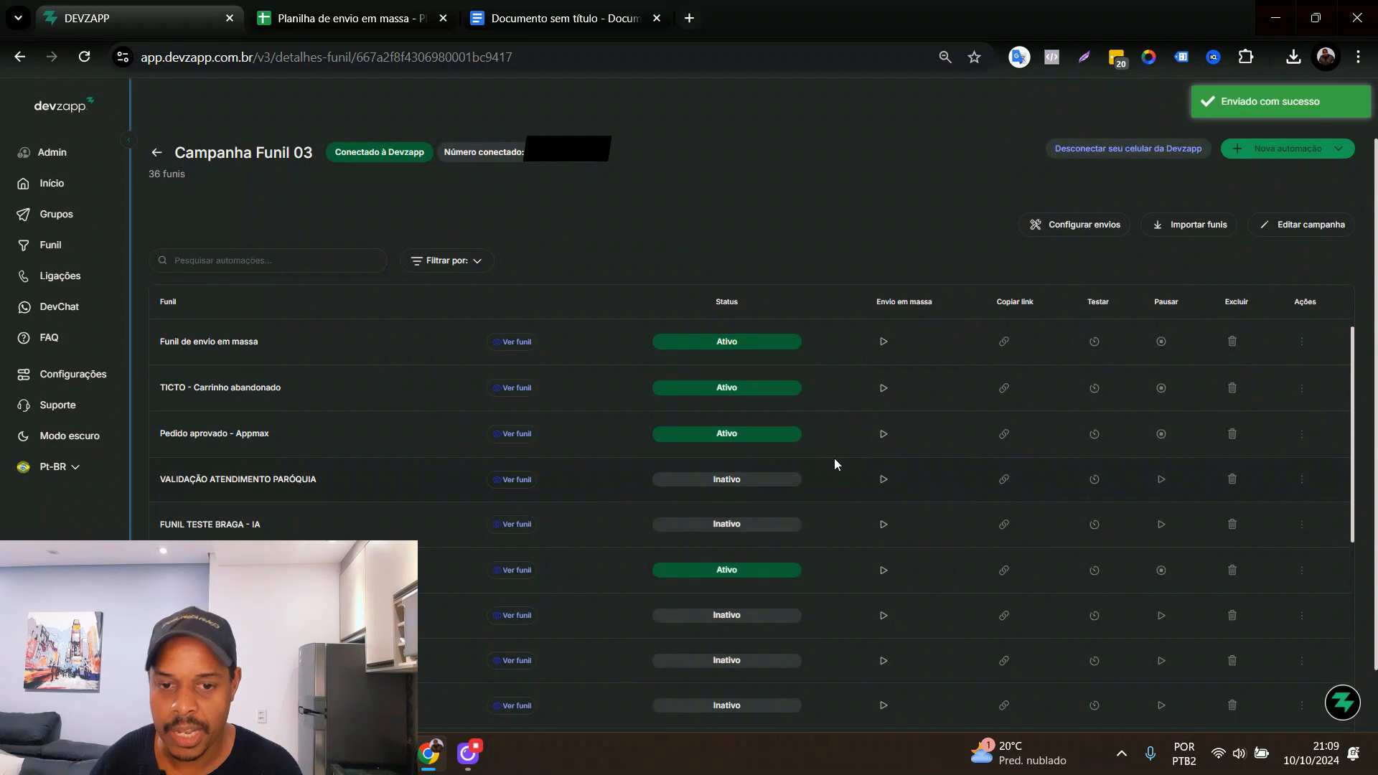